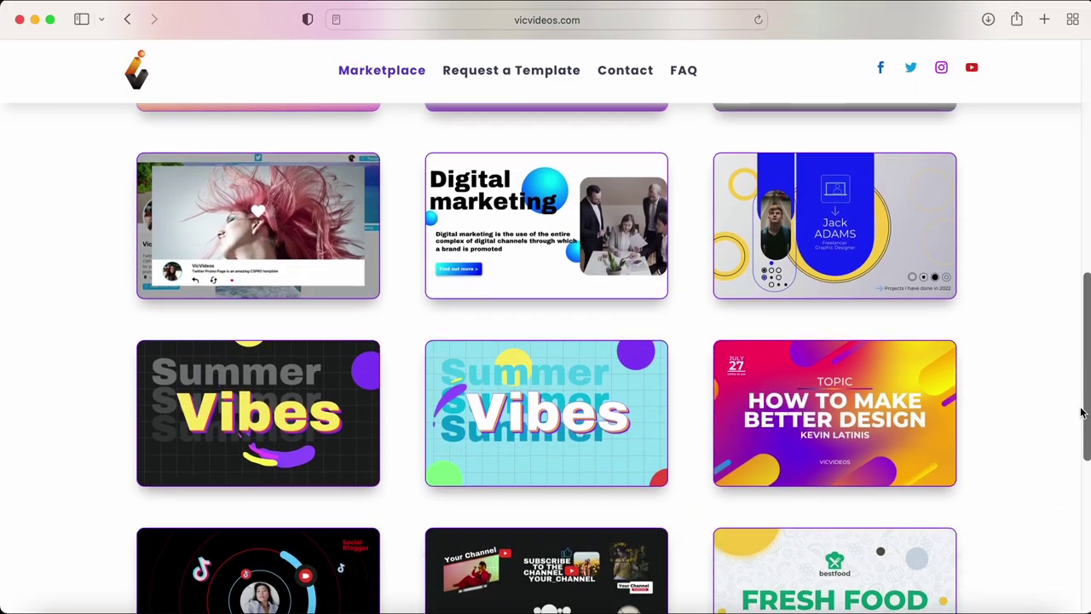
- Look over the TikTok Promo template's page, then return to the marketplace listing
scroll(1080, 412, "down", 2)
scroll(1078, 401, "up", 3)
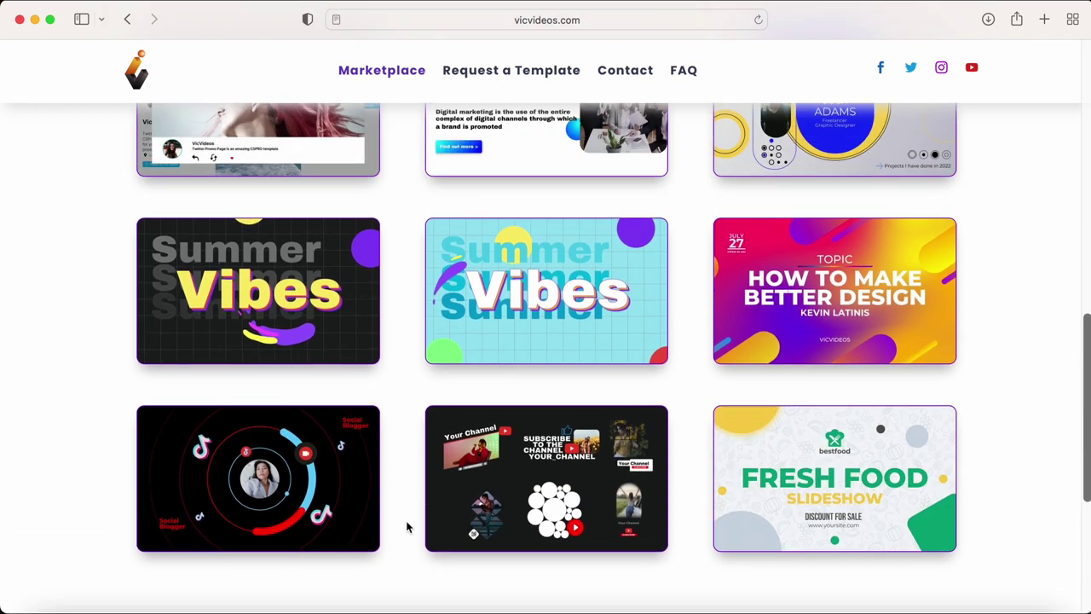
left_click(288, 488)
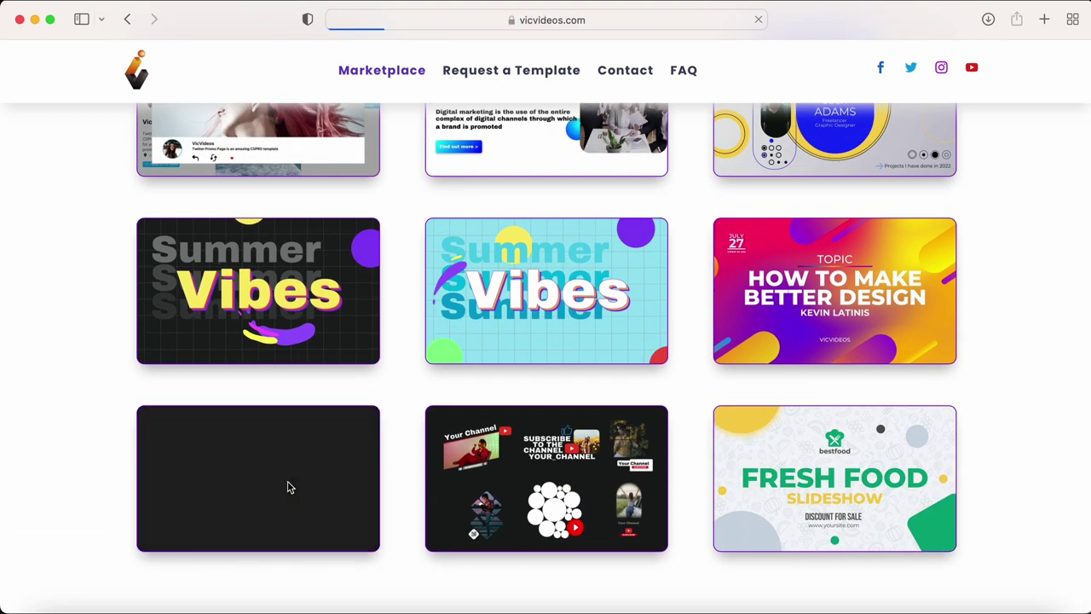
scroll(51, 528, "down", 10)
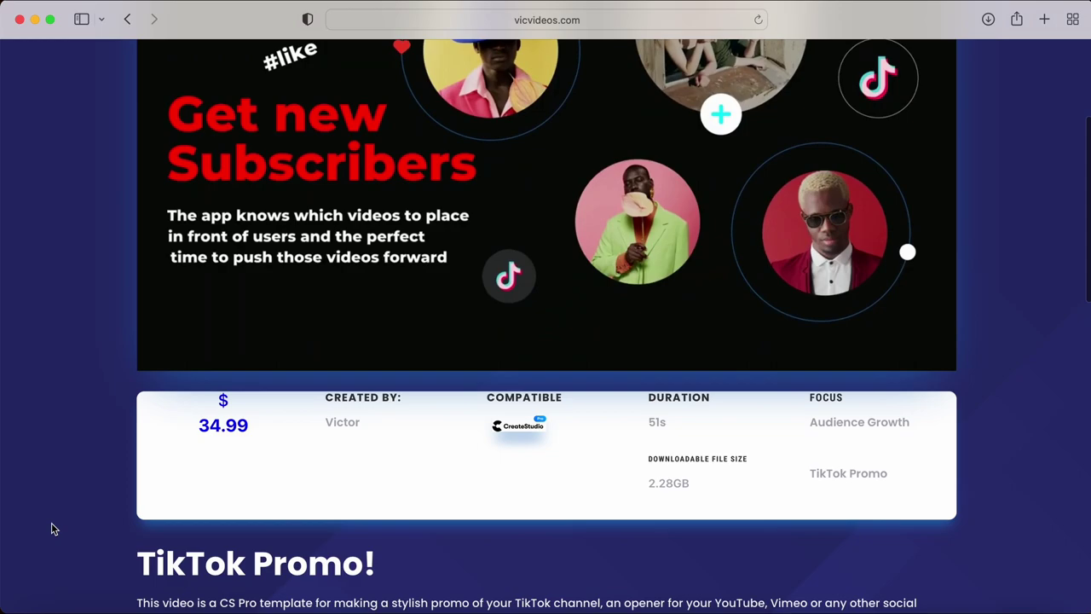
- Scroll through the blinking-eye pen-tool tutorial's description and comments
scroll(52, 525, "down", 2)
scroll(51, 526, "up", 10)
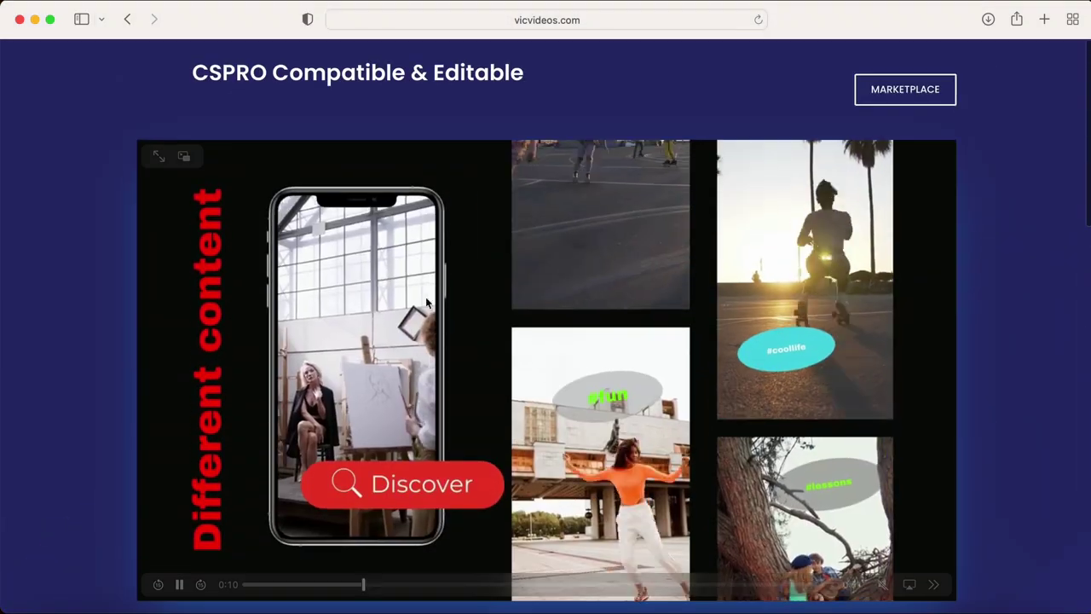
left_click(921, 99)
scroll(925, 261, "down", 5)
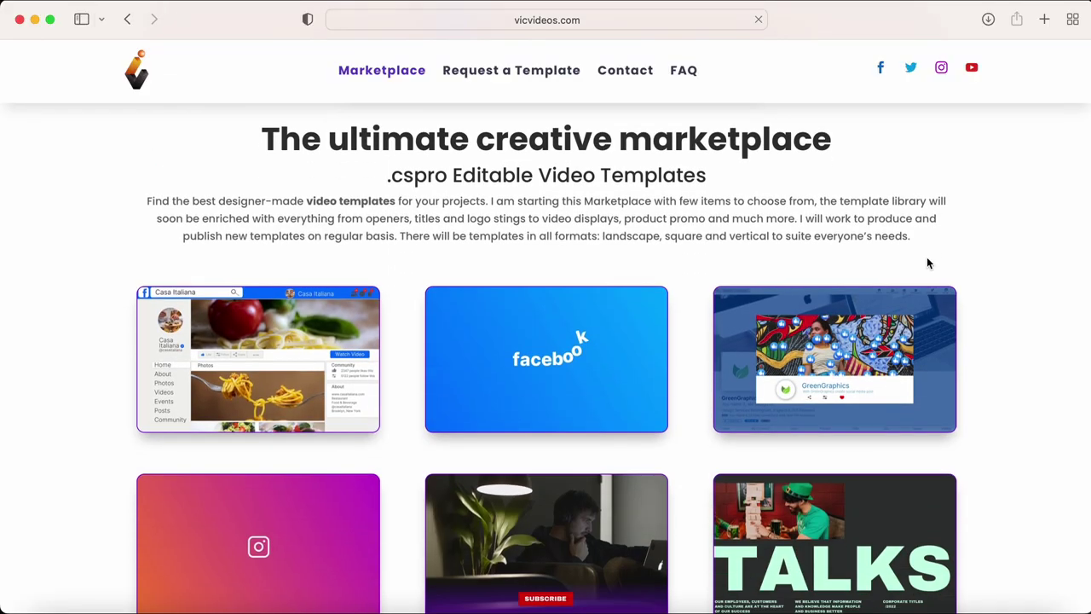
scroll(317, 302, "down", 1)
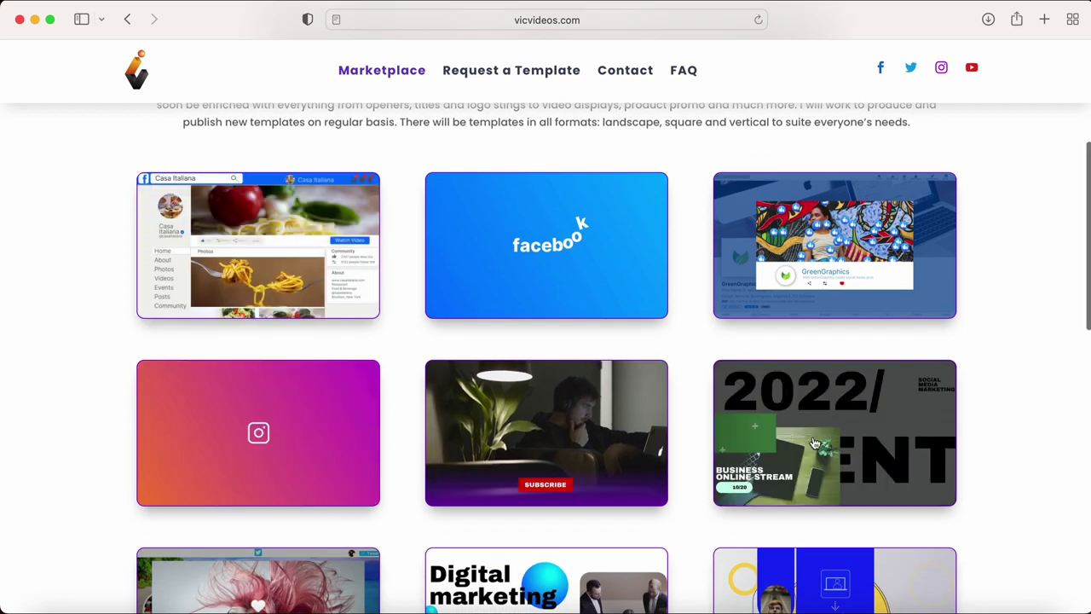
scroll(867, 450, "down", 4)
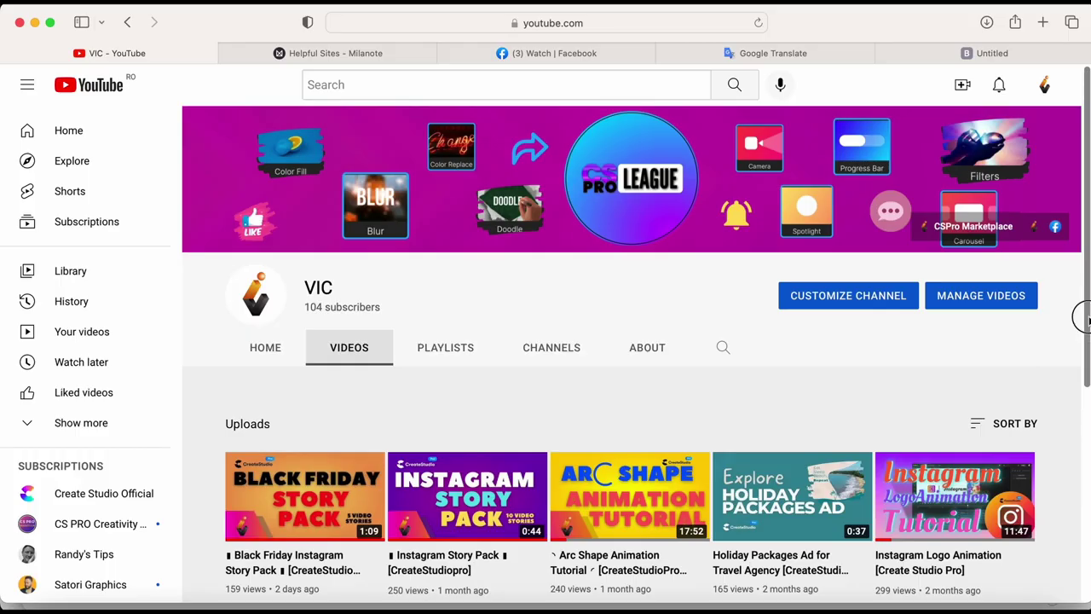
left_click_drag(1084, 317, 1084, 294)
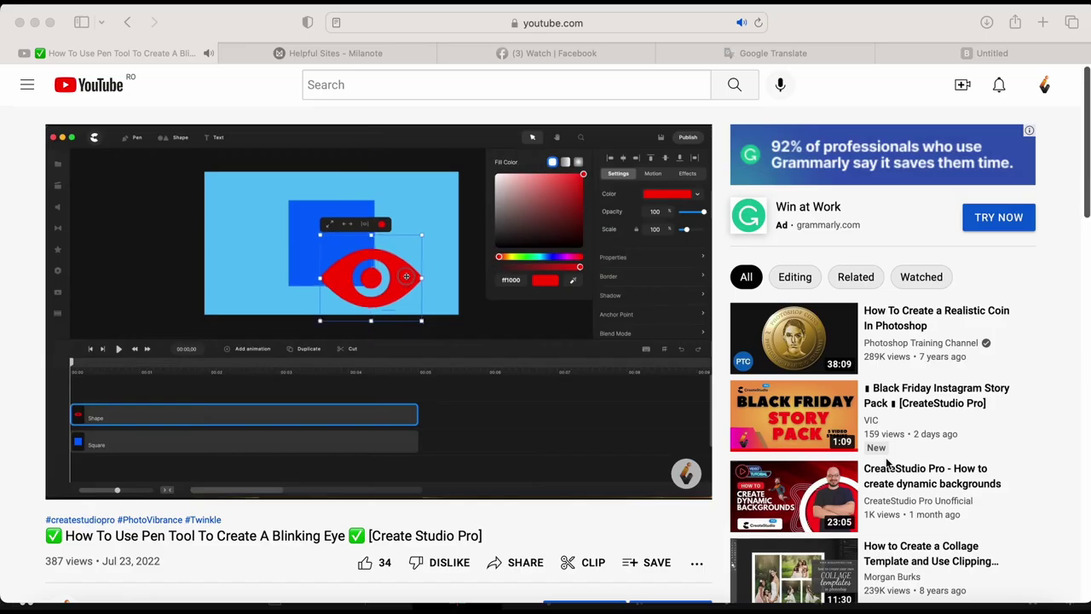
scroll(886, 463, "down", 5)
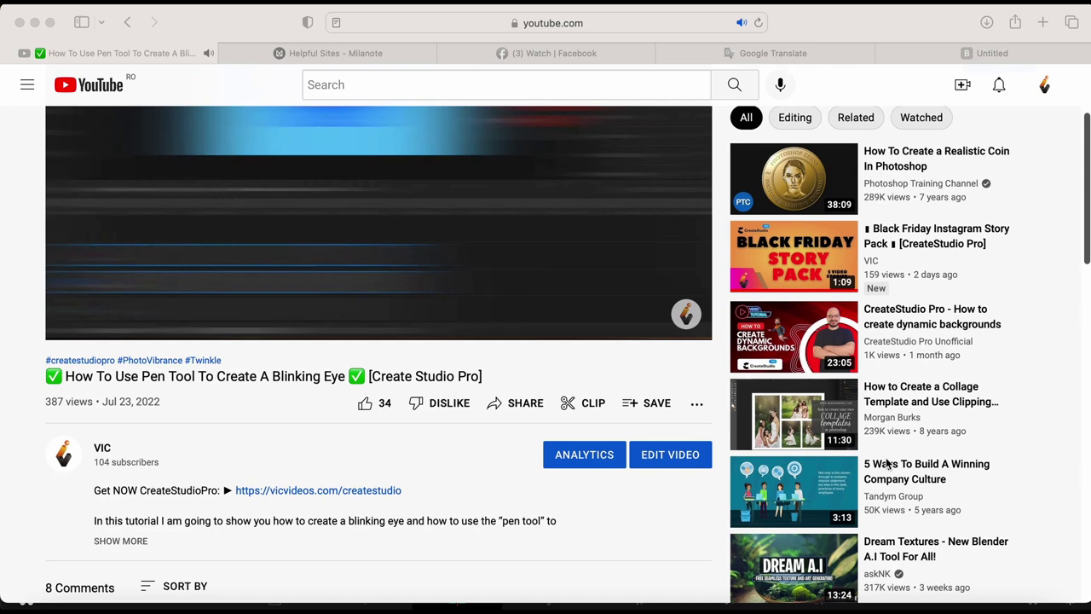
scroll(886, 463, "down", 8)
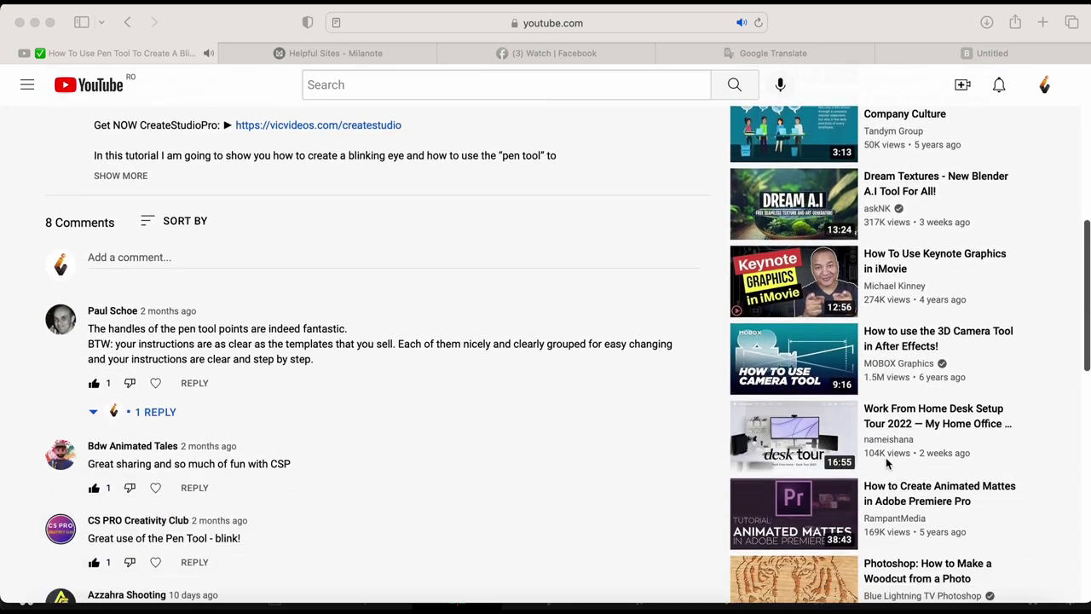
scroll(885, 456, "down", 2)
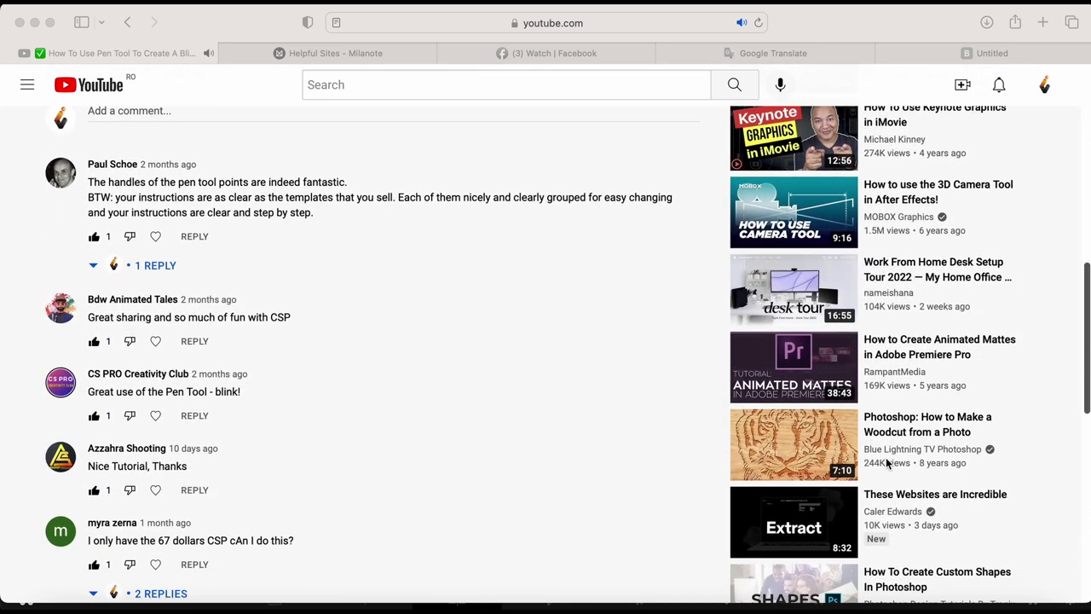
scroll(886, 462, "up", 3)
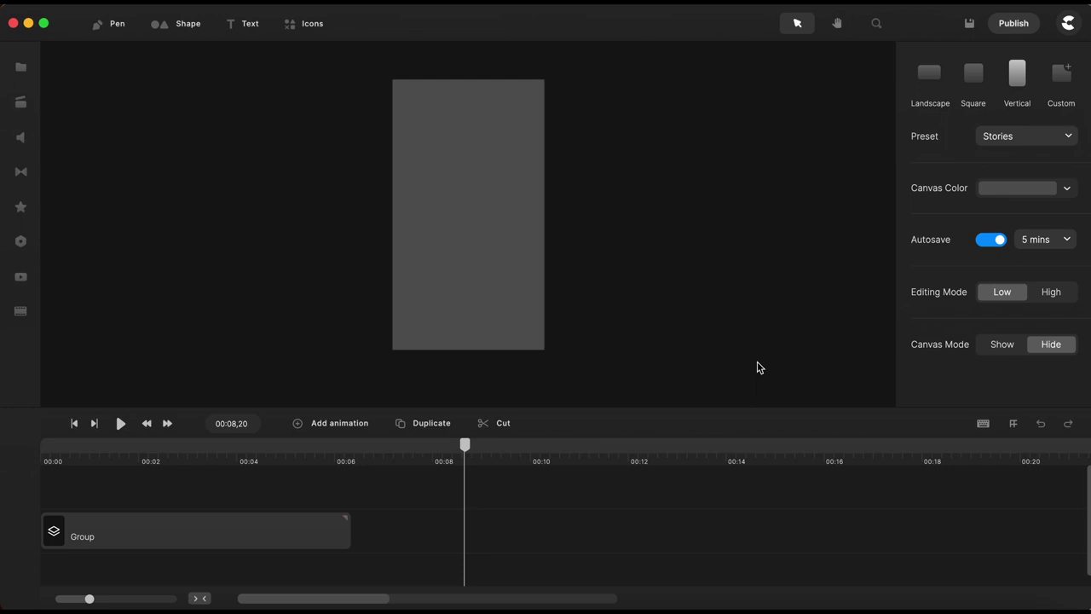
- Play the NEW POSTS ON MY PROFILE animation from the start, then rewind to about one second
left_click(75, 423)
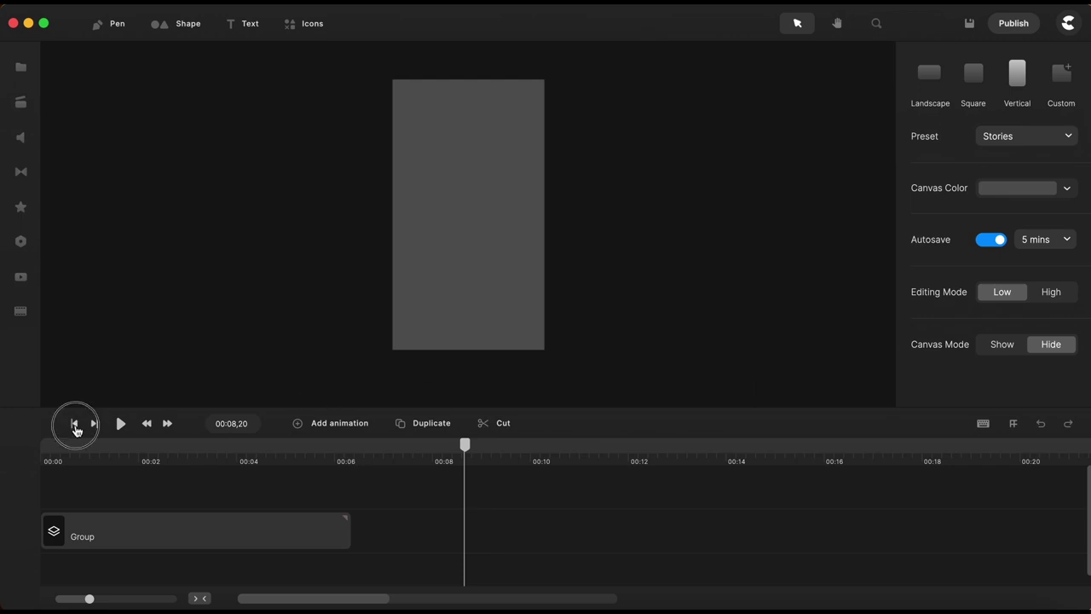
left_click(120, 424)
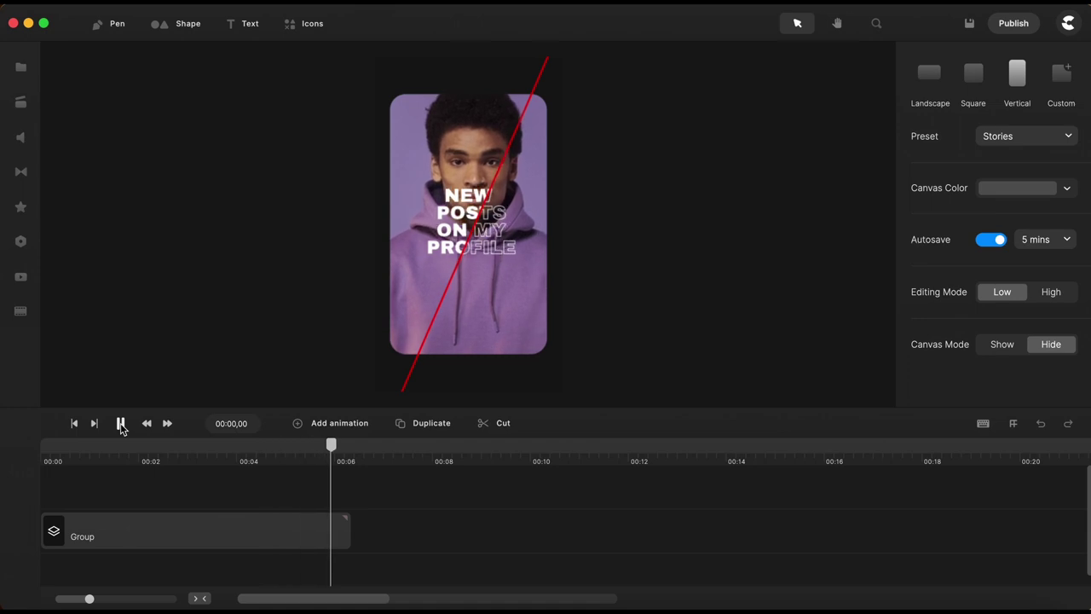
left_click(120, 423)
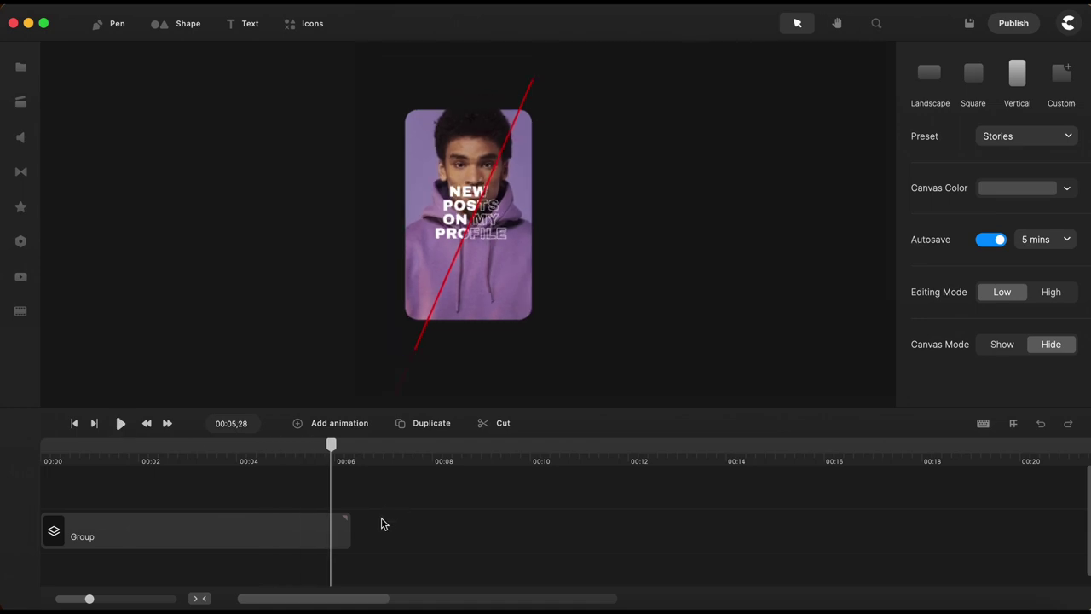
mouse_move(330, 444)
left_mouse_down()
mouse_move(112, 463)
mouse_move(85, 450)
mouse_move(338, 446)
left_mouse_up()
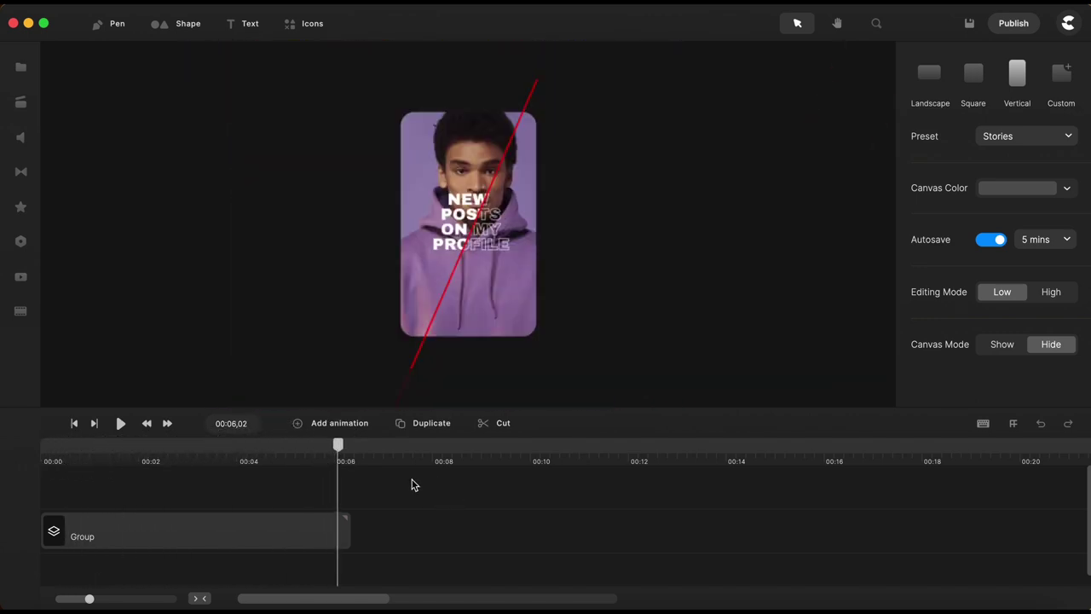
right_click(254, 544)
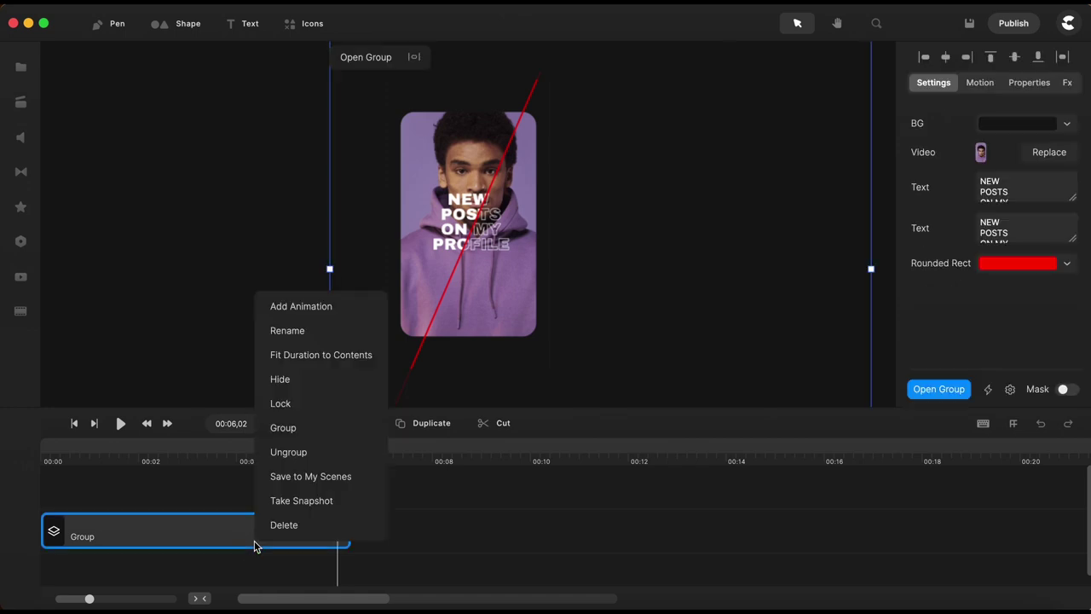
- Delete the old Group and add a rectangle stretched to fill the vertical canvas
left_click(286, 526)
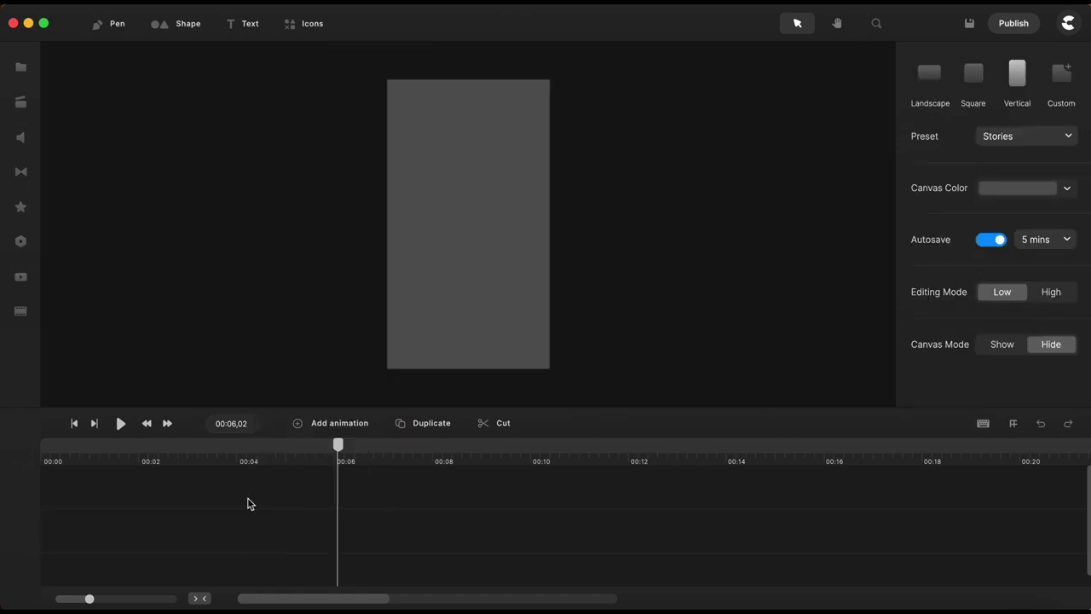
left_click(74, 423)
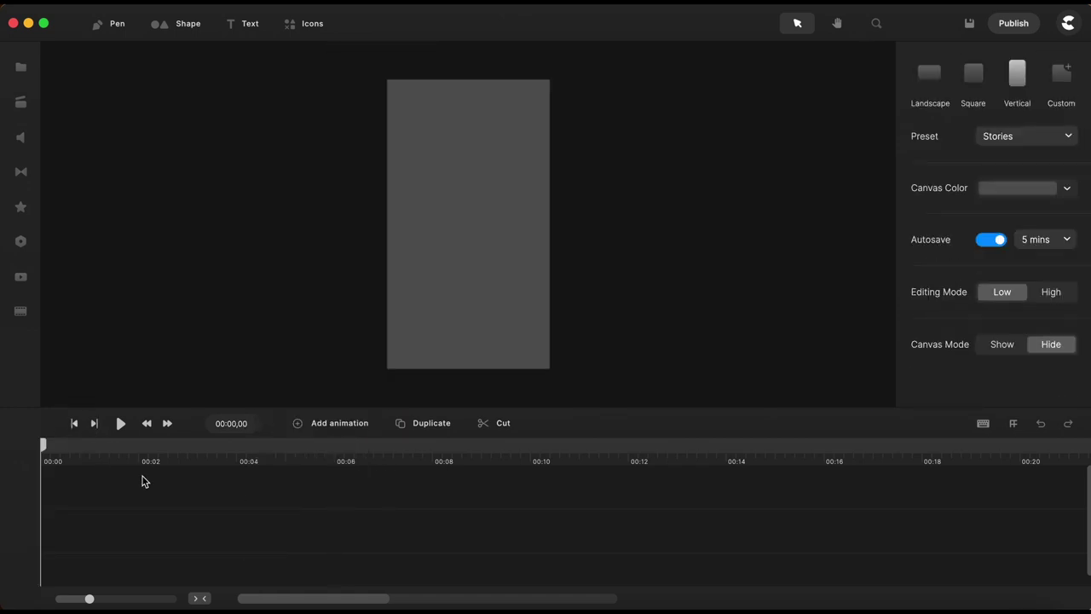
left_click(161, 24)
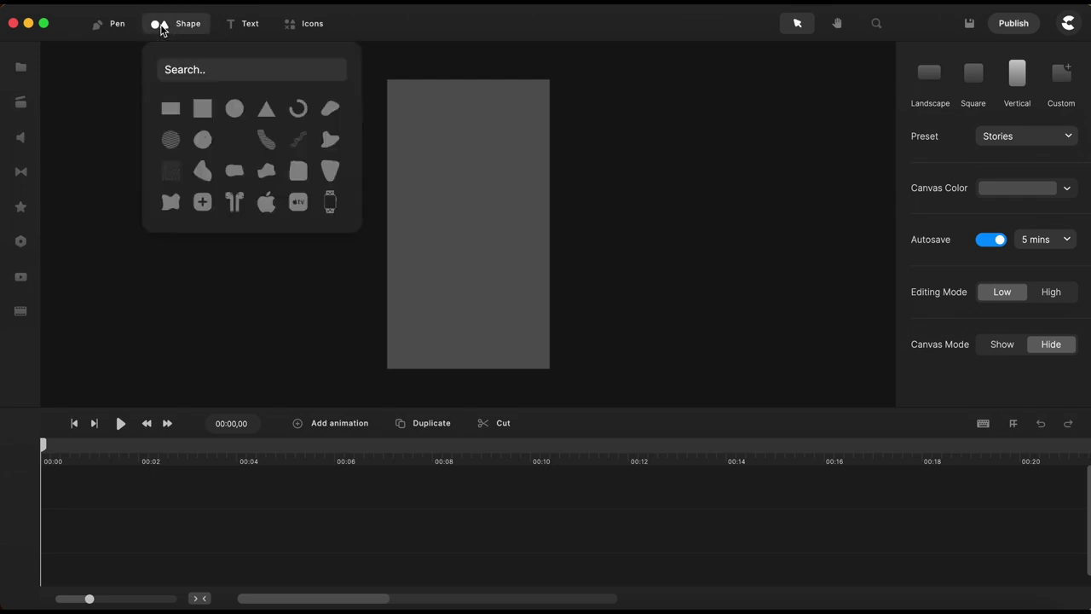
left_click(173, 111)
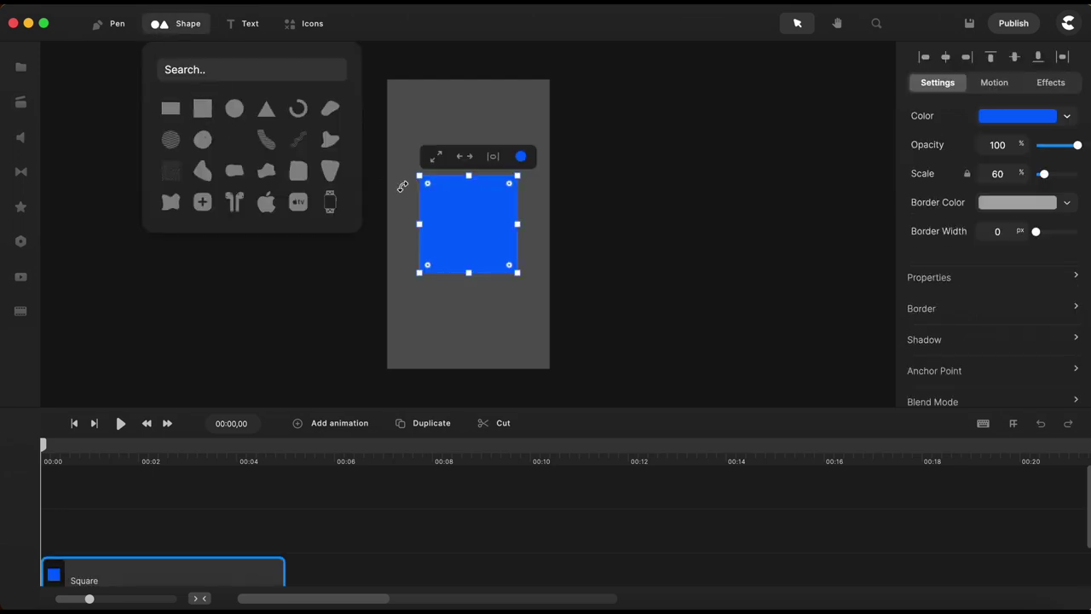
left_click(465, 157)
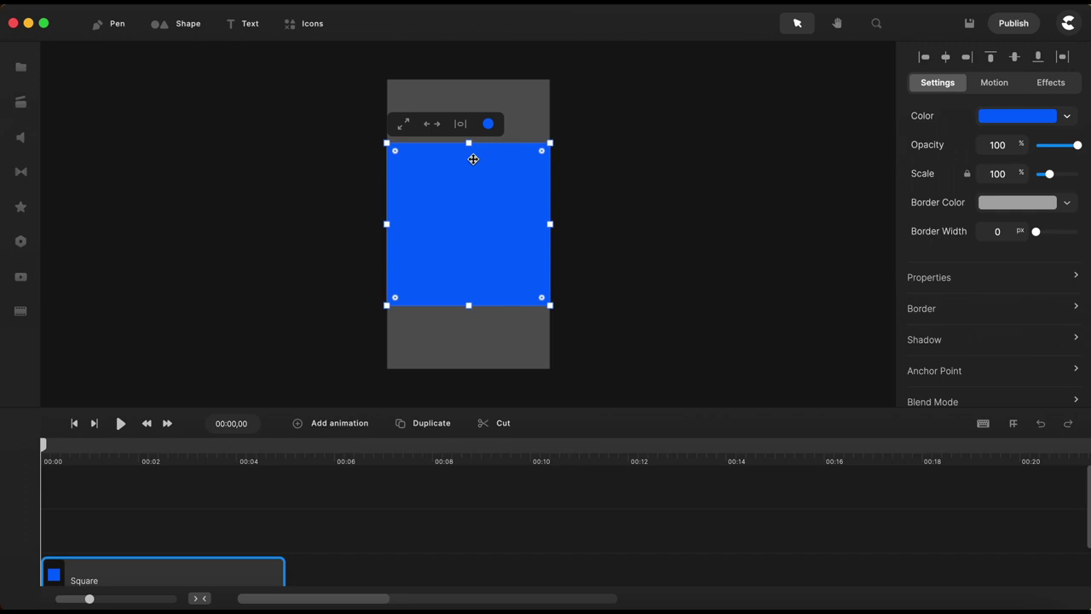
left_click_drag(469, 142, 469, 79)
left_click_drag(470, 306, 468, 370)
scroll(299, 524, "down", 2)
left_click(438, 517)
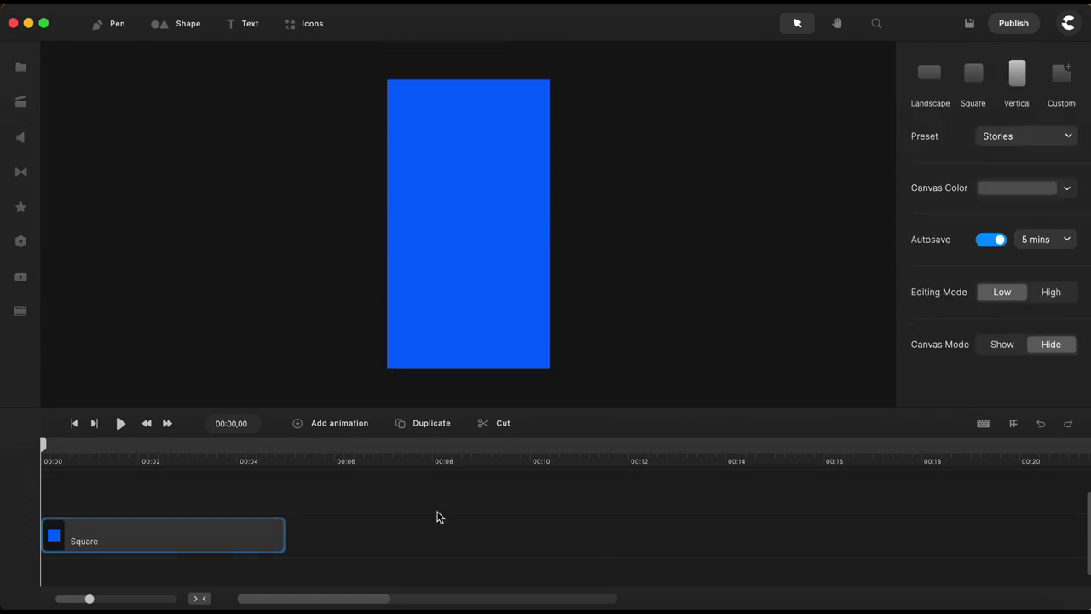
- Duplicate the Square clip and rename the lower copy 'BG'
left_click(168, 551)
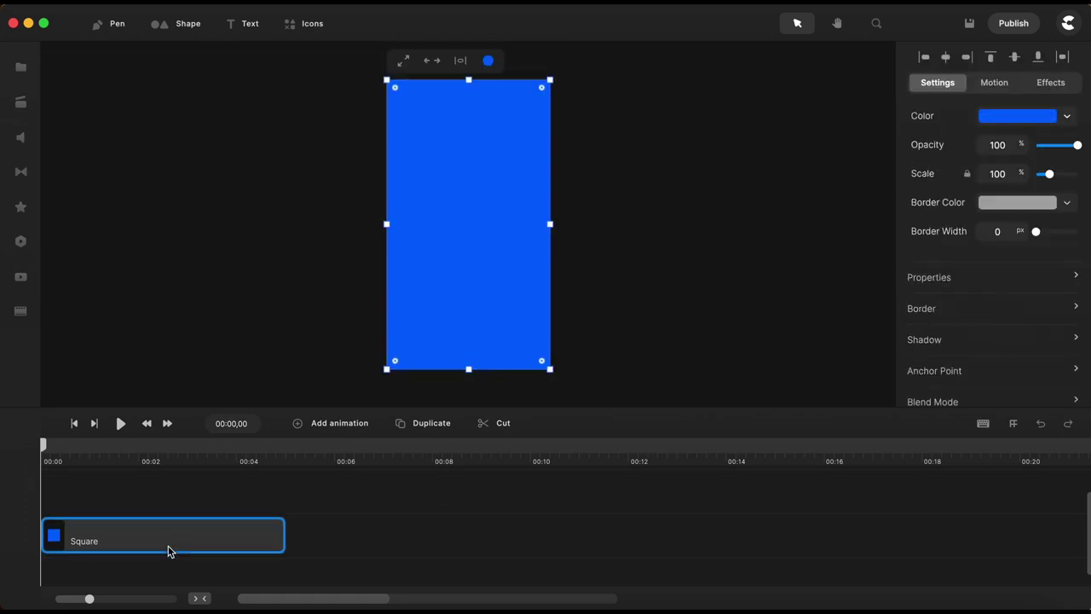
key("super+d")
scroll(168, 551, "down", 2)
left_click(150, 534)
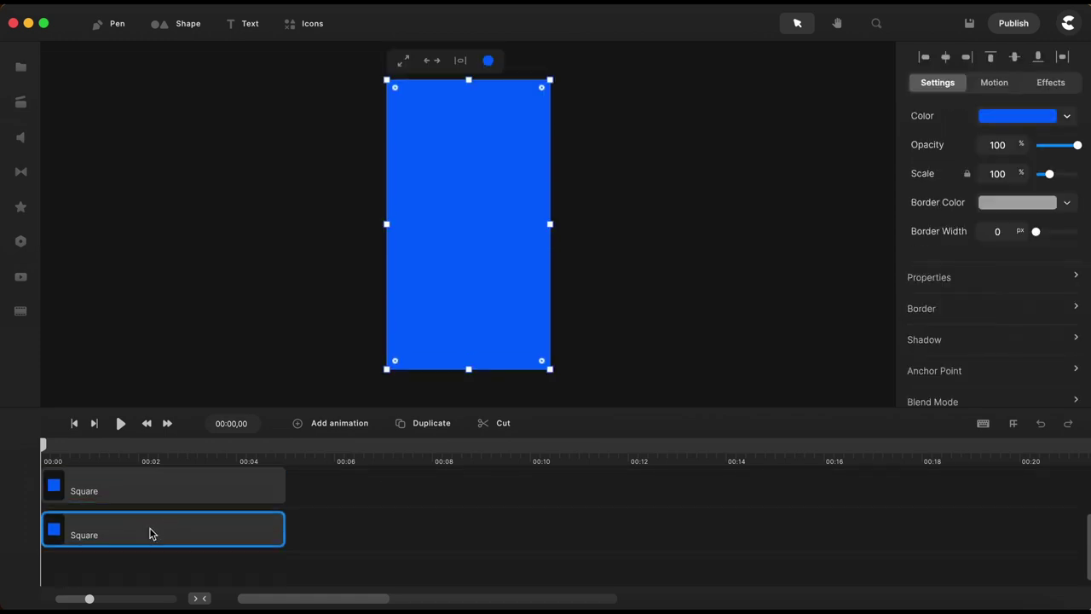
right_click(150, 534)
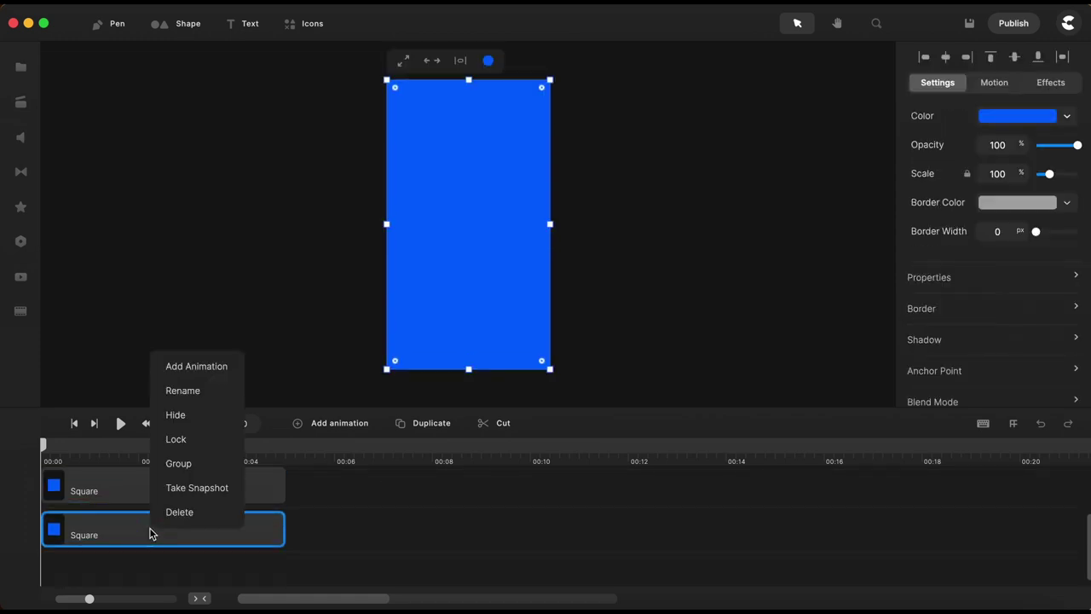
left_click(187, 391)
type("BG")
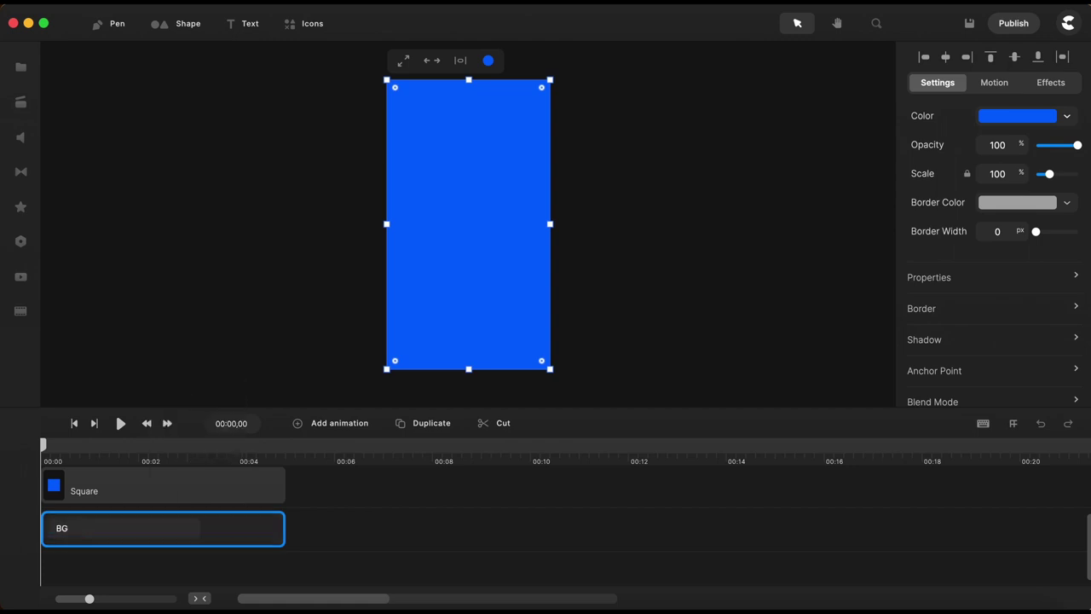
key("Return")
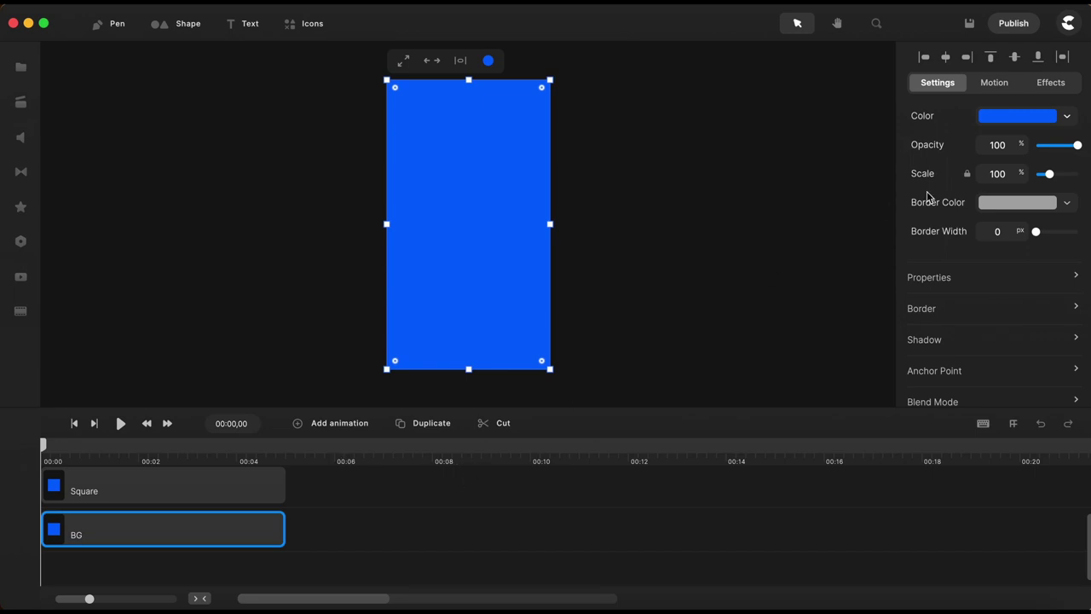
- Fill the BG clip with dark grey 212121
left_click(1067, 117)
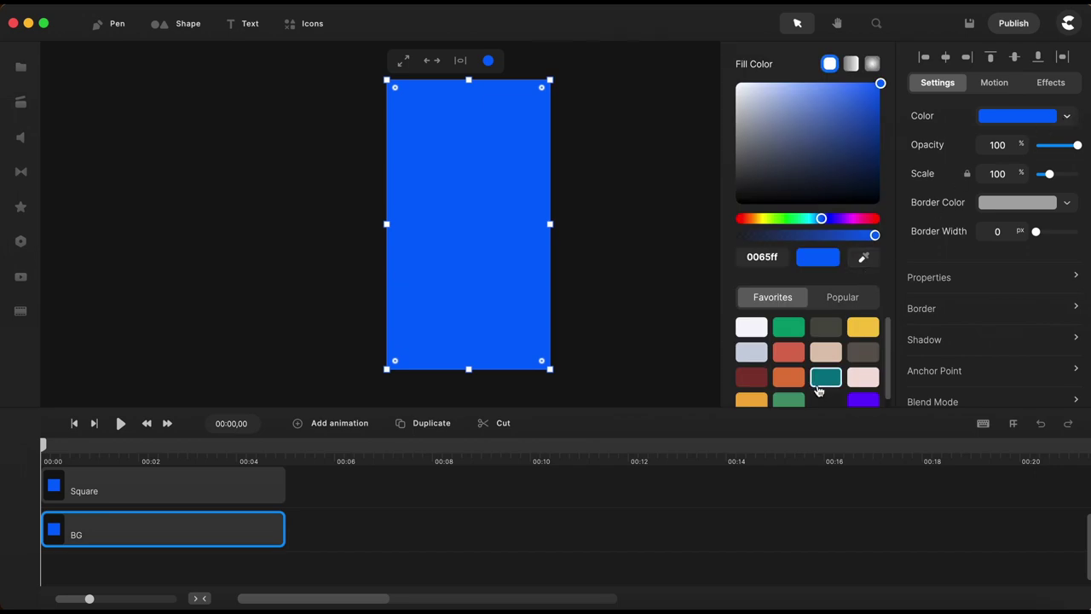
scroll(818, 390, "down", 3)
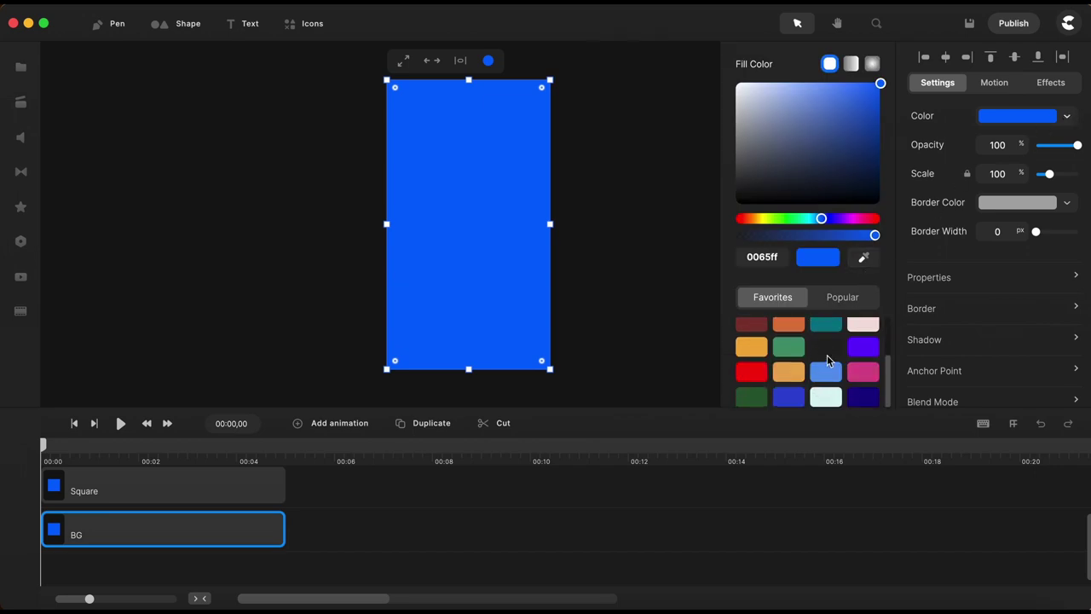
left_click(825, 347)
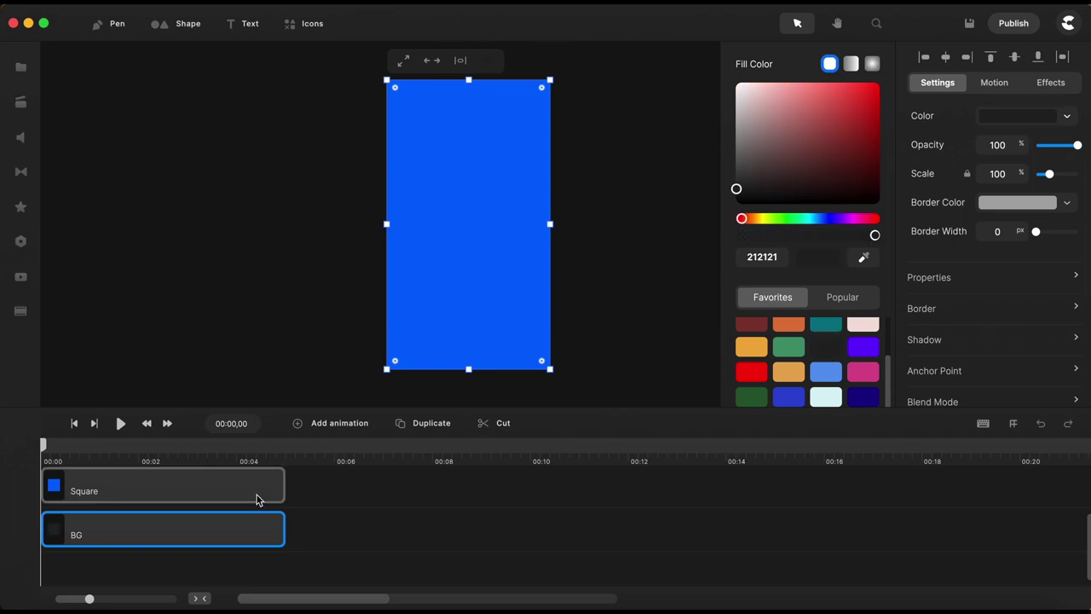
- Rename the top Square layer to 'Mask Video'
mouse_move(258, 499)
left_mouse_down()
mouse_move(282, 499)
mouse_move(243, 499)
left_mouse_up()
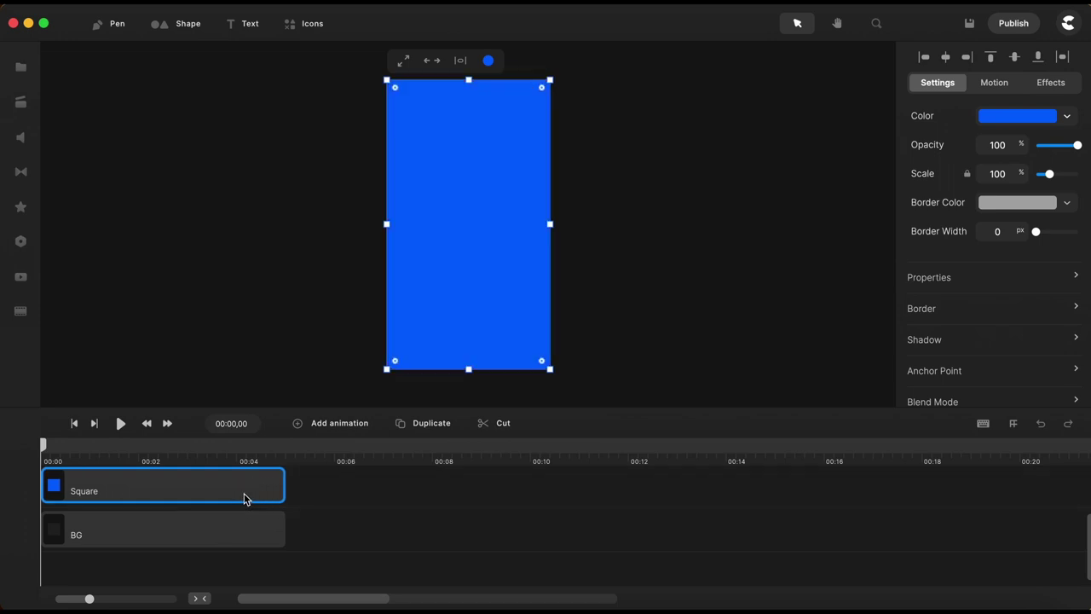
right_click(244, 498)
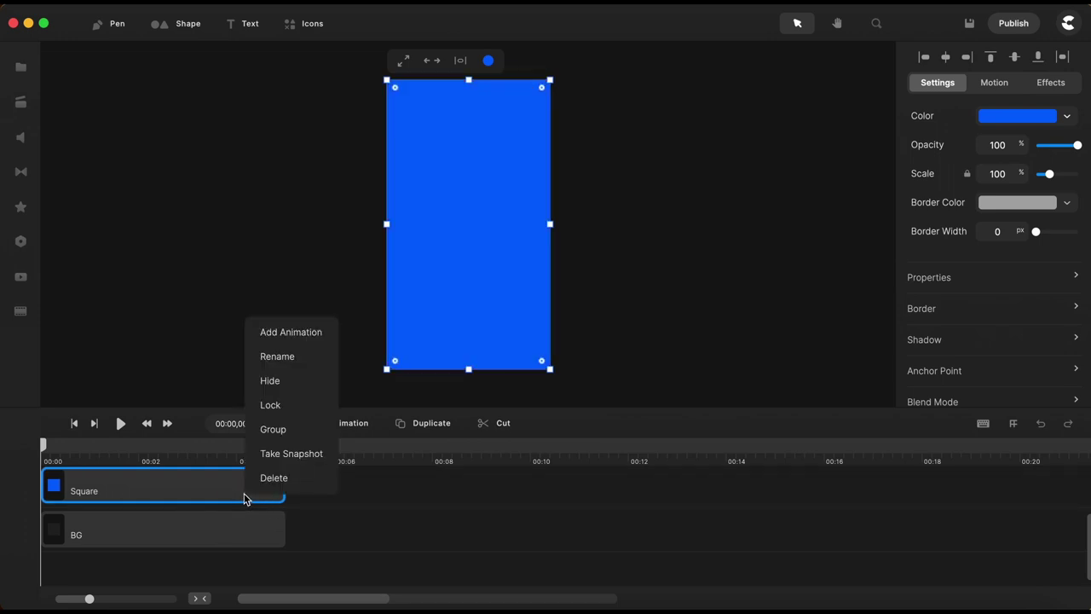
left_click(278, 356)
type("M")
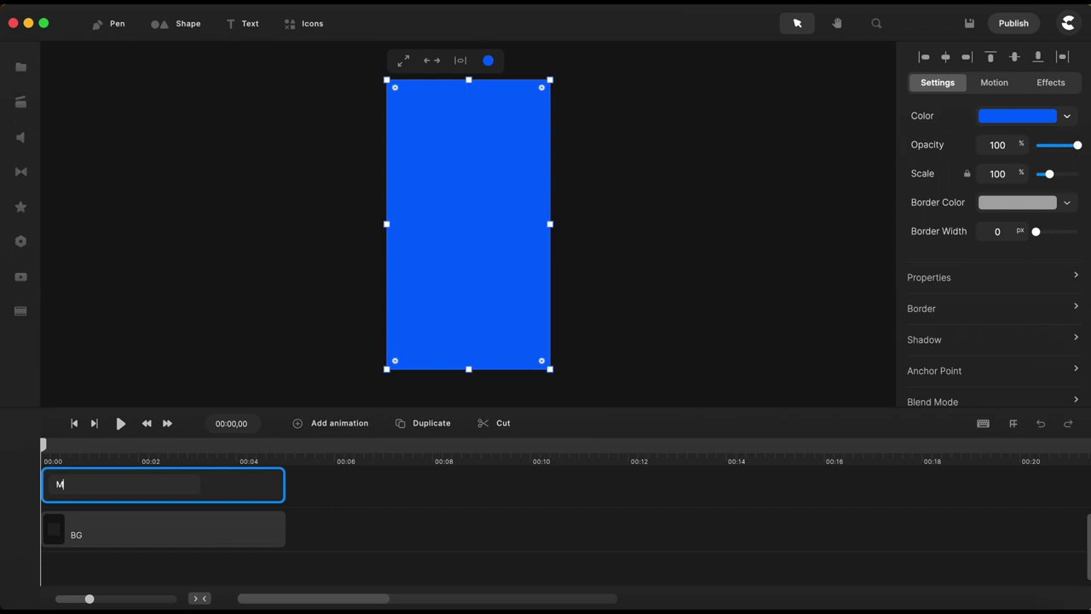
type("ASk Video")
key("Return")
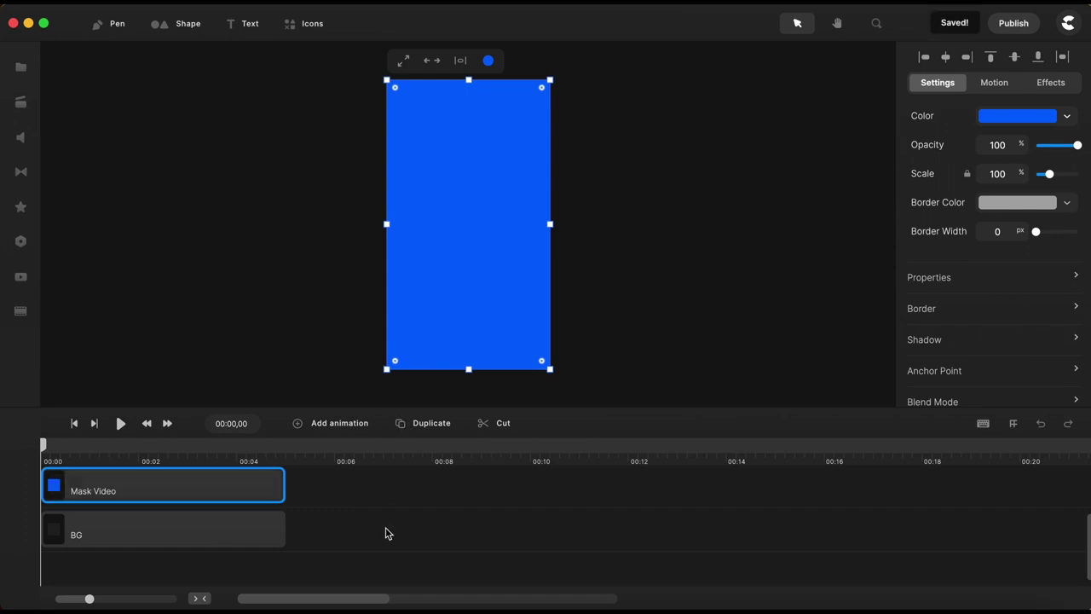
left_click(275, 535, "shift")
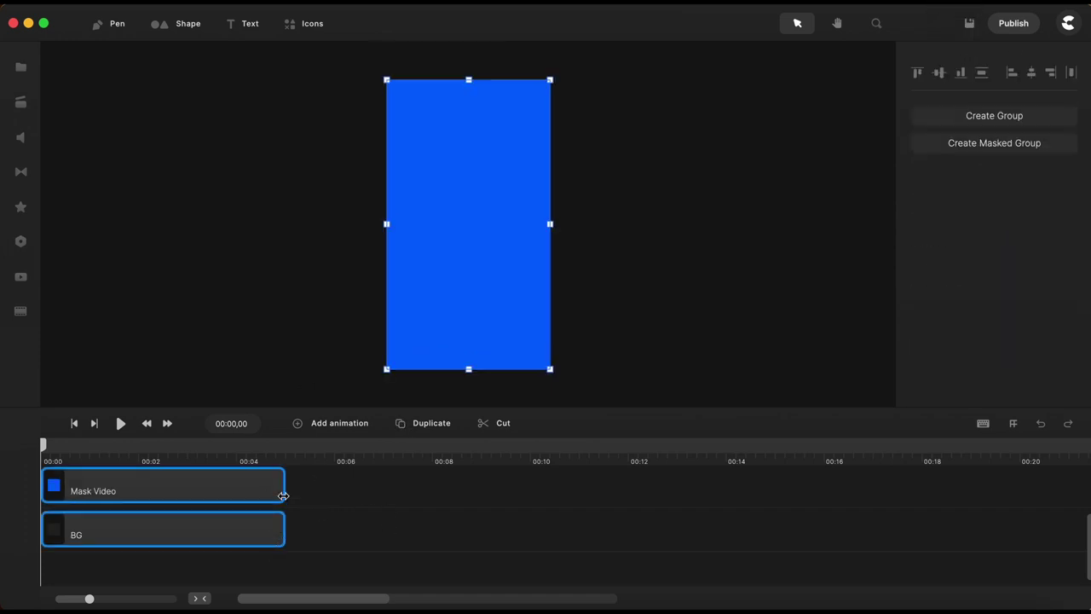
- Extend both clips to about 8 seconds and scale the Mask Video rectangle to 120%
left_click_drag(292, 495, 432, 489)
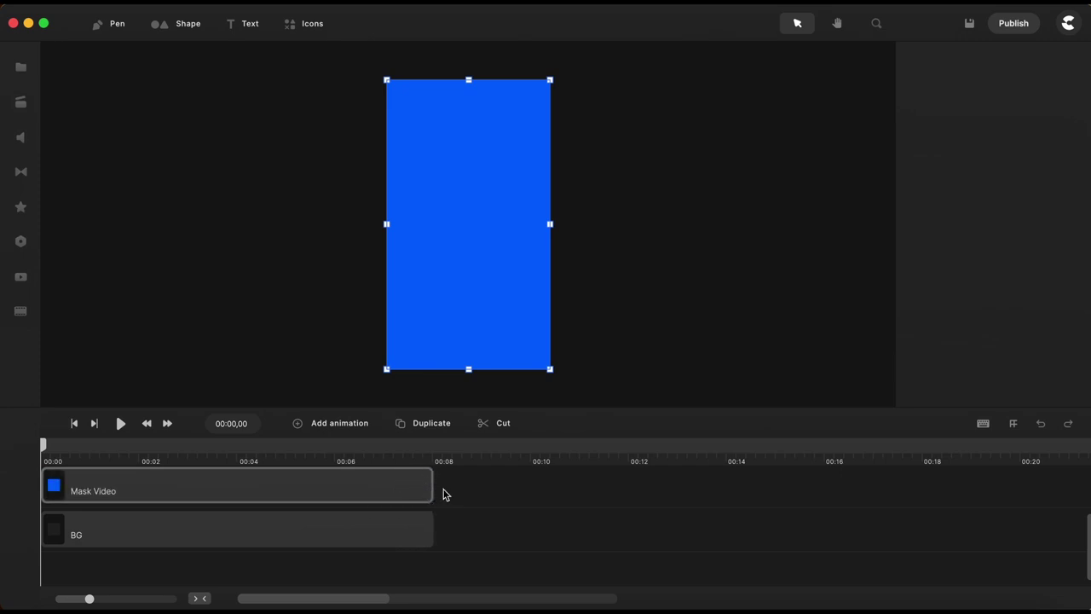
left_click(474, 497)
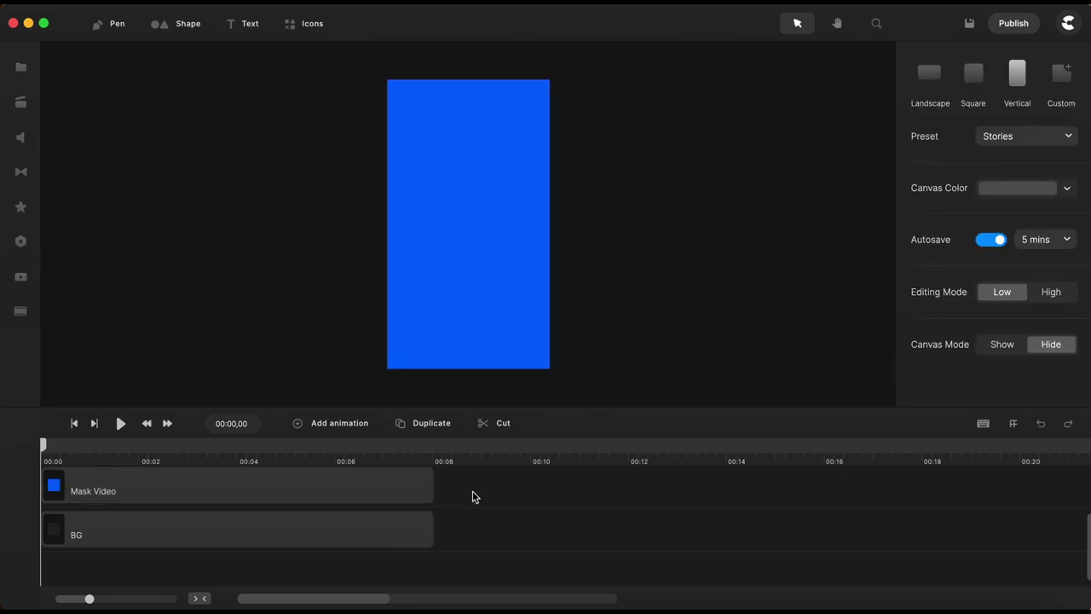
left_click(312, 503)
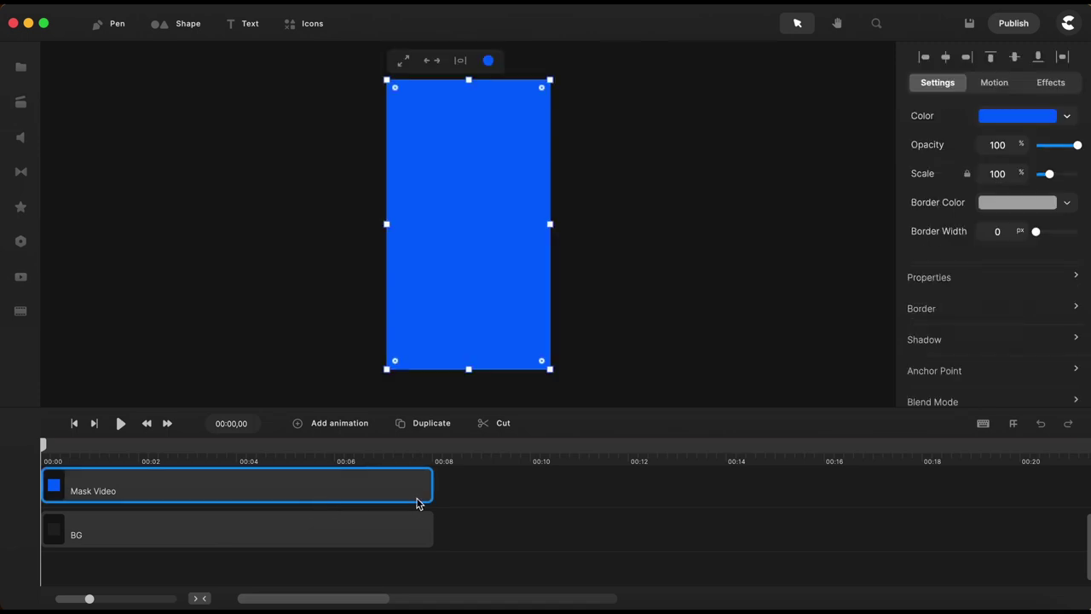
scroll(417, 503, "up", 2)
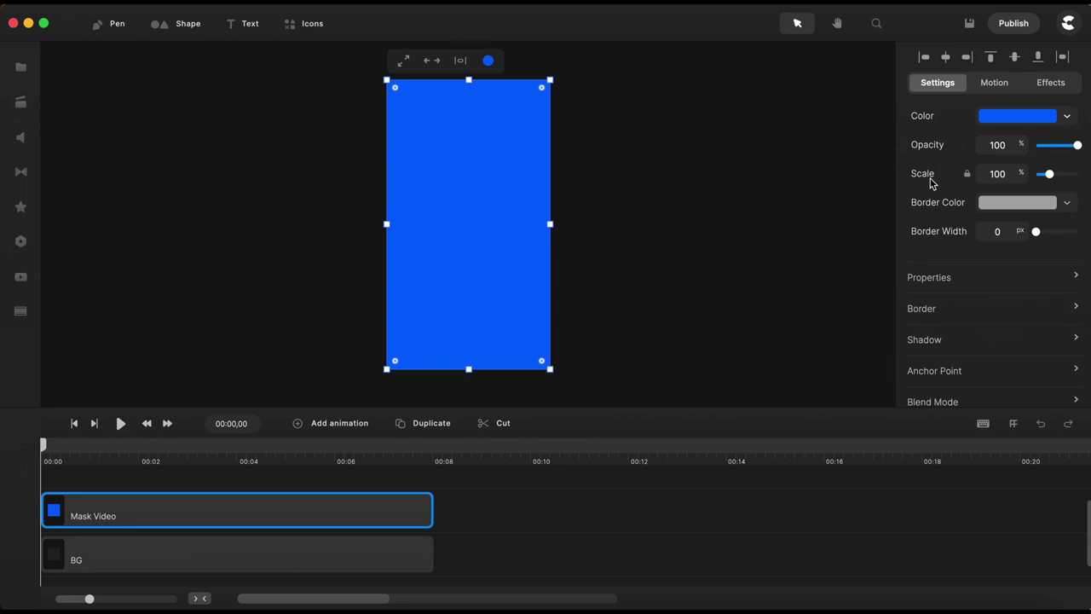
double_click(999, 174)
type("12")
key("Return")
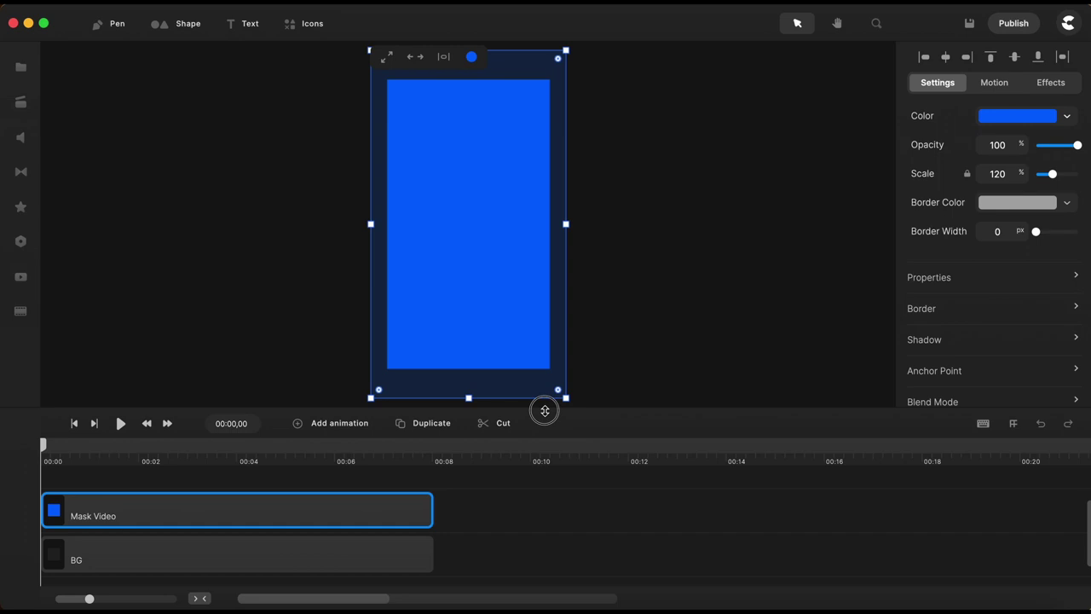
- Round the corners of the Mask Video rectangle
left_click_drag(545, 410, 543, 433)
scroll(545, 406, "up", 4)
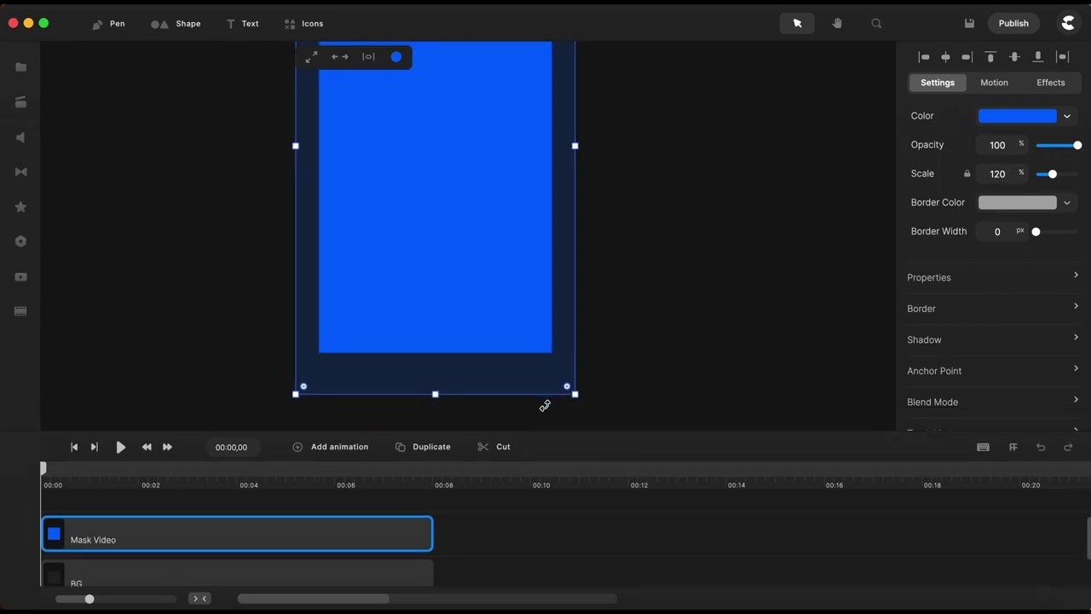
left_click_drag(572, 383, 557, 366)
scroll(575, 400, "up", 5)
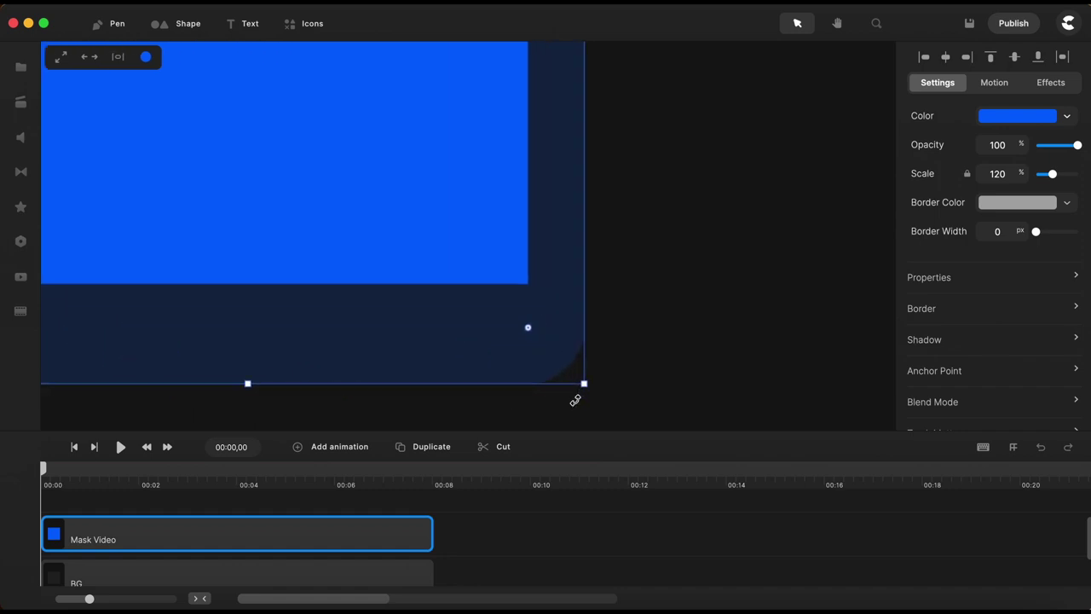
- Give Mask Video a Position animation with Expo Out easing, its end keyframe near 00:01,16
scroll(575, 400, "down", 8)
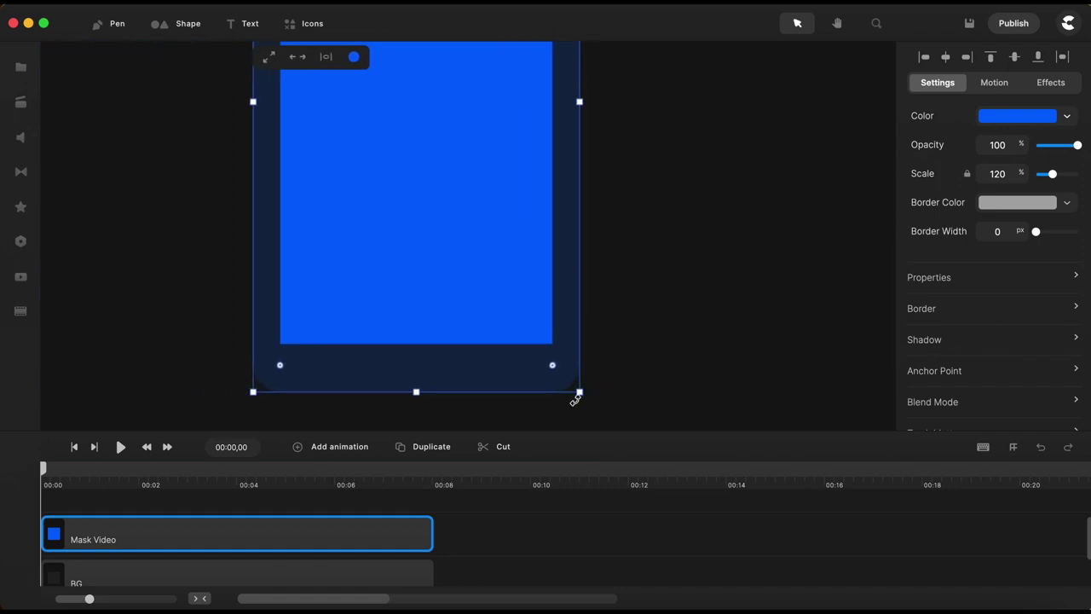
scroll(689, 372, "down", 2)
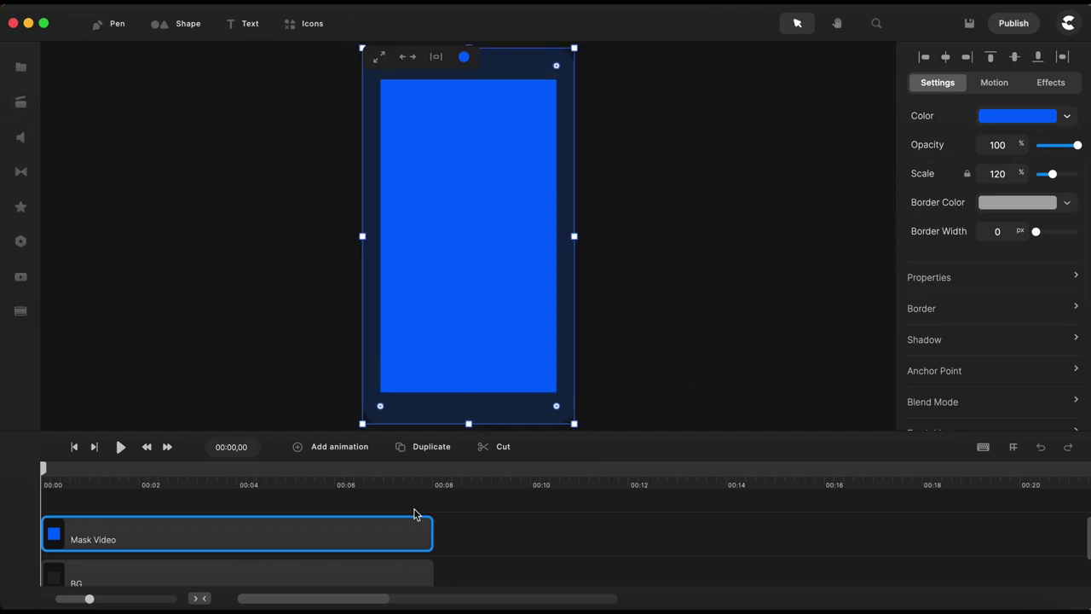
left_click(487, 525)
left_click(148, 537)
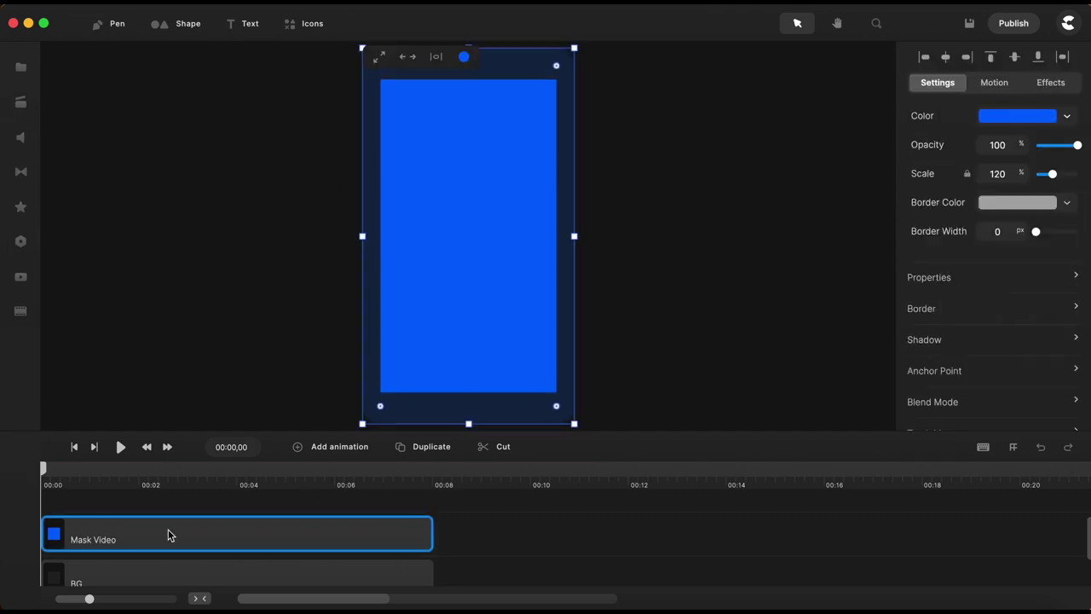
left_click(337, 448)
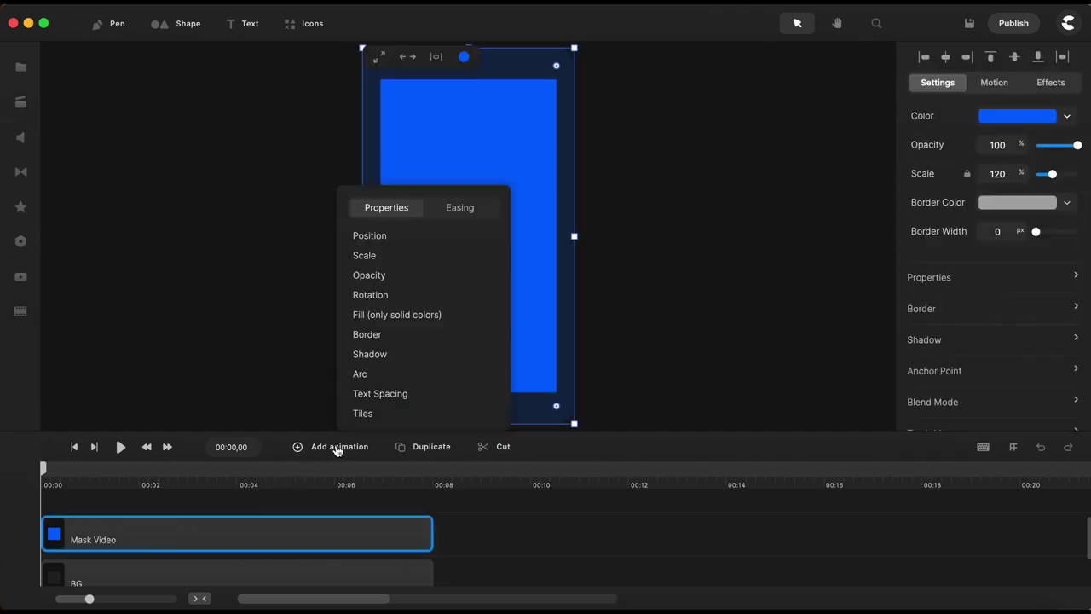
left_click(371, 238)
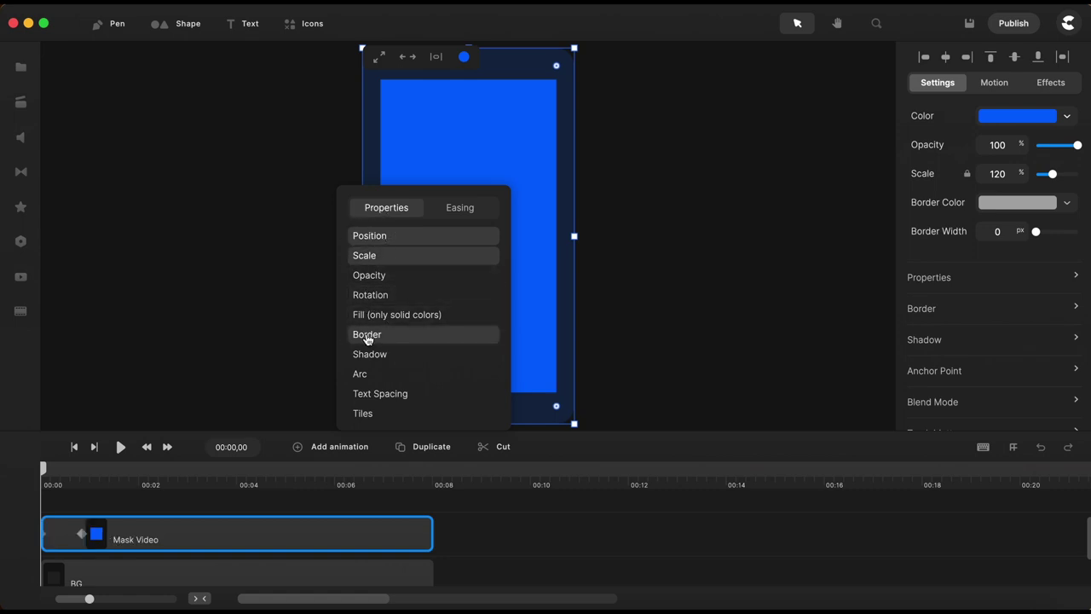
left_click(465, 210)
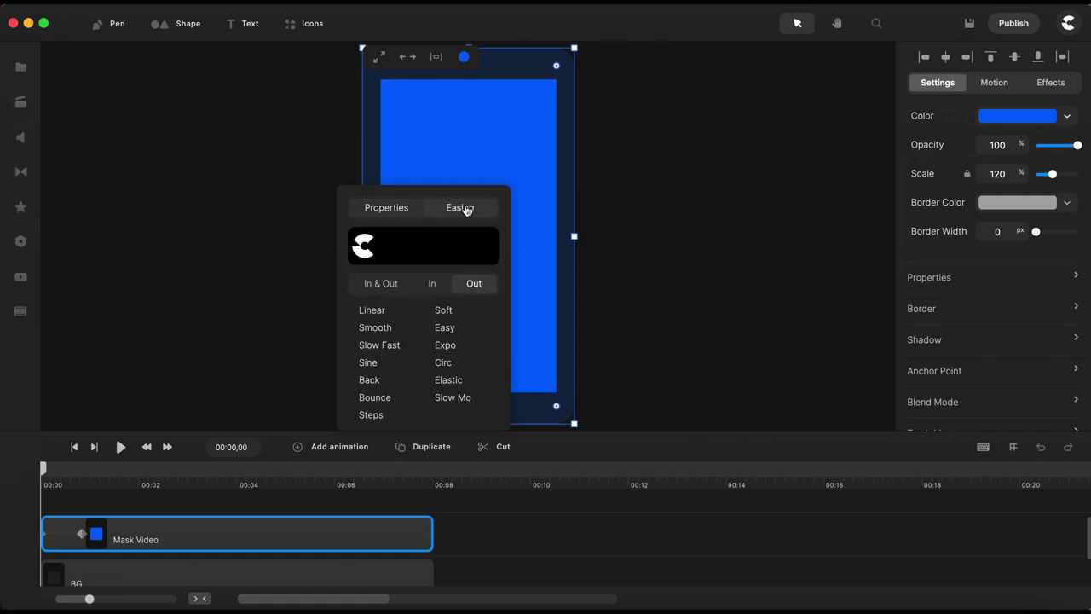
left_click(446, 348)
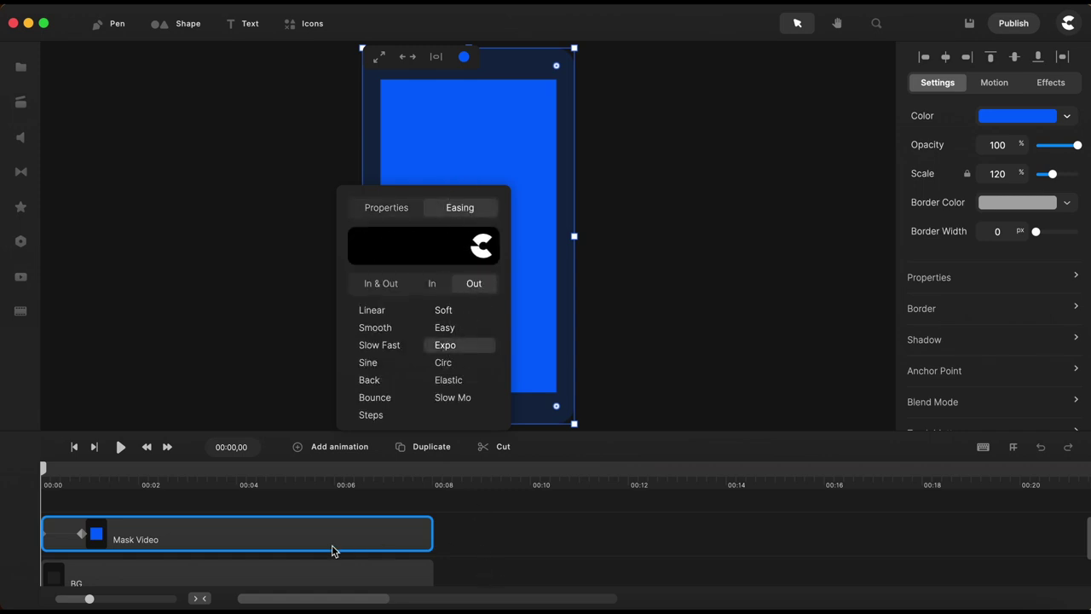
left_click_drag(81, 533, 110, 533)
left_click(73, 533)
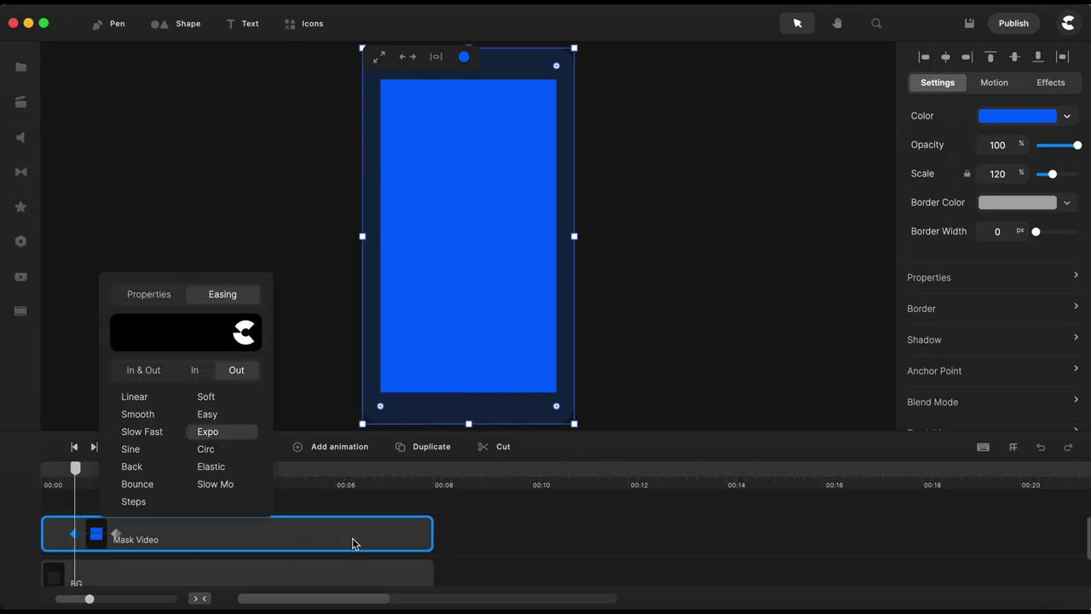
left_click(451, 528)
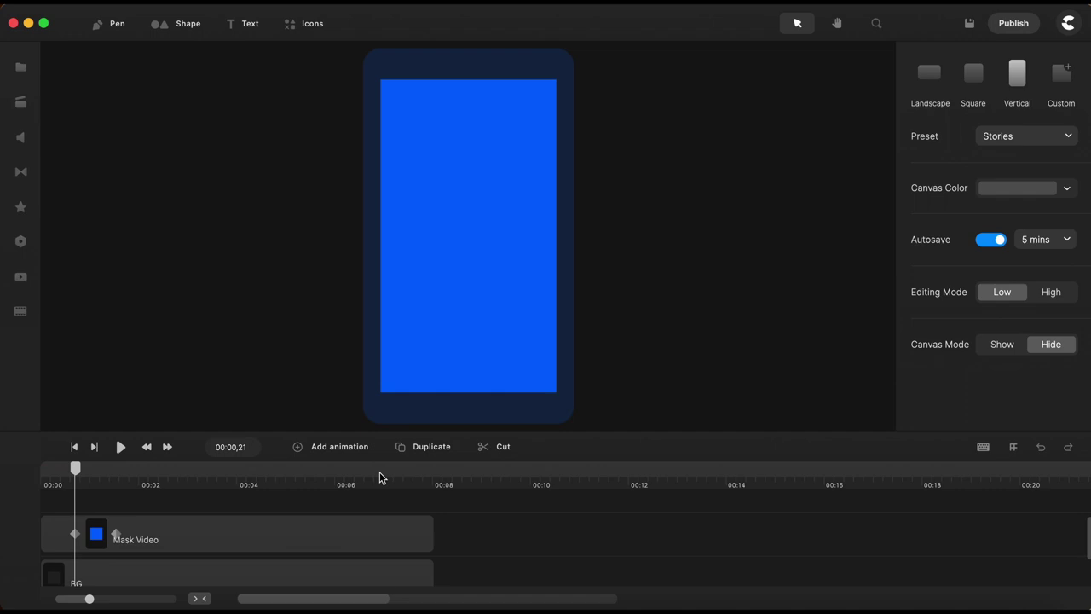
- At the 00:01,16 keyframe, scale Mask Video to 85%, nudge it up, and adjust its corner rounding
left_click(116, 534)
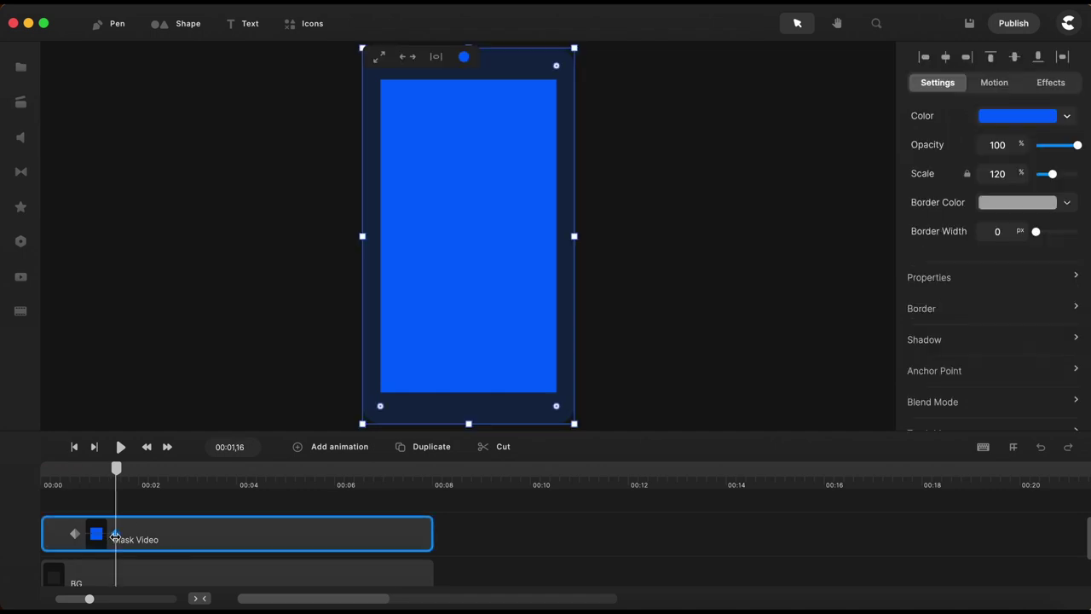
left_click(1000, 175)
type("85")
key("Return")
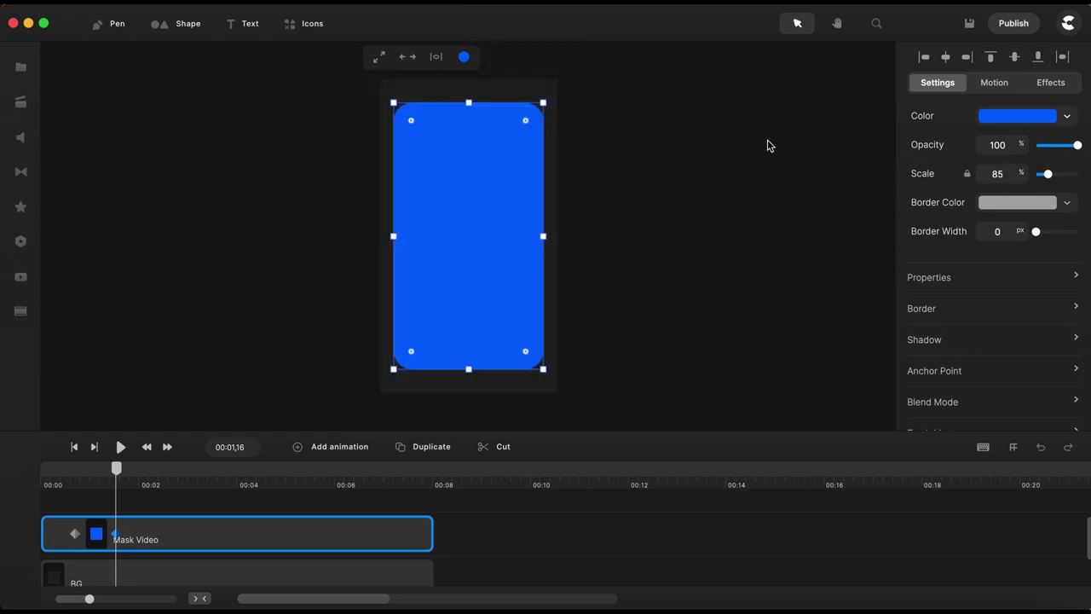
left_click_drag(494, 236, 493, 223)
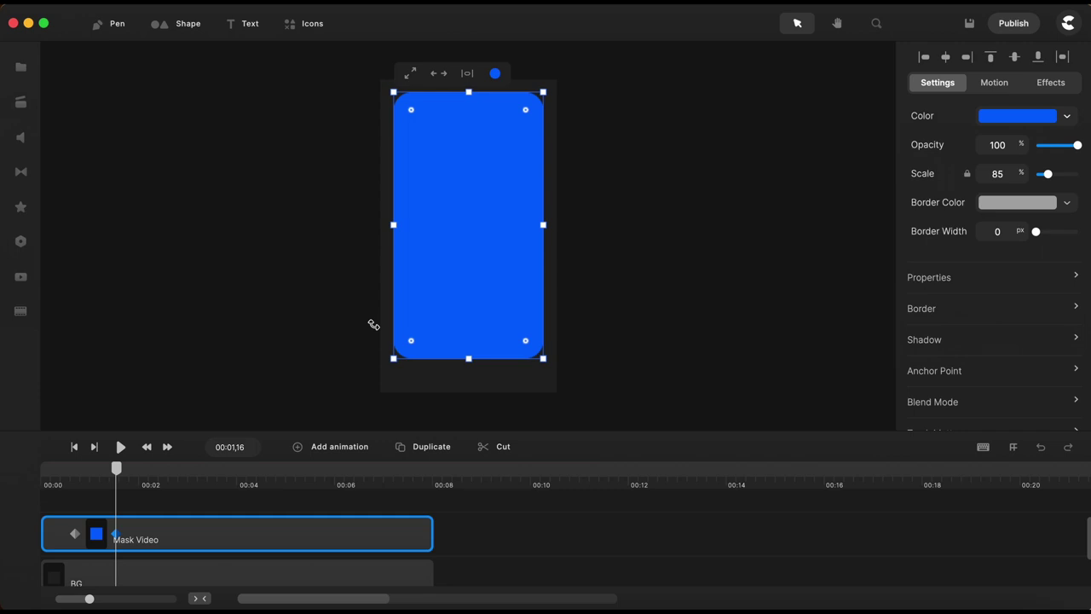
scroll(429, 333, "up", 5)
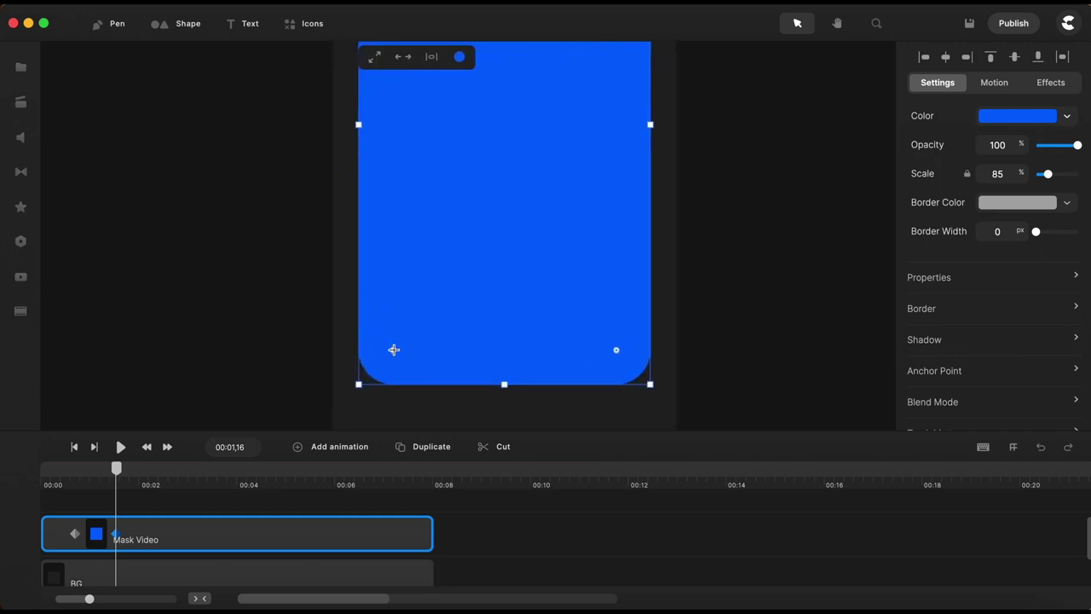
left_click_drag(394, 350, 381, 362)
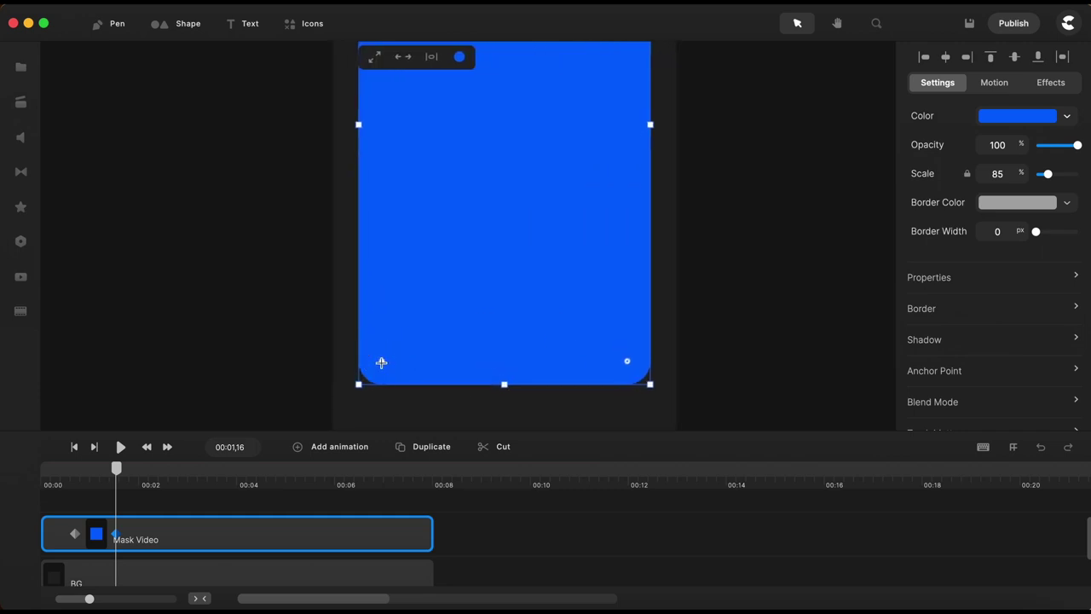
left_click(391, 504)
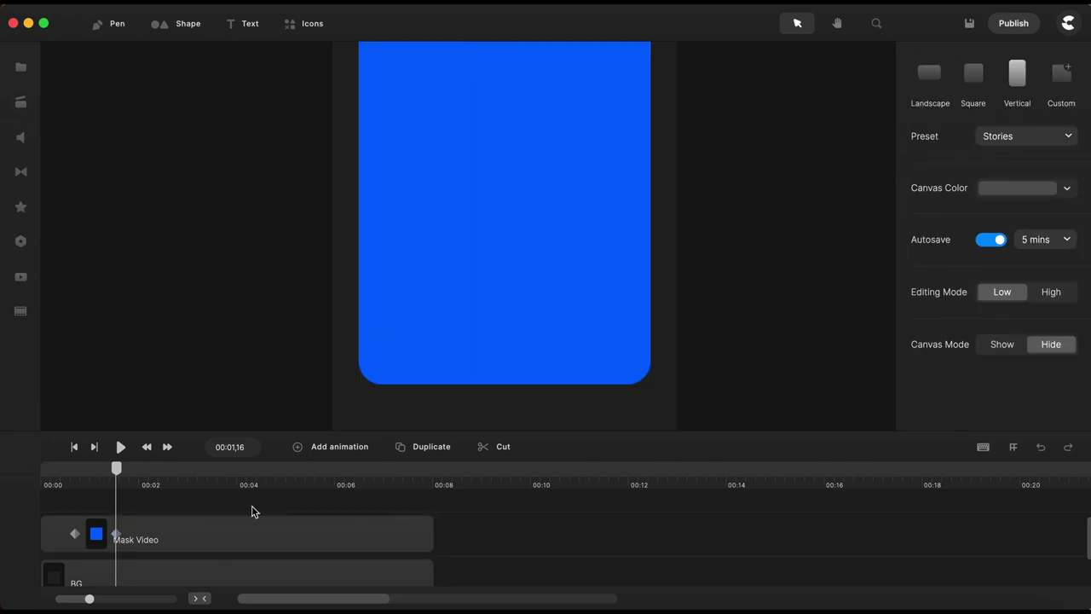
key("super+minus")
left_click(74, 447)
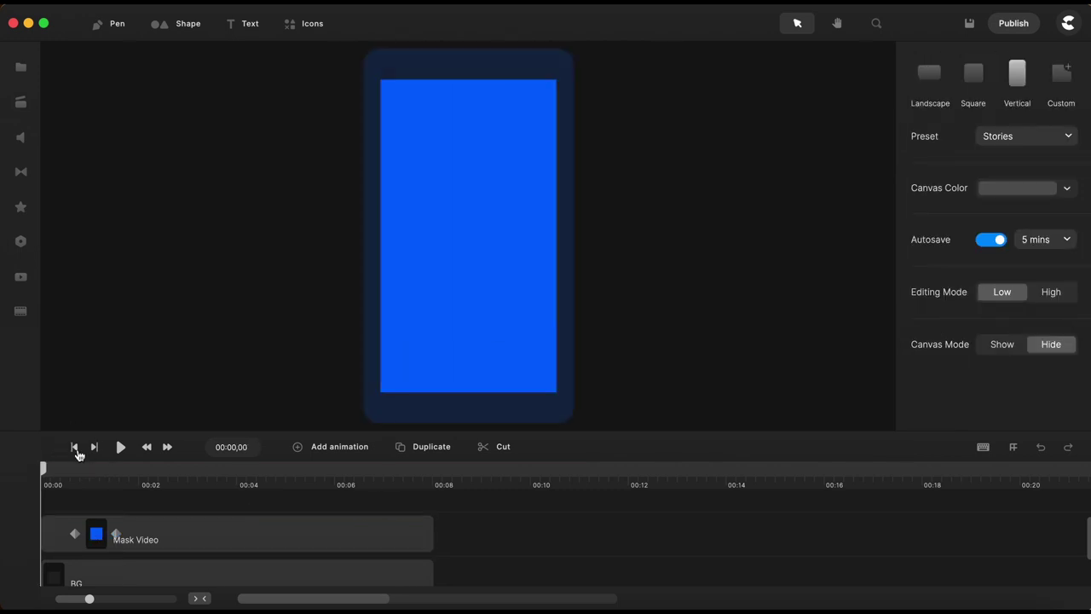
key("space")
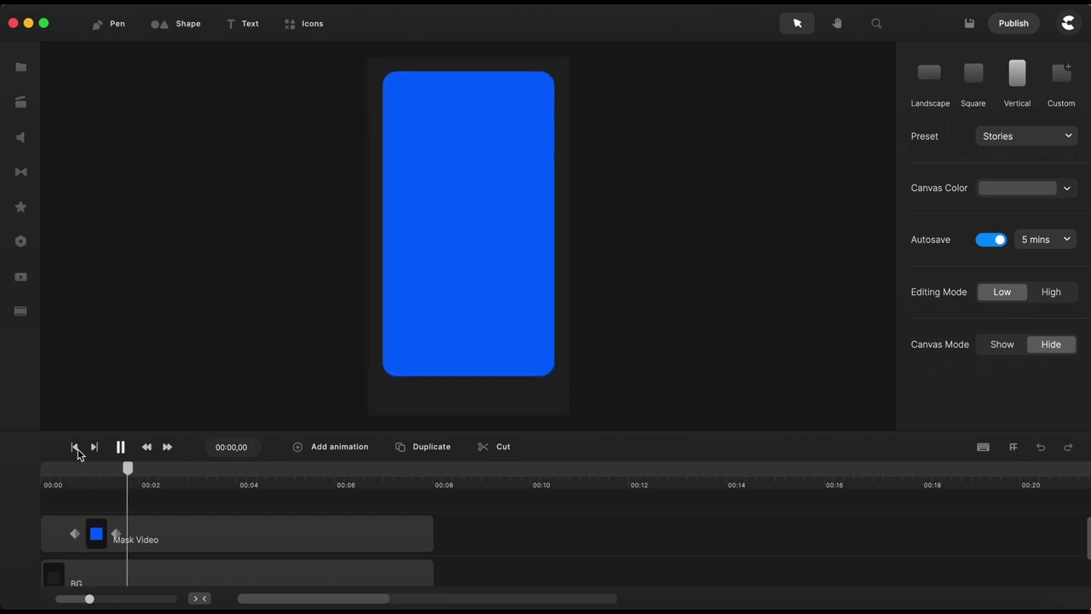
key("space")
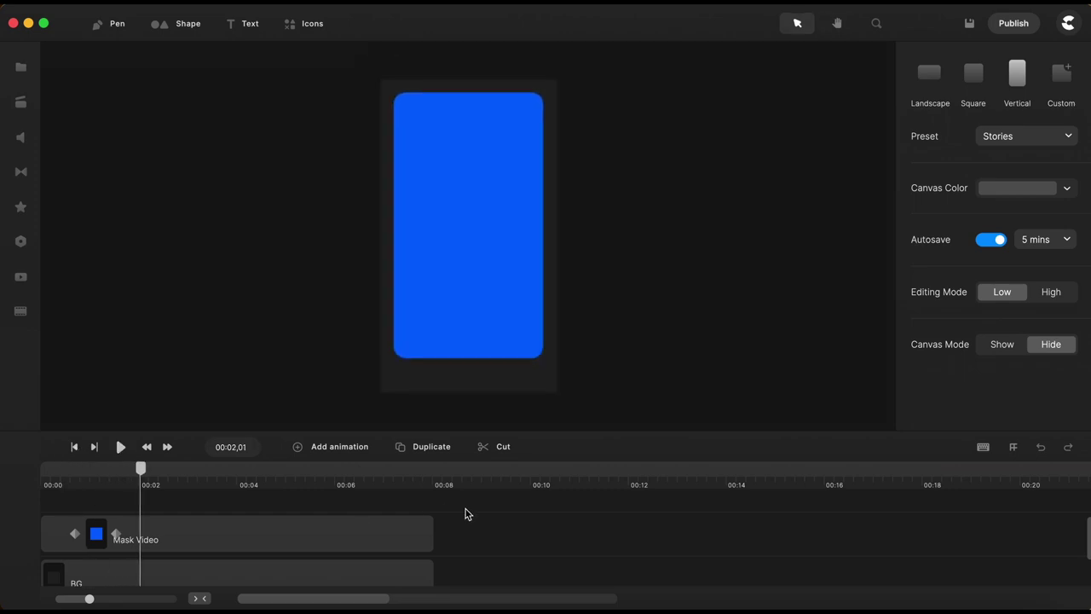
left_click(76, 446)
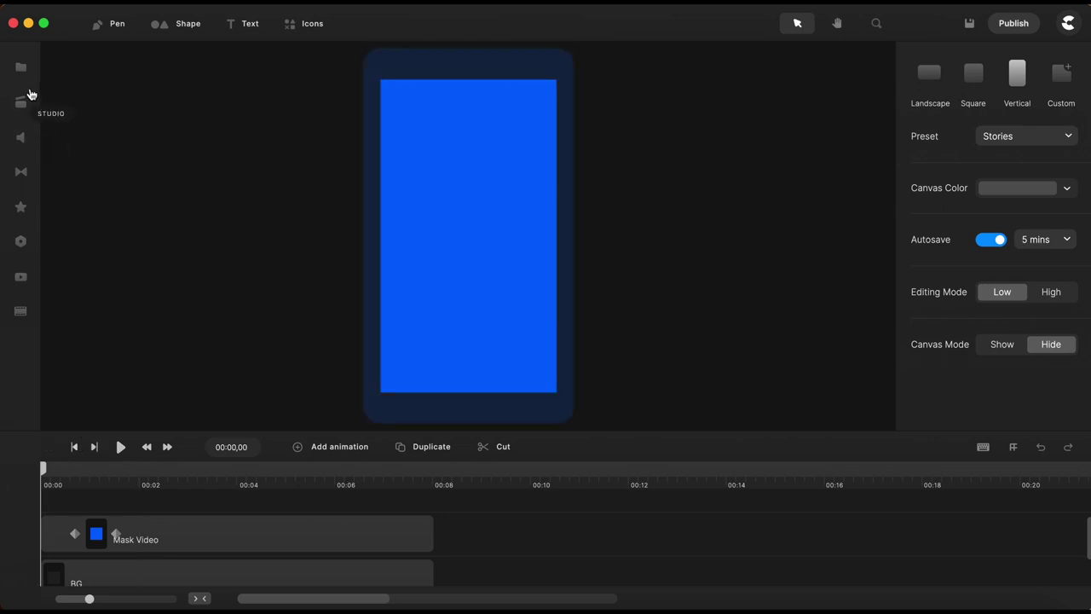
- Place the hooded-portrait video from the media library onto the canvas
left_click(21, 70)
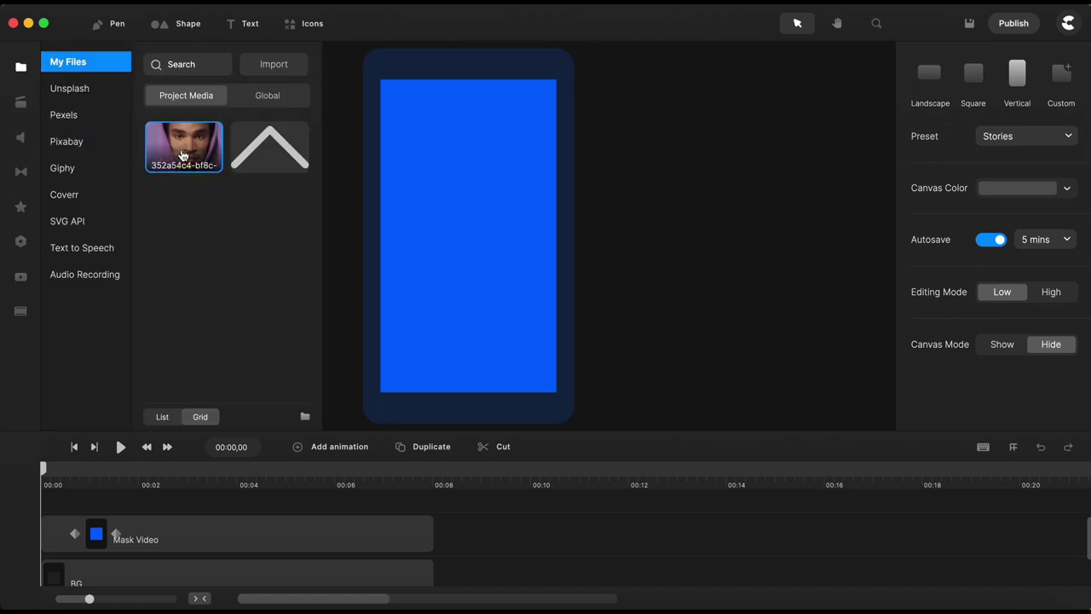
left_click_drag(183, 146, 432, 218)
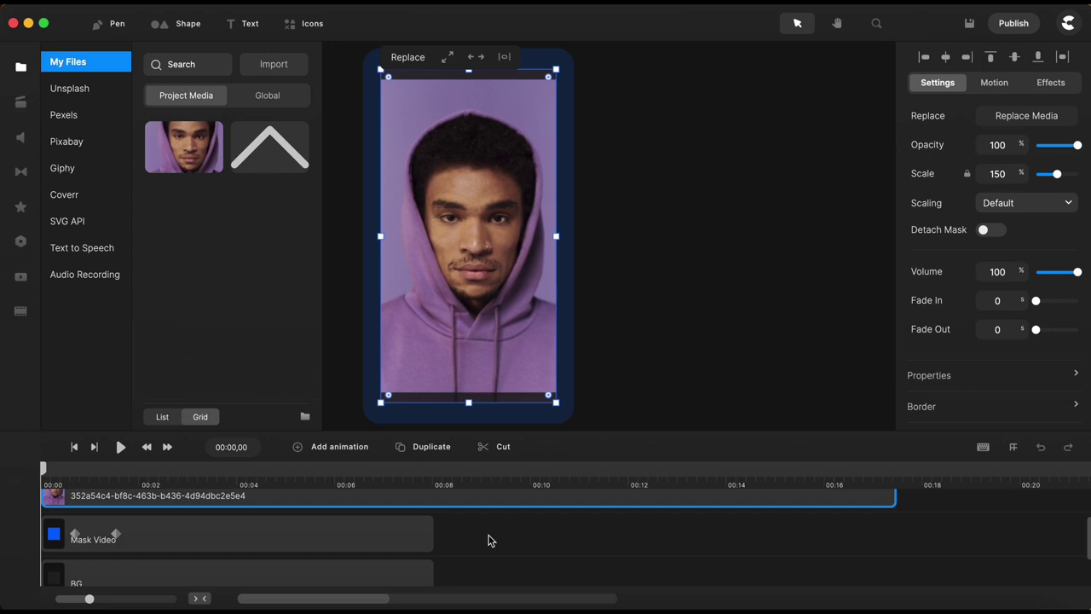
left_click_drag(438, 430, 439, 303)
left_click(20, 67)
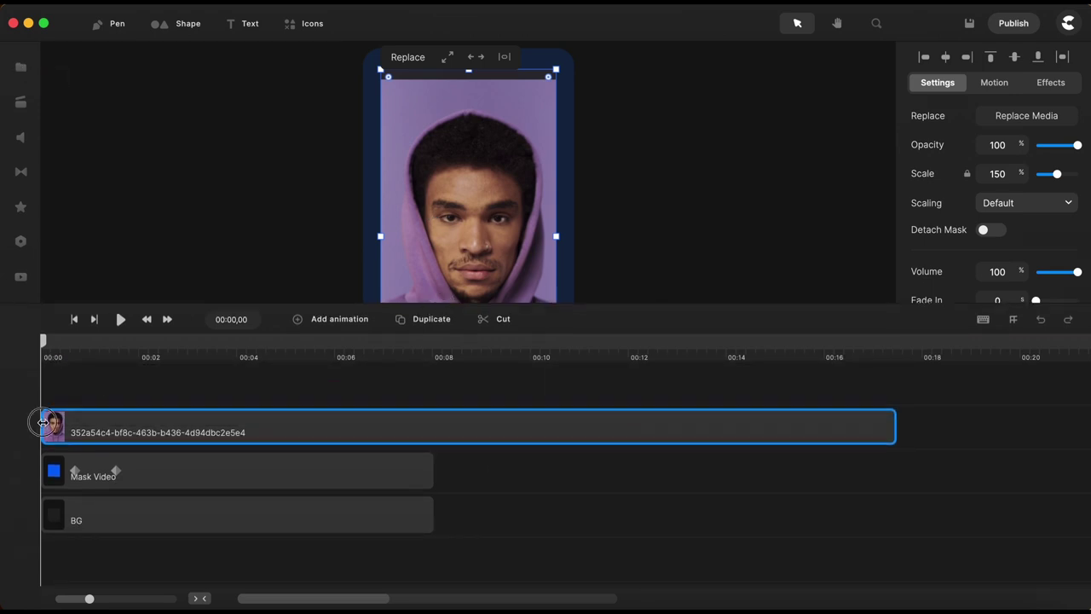
- Trim the video to run from 00:00 to the end of Mask Video and rename it 'Replace Video'
left_click_drag(43, 423, 231, 422)
left_click_drag(360, 429, 171, 439)
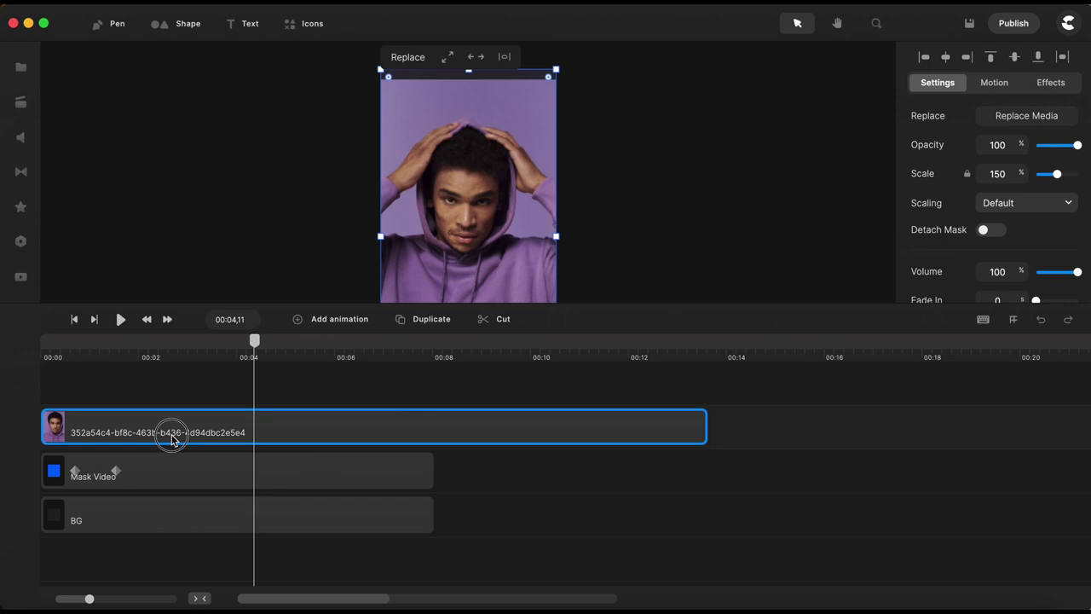
left_click_drag(706, 433, 433, 440)
right_click(253, 438)
left_click(287, 273)
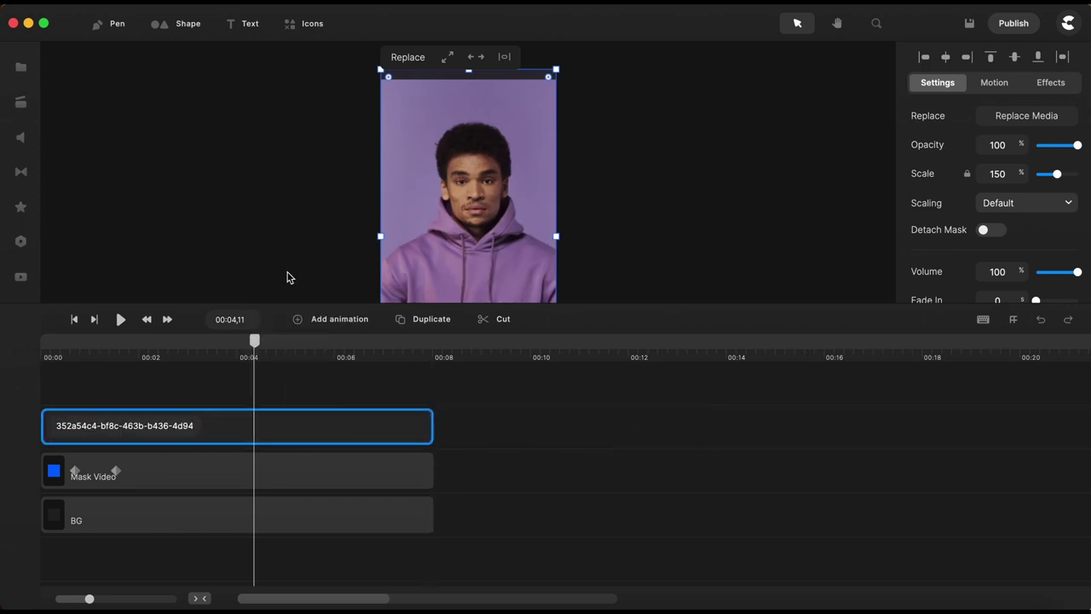
type("Replace Video")
key("Return")
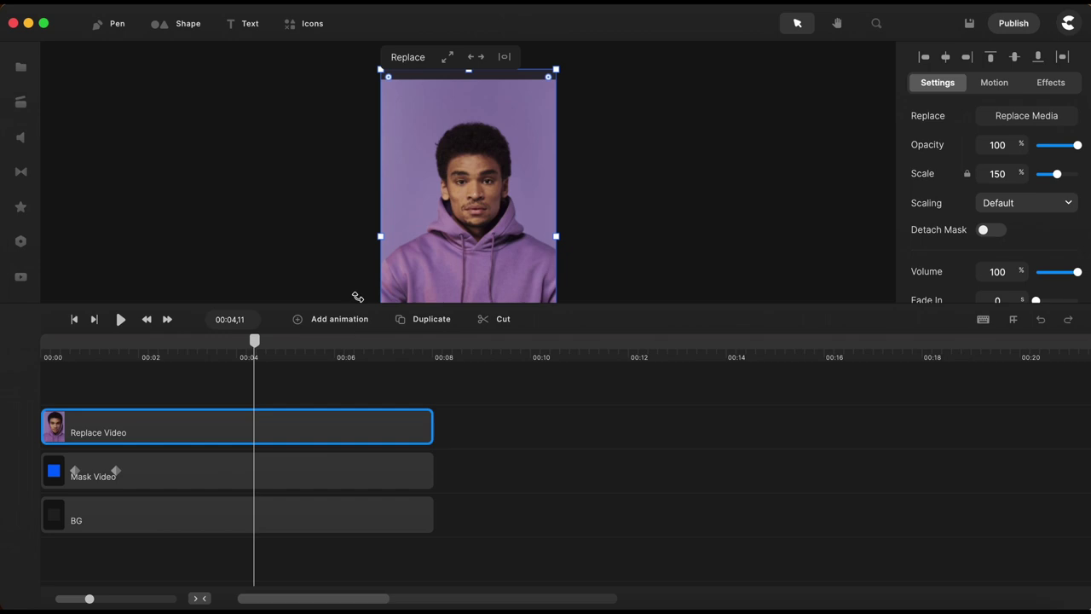
- Mask Replace Video with the Mask Video shape and scrub to check the result
key("Home")
left_click(190, 468, "shift")
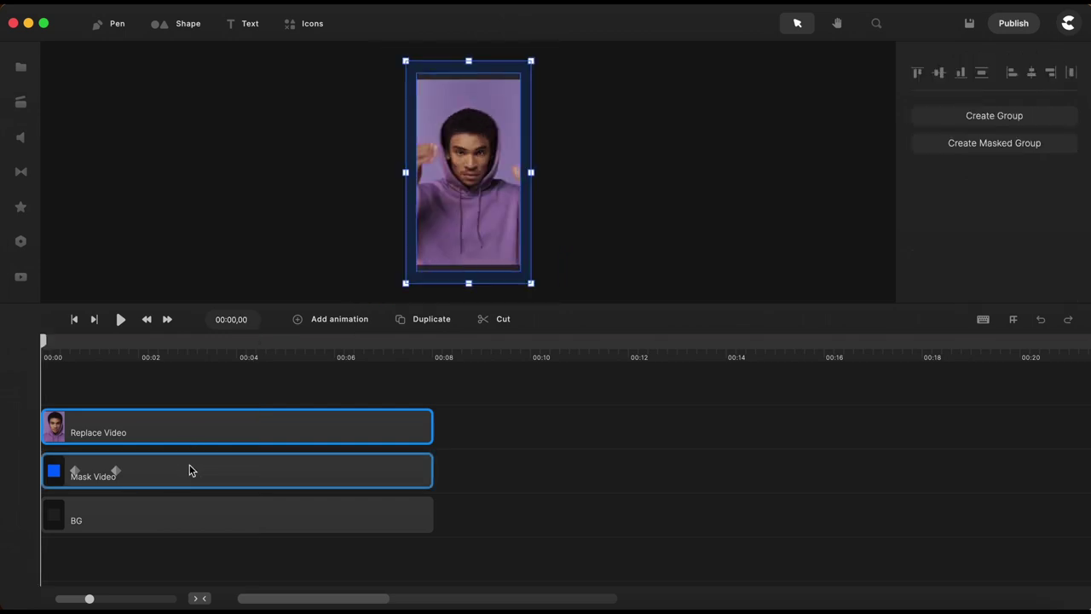
right_click(190, 469)
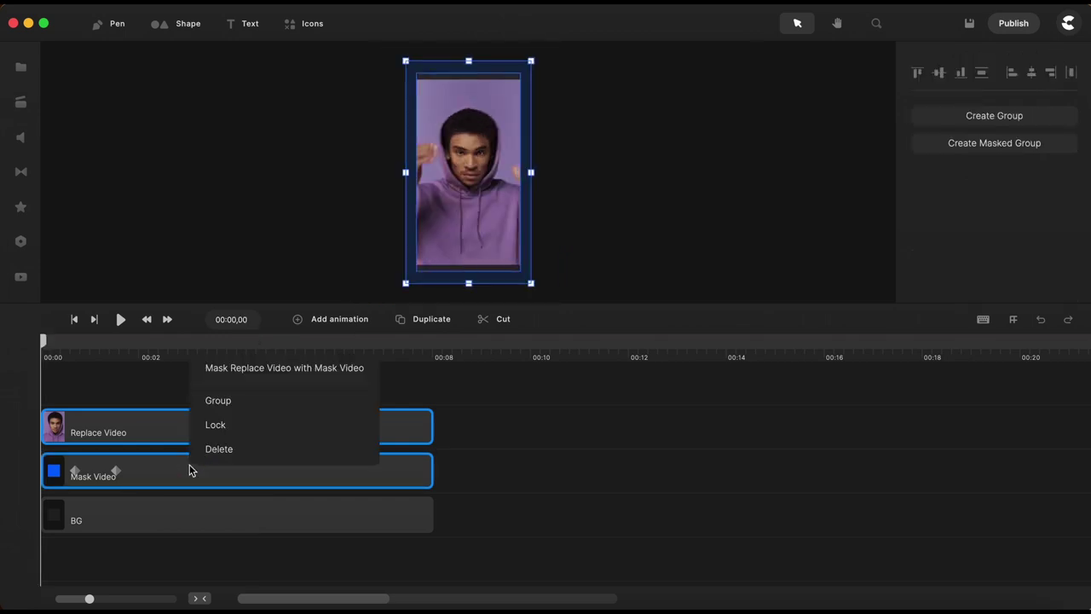
left_click(335, 375)
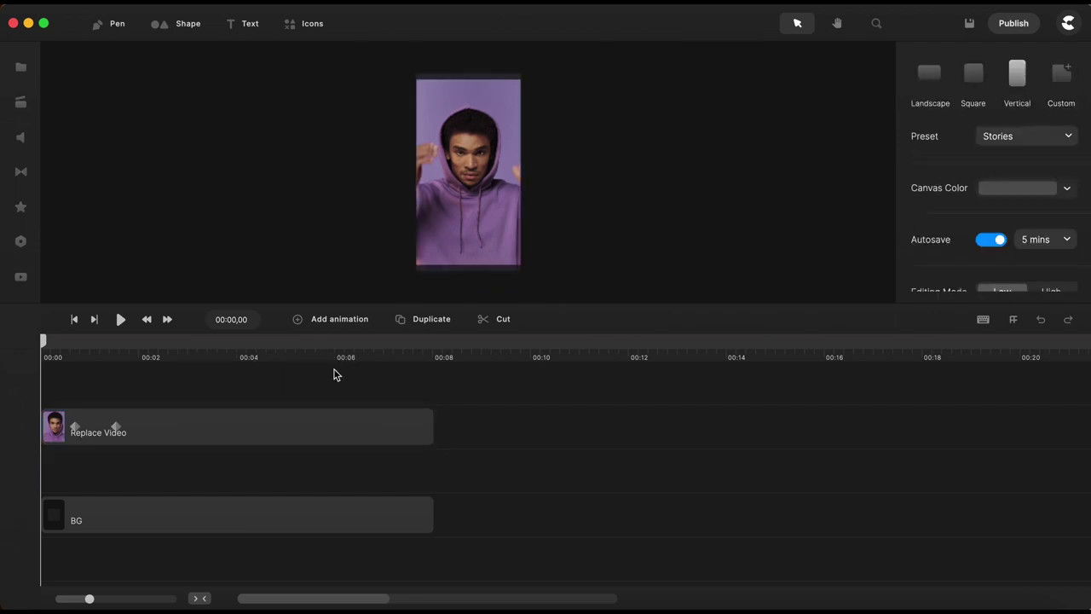
left_click(322, 436)
left_click_drag(46, 342, 75, 348)
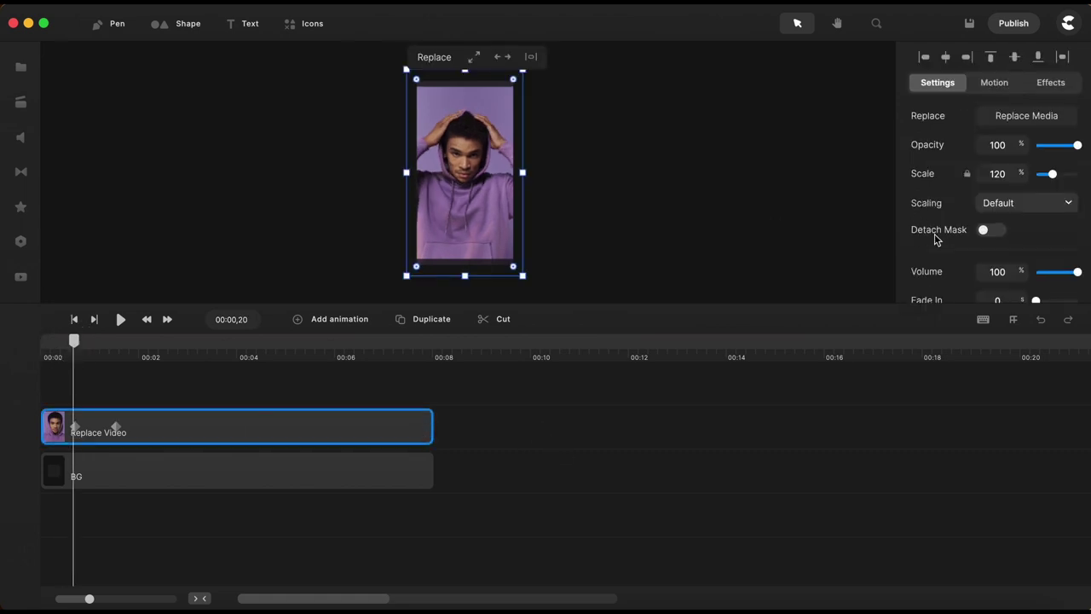
- Turn on Detach Mask for the Replace Video clip
left_click(993, 230)
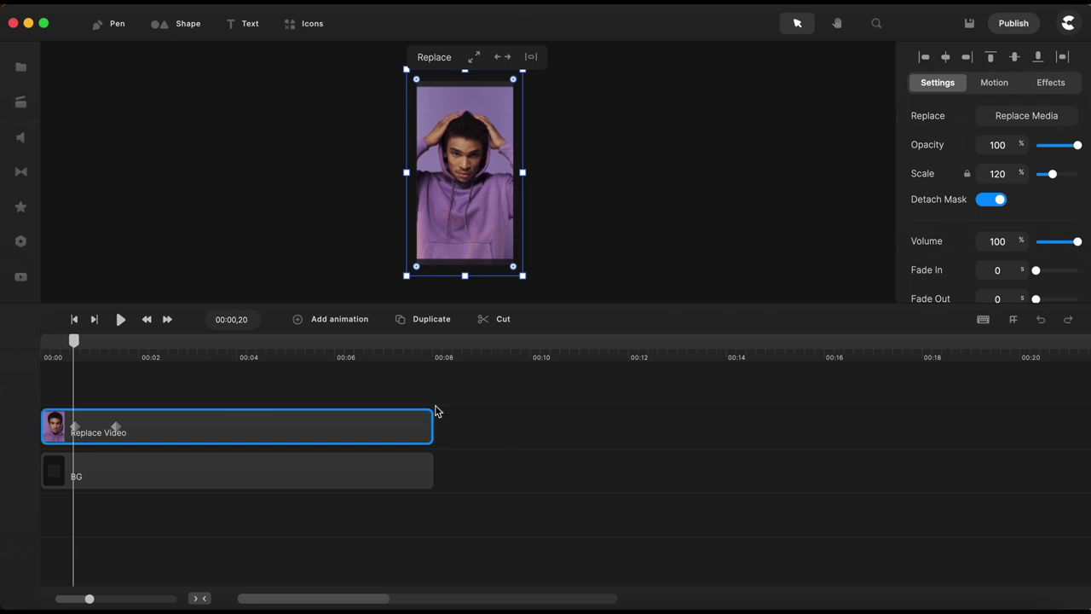
left_click(265, 378)
left_click_drag(451, 302, 454, 447)
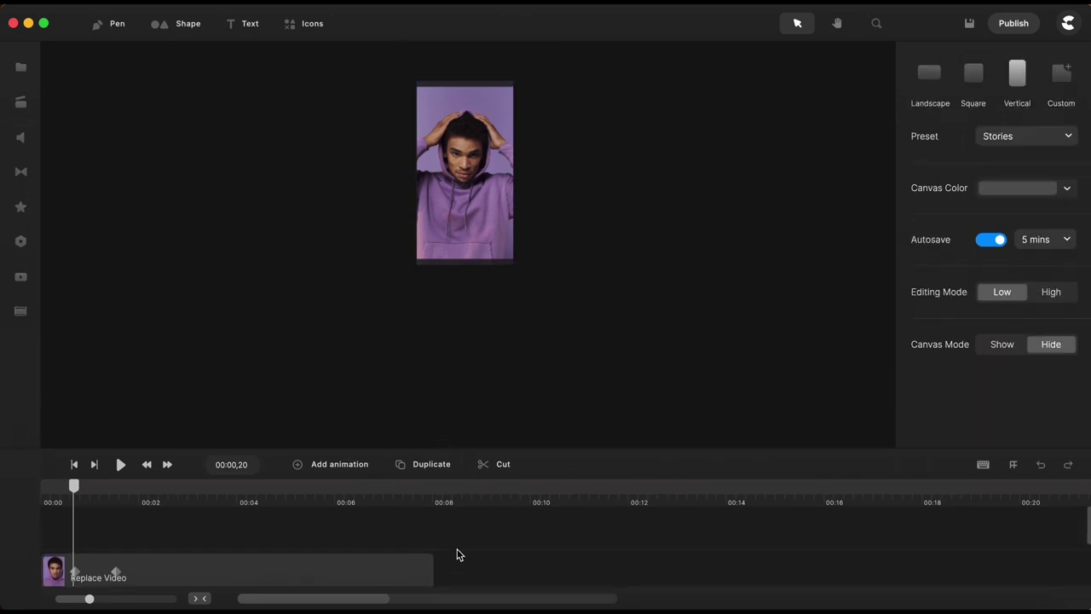
scroll(457, 555, "down", 2)
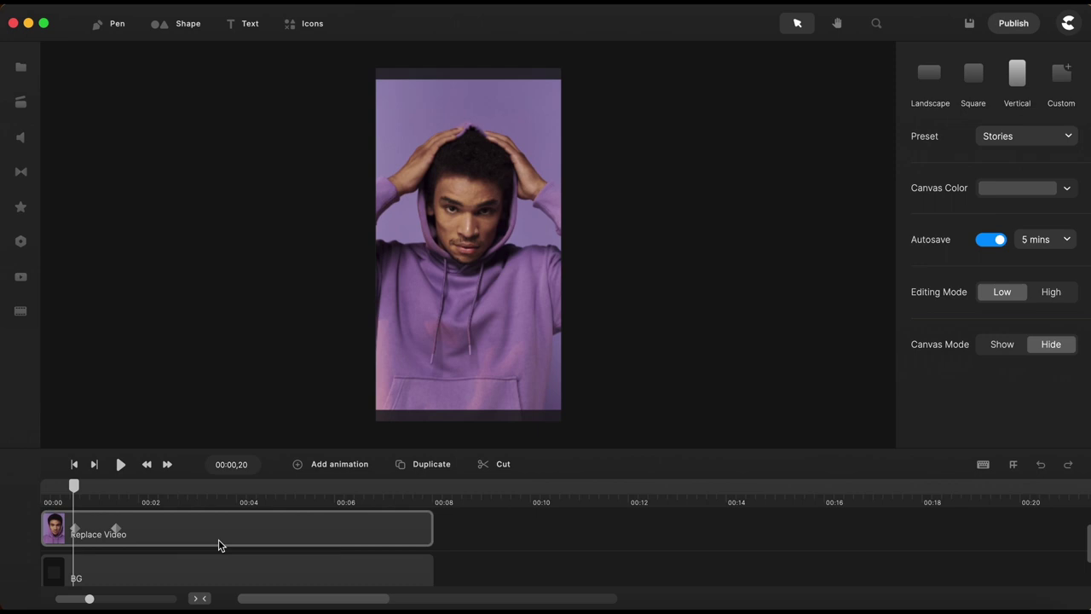
left_click(74, 465)
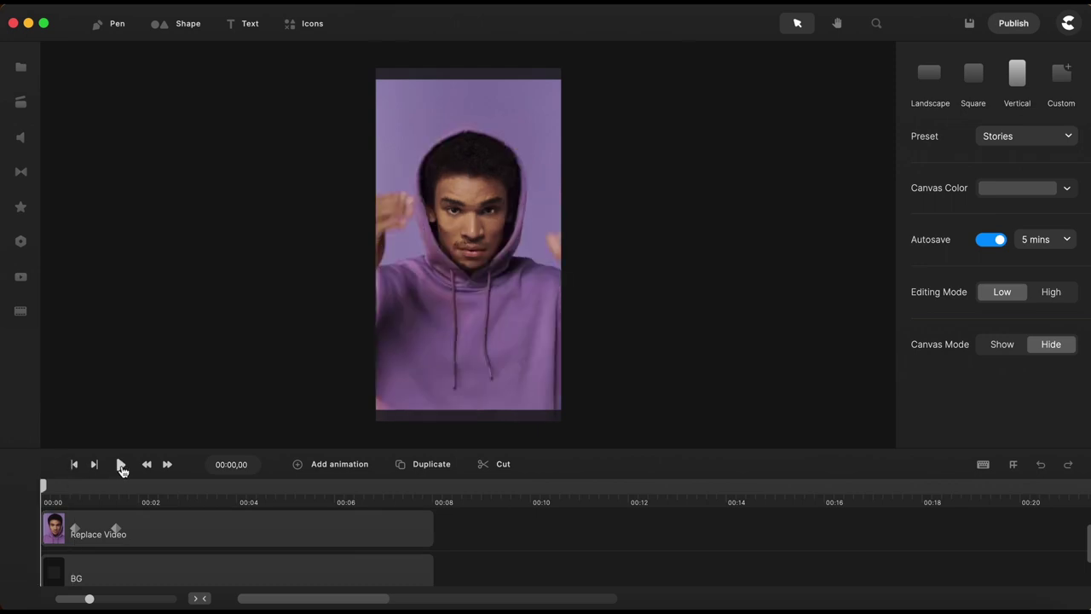
left_click(120, 464)
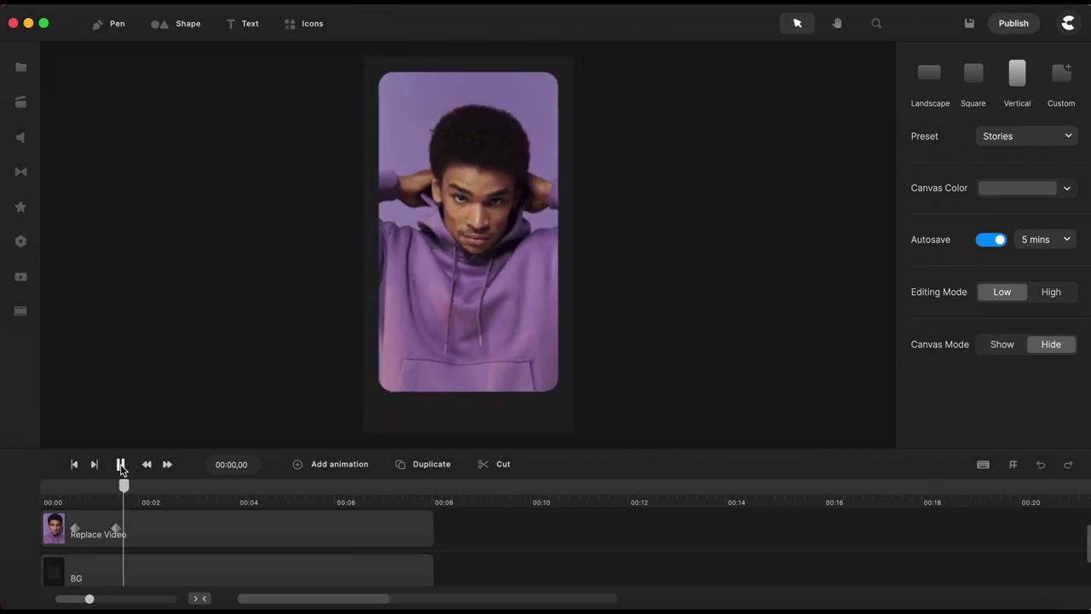
left_click(120, 465)
left_click(240, 533)
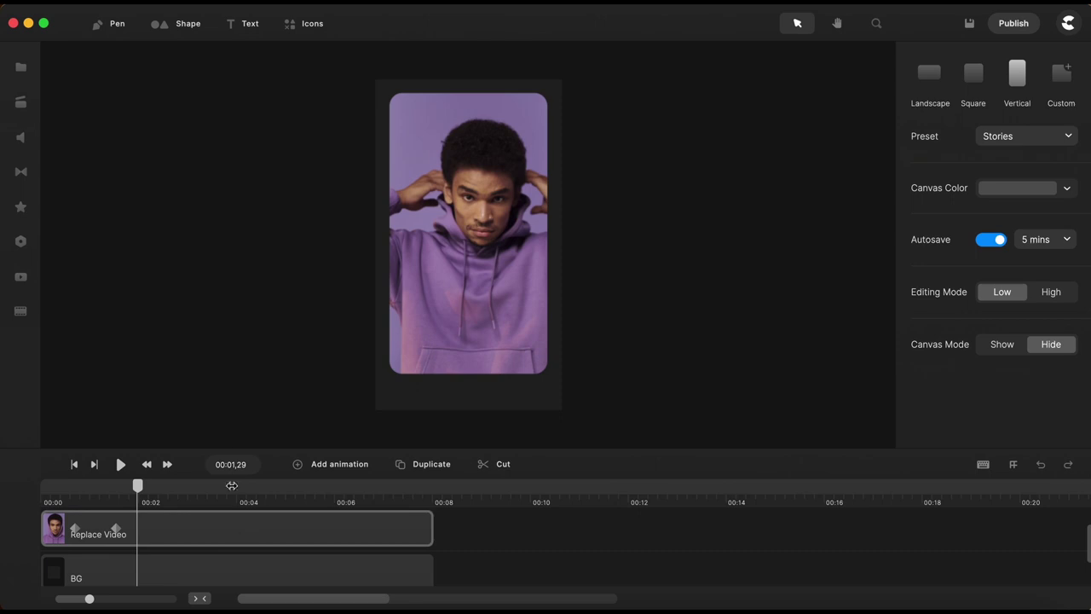
left_click(215, 188)
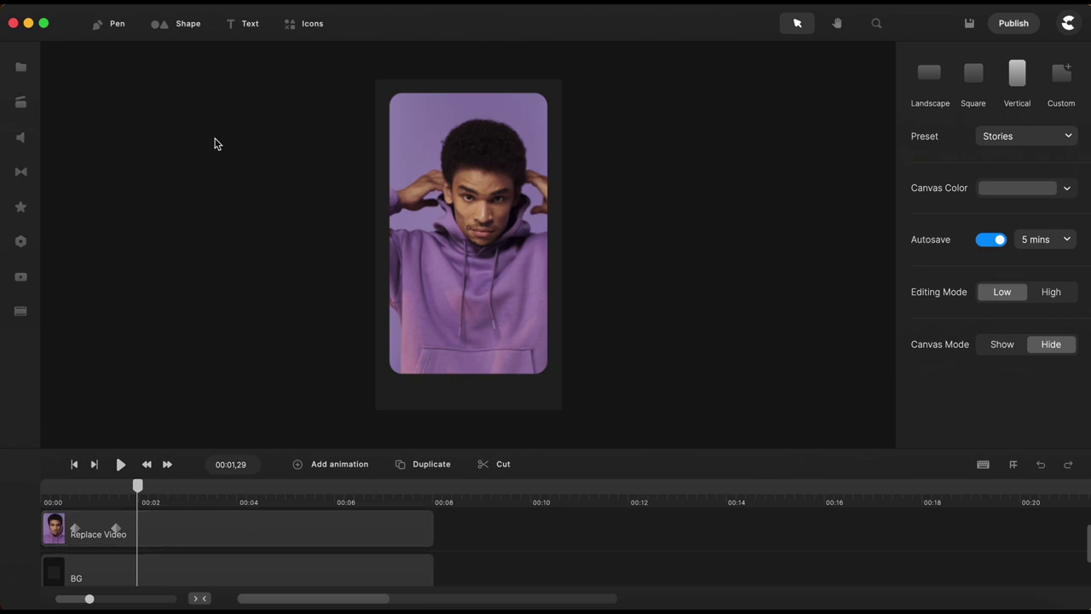
- Add a text layer reading NEW / VIDEOS / ON MY / CHANNEL on four lines
left_click(242, 26)
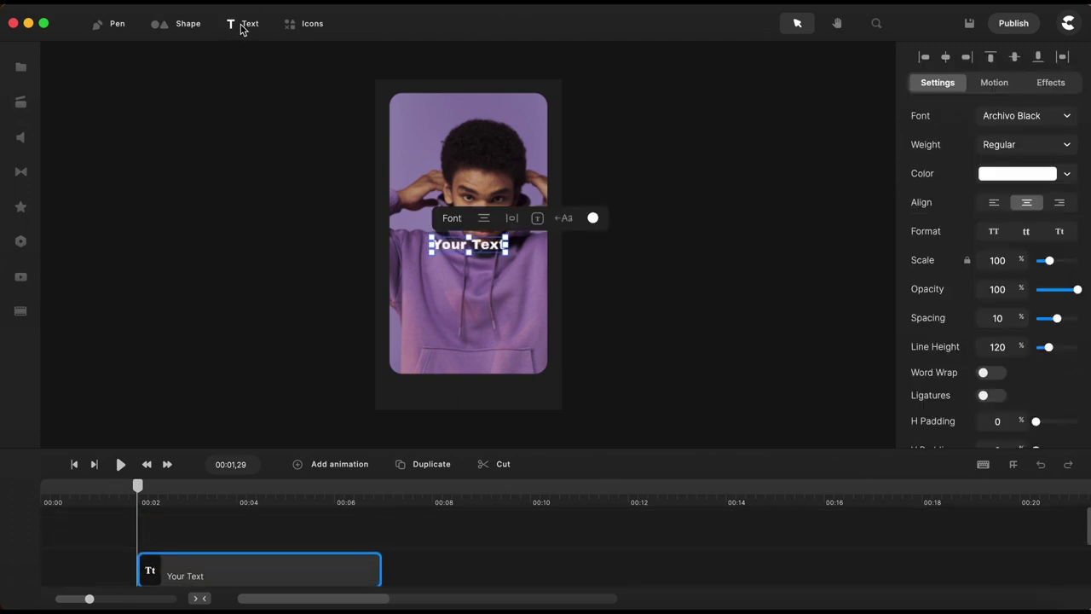
double_click(477, 245)
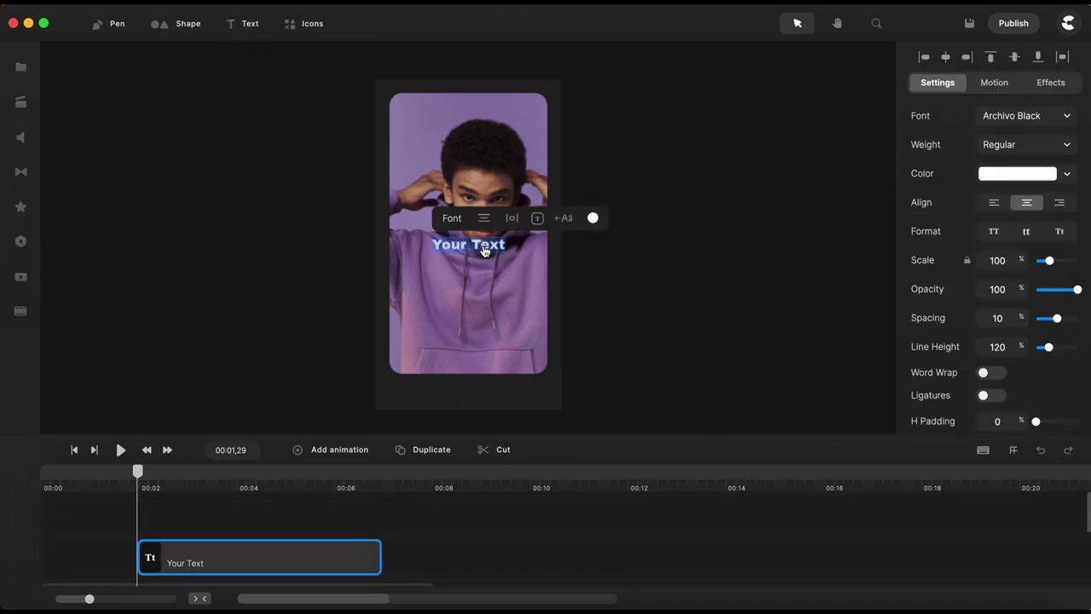
type("NEW")
key("Return")
type("VIDEOS")
key("Return")
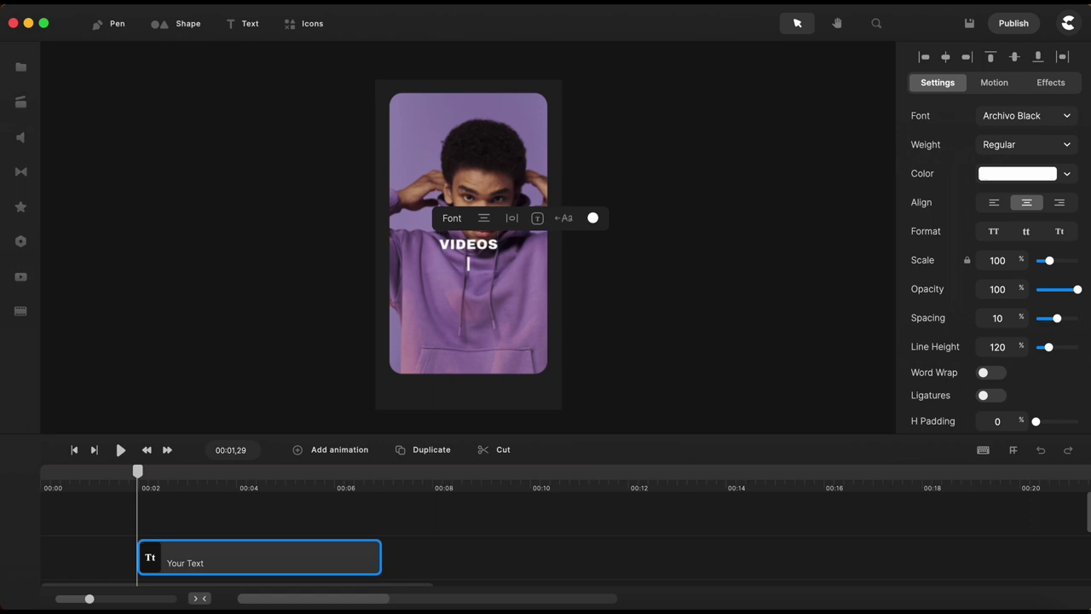
type("ON MY")
key("Return")
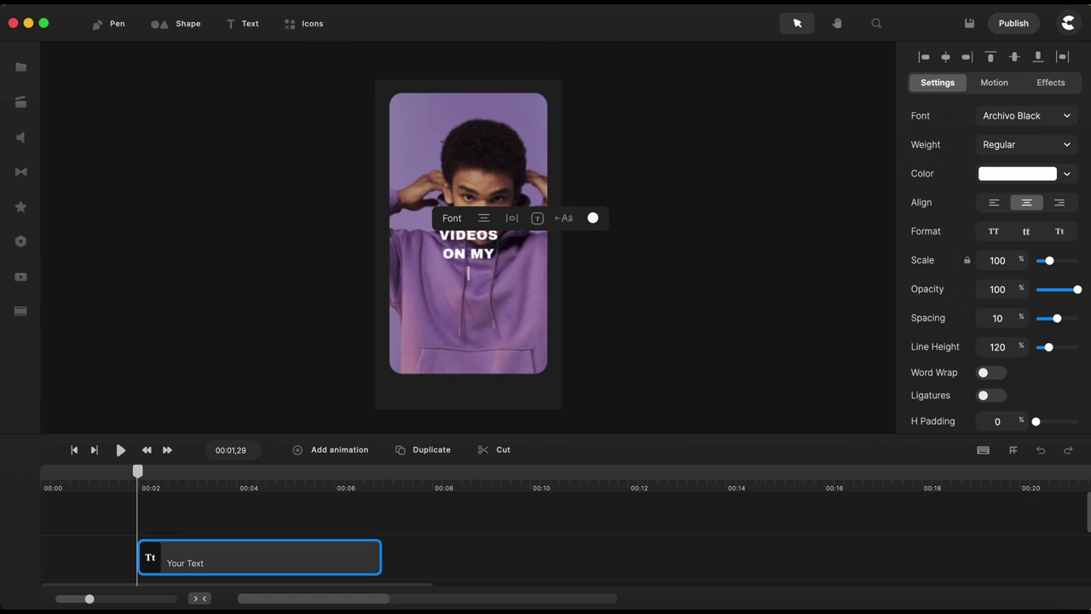
type("CHANNEL")
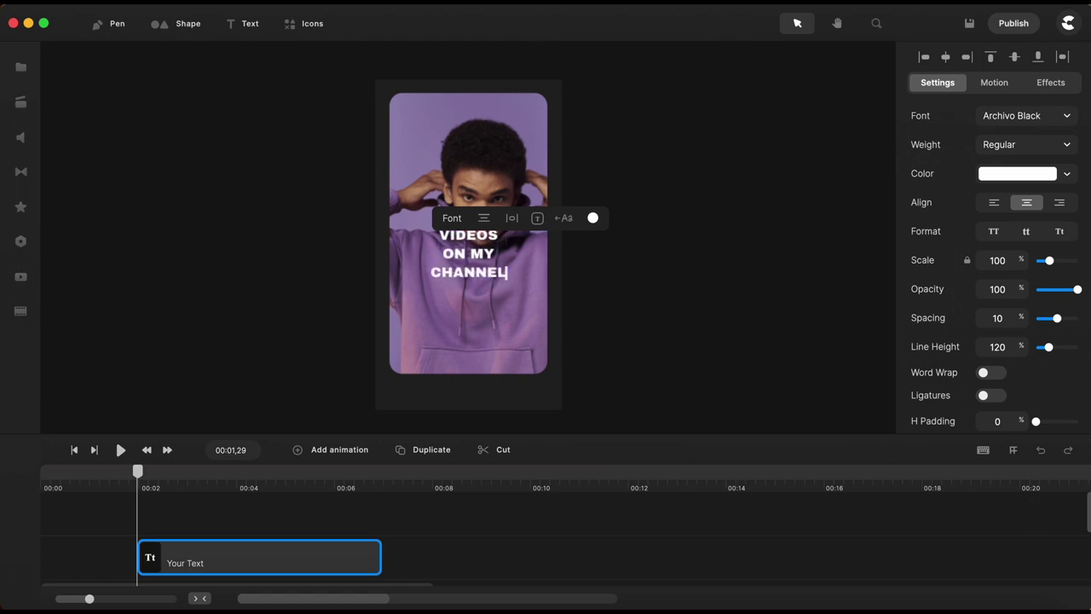
- Enable word wrap, tighten the line height to 83%, and scale the text to 163%
left_click(537, 219)
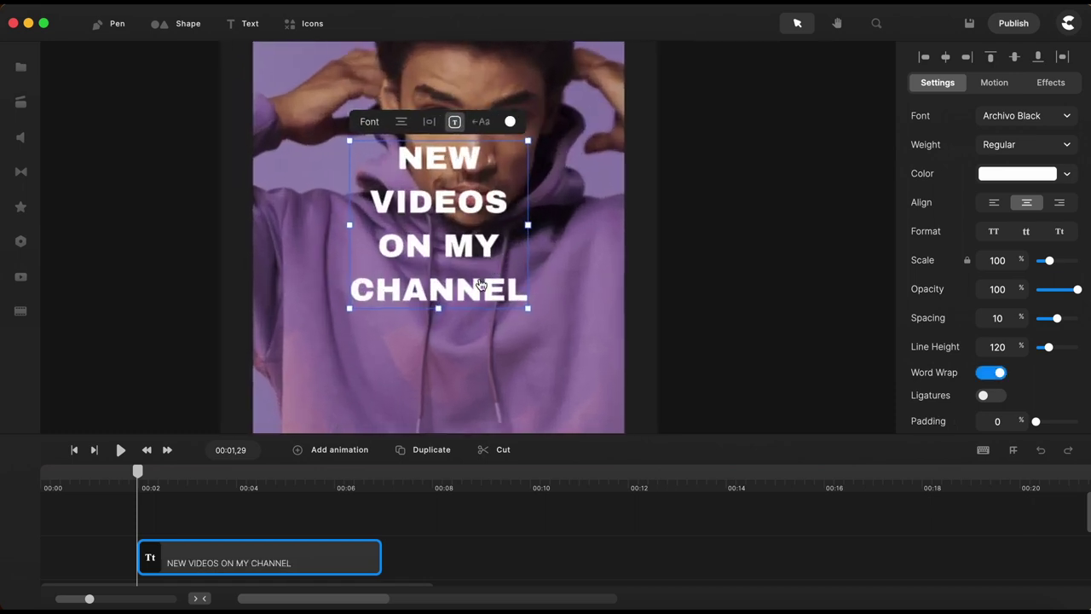
left_click_drag(440, 309, 441, 267)
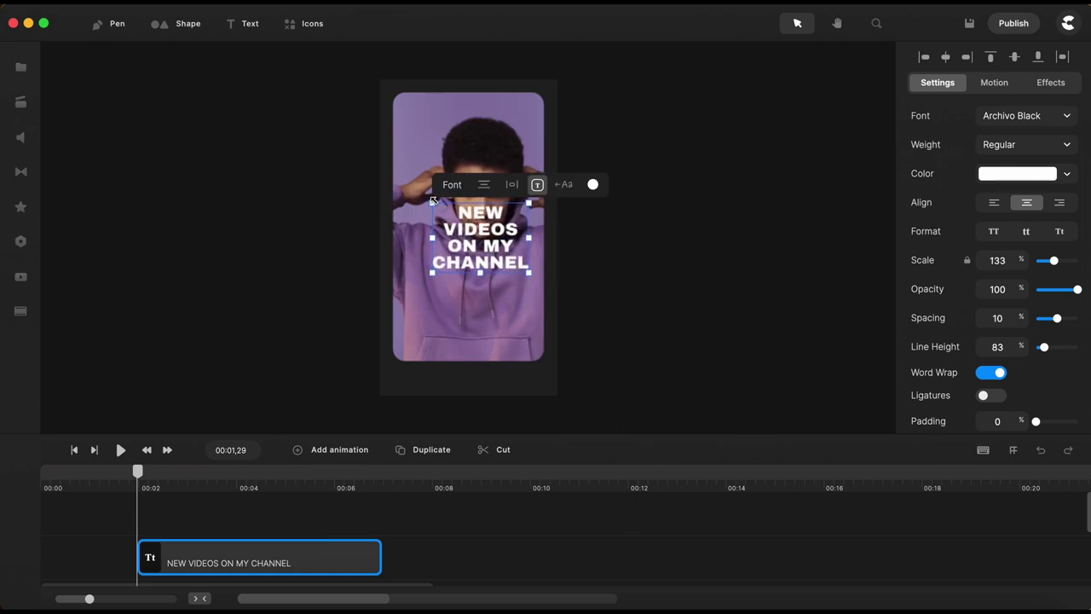
left_click_drag(433, 203, 404, 174)
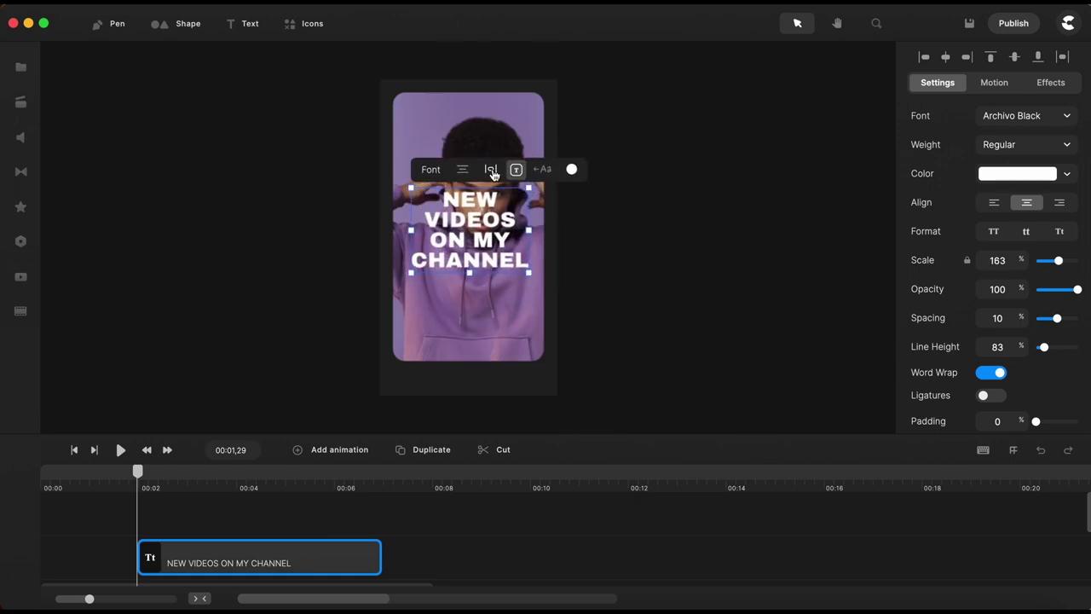
- Duplicate the NEW VIDEOS ON MY CHANNEL text clip and enlarge the timeline to show every track
left_click(390, 508)
left_click(298, 556)
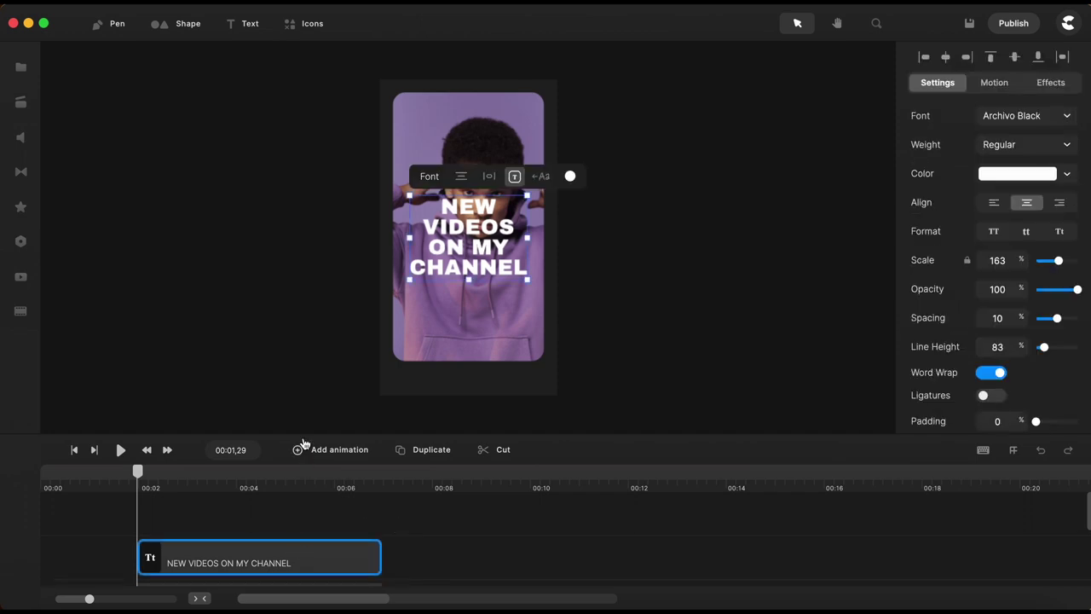
left_click_drag(299, 431, 297, 295)
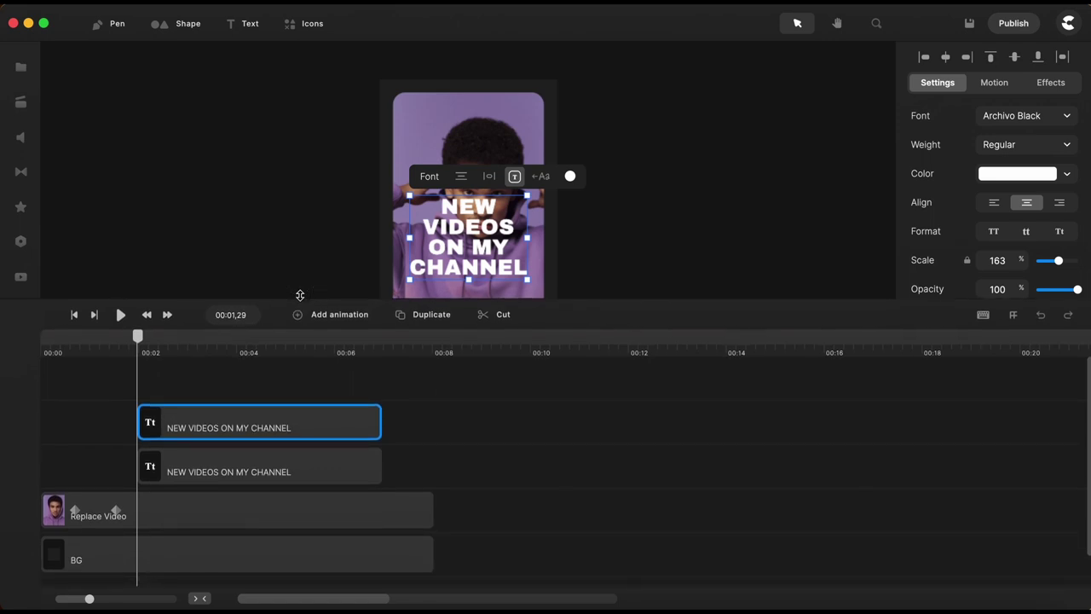
- Move the top text copy to start near 00:03, with the playhead at 3 seconds
left_click_drag(277, 425, 345, 424)
left_click(190, 345)
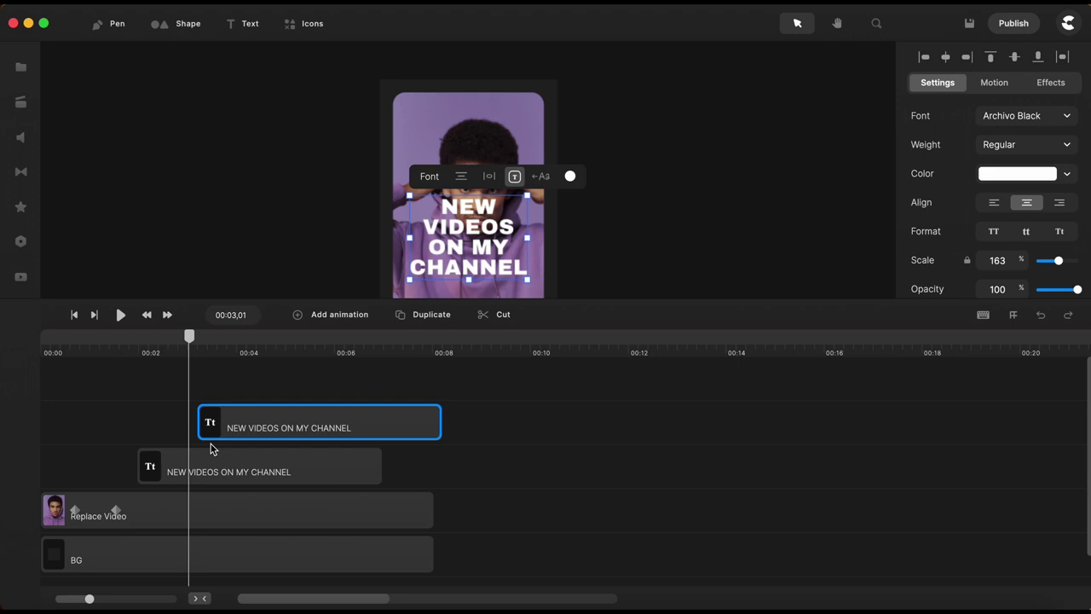
left_click(237, 476)
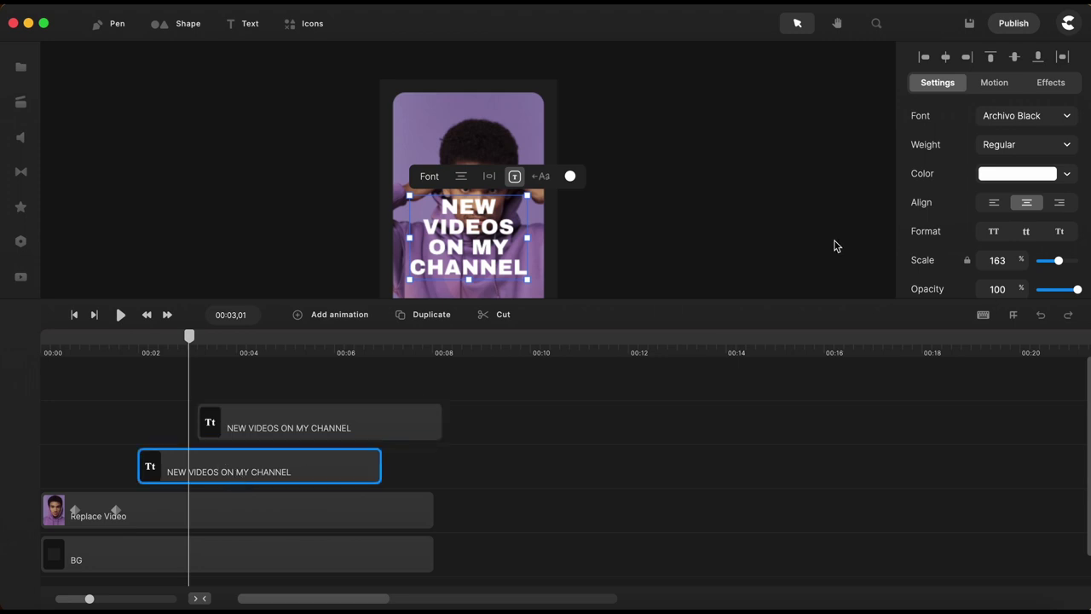
- Give the lower text copy a white (ffffff) border 5 px wide
left_click(1064, 175)
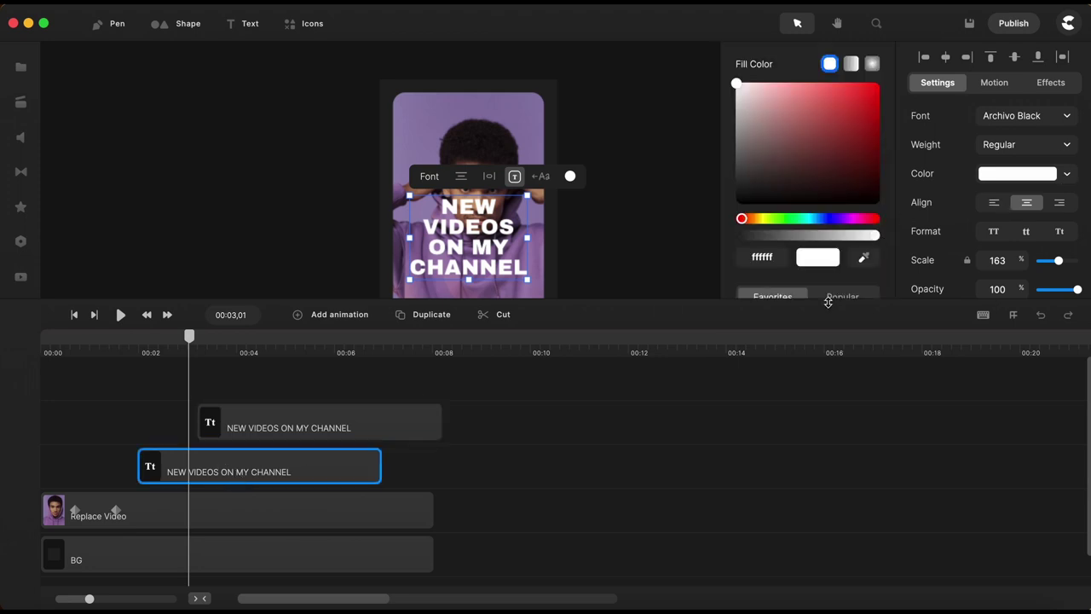
left_click_drag(825, 300, 826, 413)
scroll(989, 270, "down", 6)
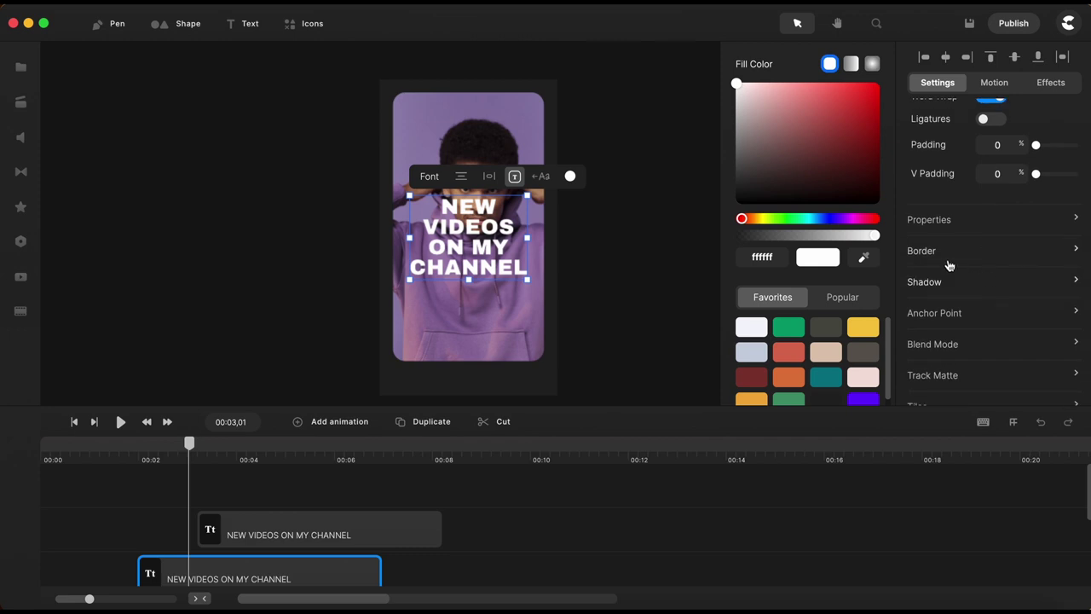
left_click(946, 258)
left_click(869, 162)
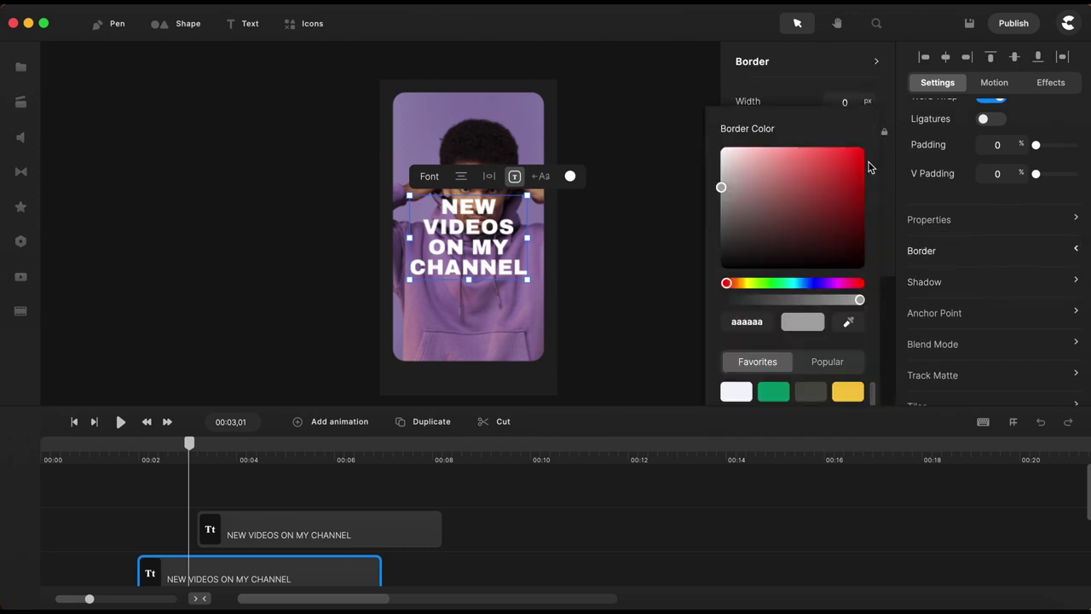
left_click_drag(784, 182, 716, 149)
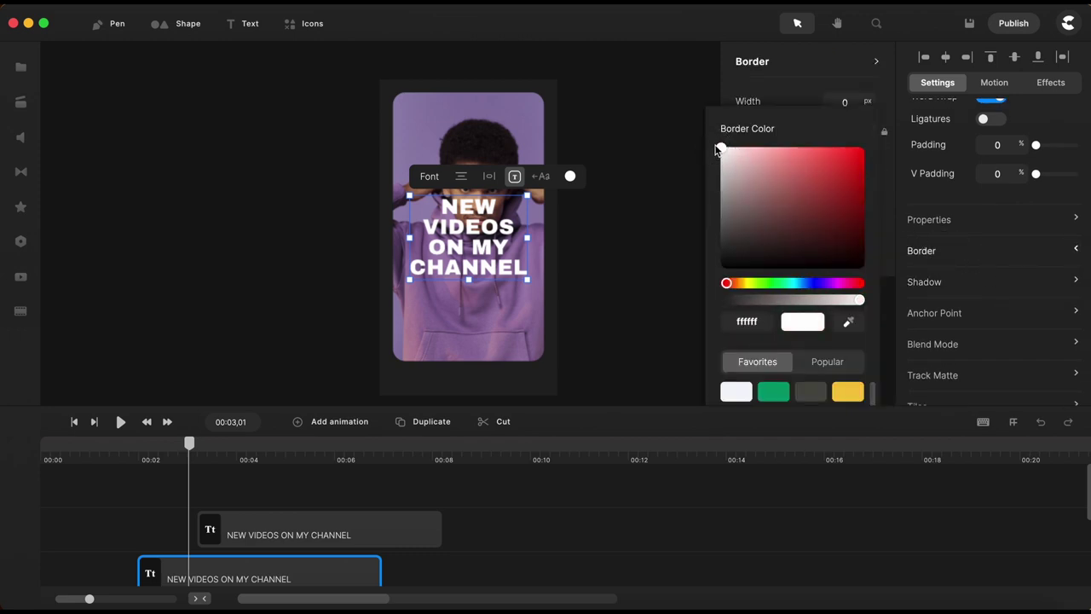
left_click(853, 102)
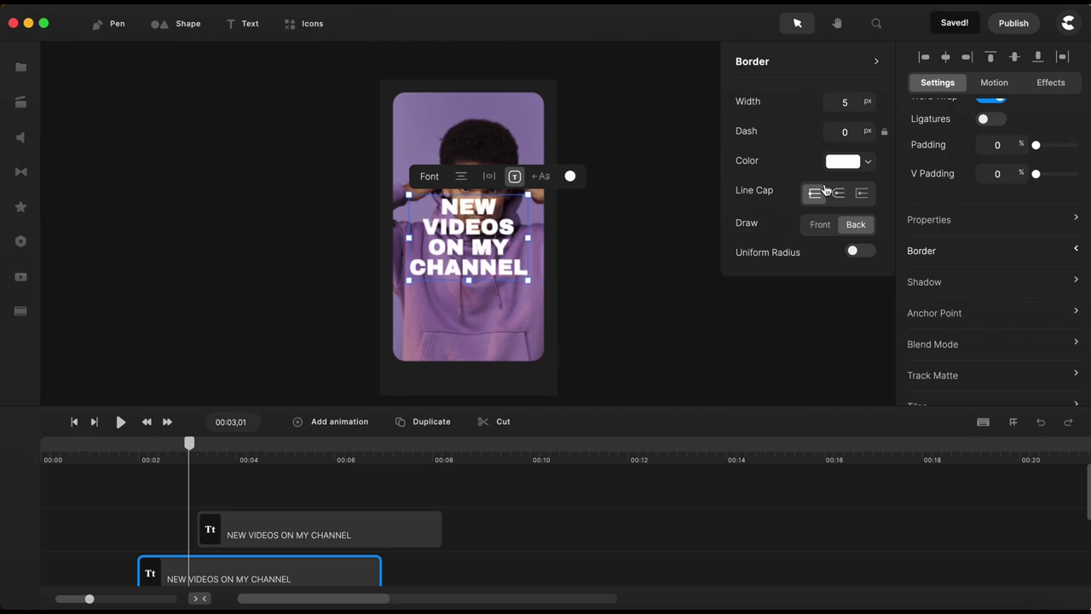
- Drop the lower copy's fill opacity to zero so only its white outline remains
left_click(876, 62)
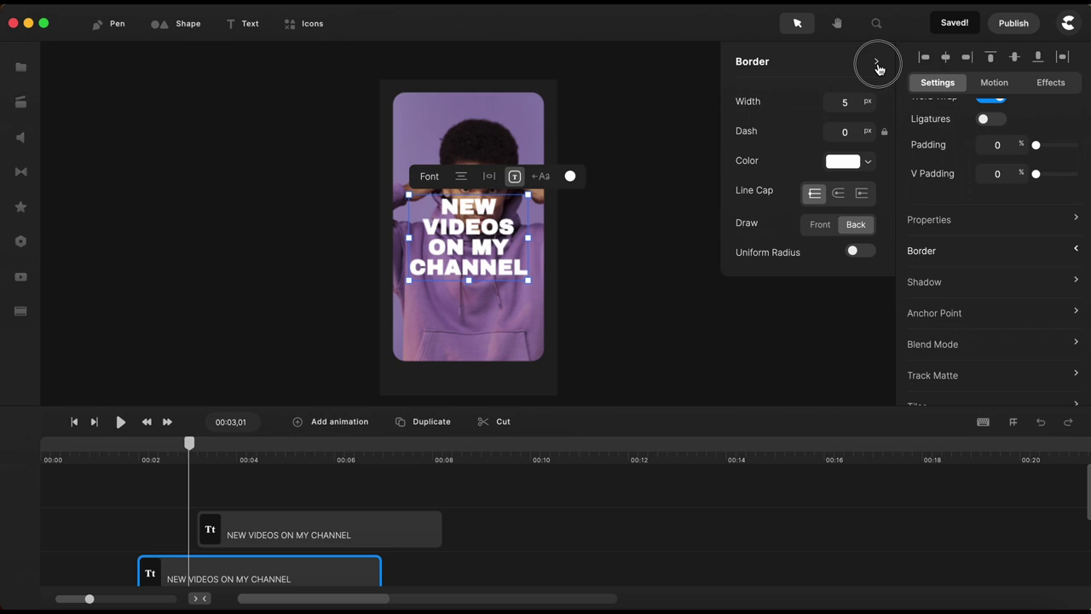
scroll(937, 223, "up", 6)
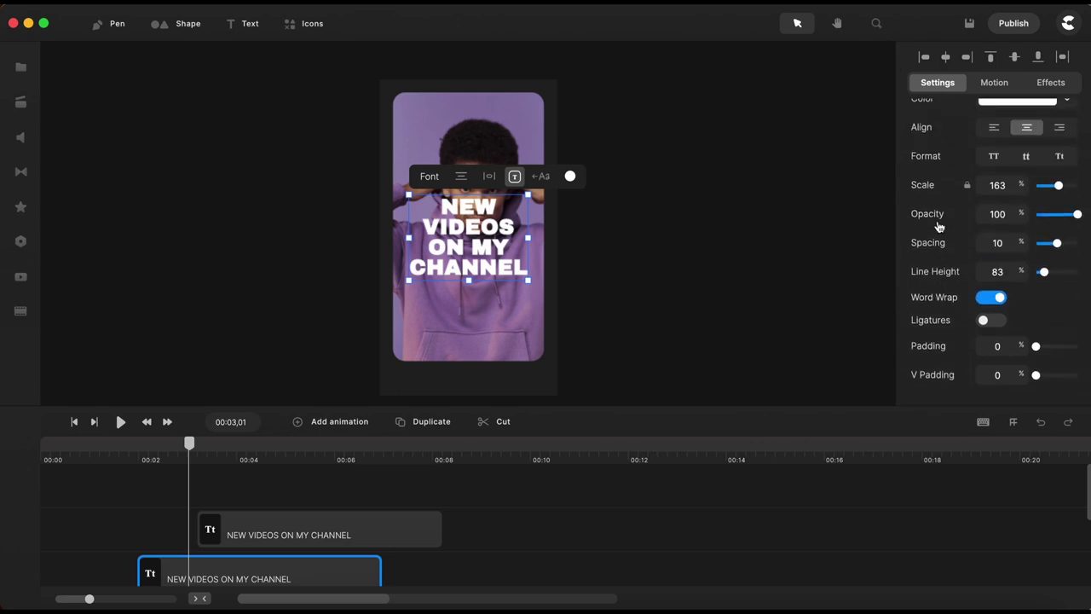
left_click(1070, 175)
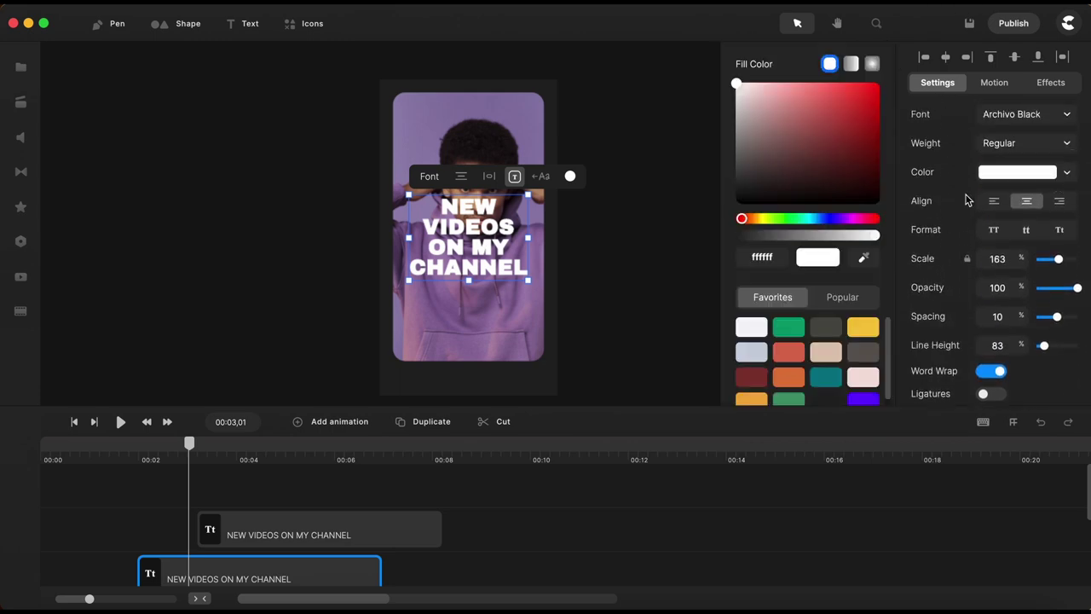
left_click_drag(877, 238, 742, 236)
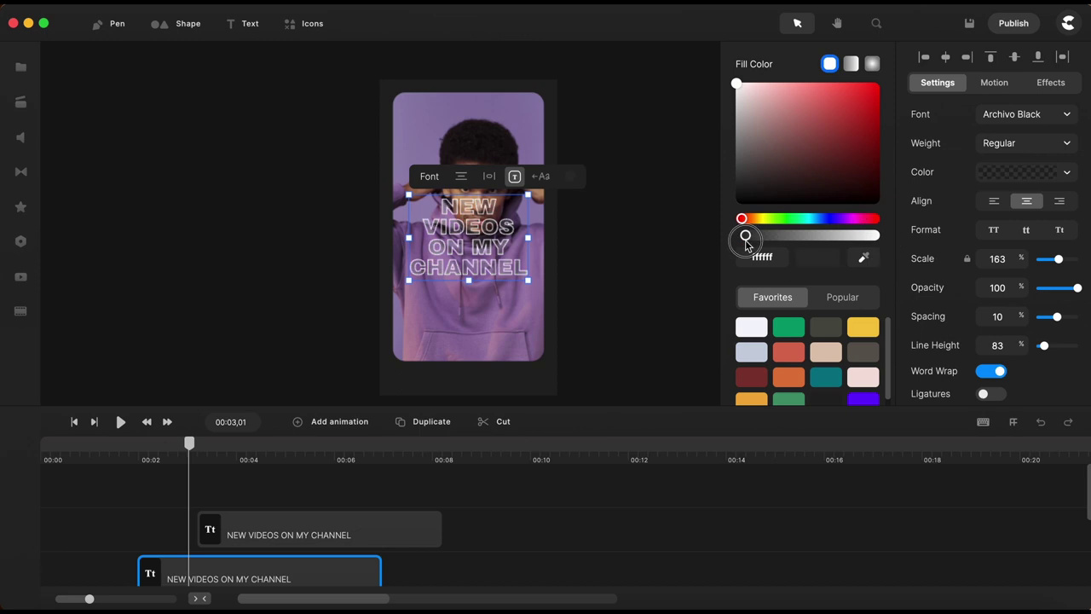
left_click(536, 546)
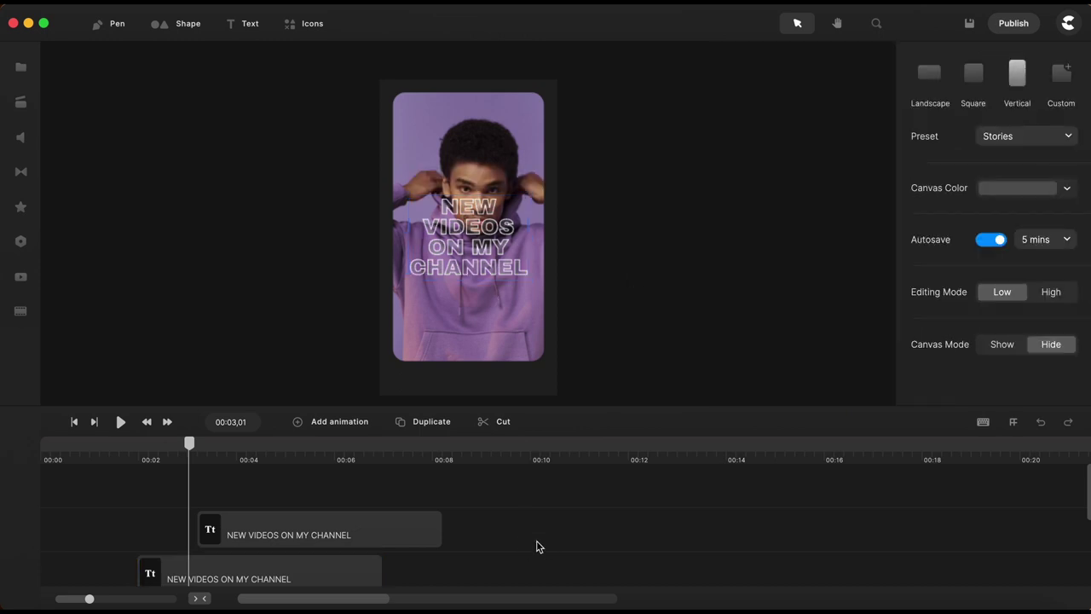
scroll(497, 285, "up", 5)
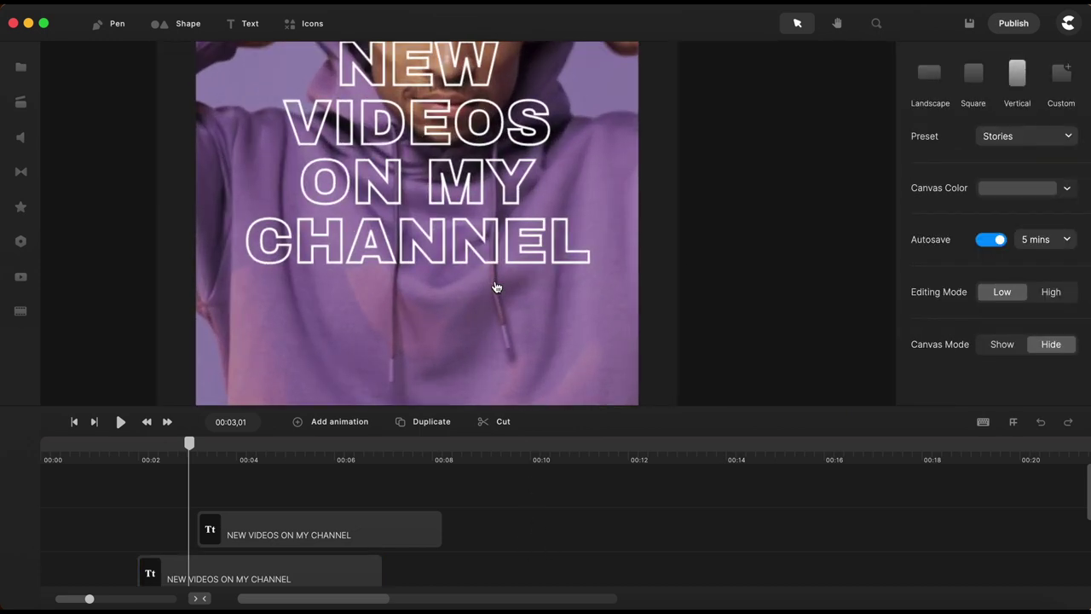
scroll(497, 286, "down", 5)
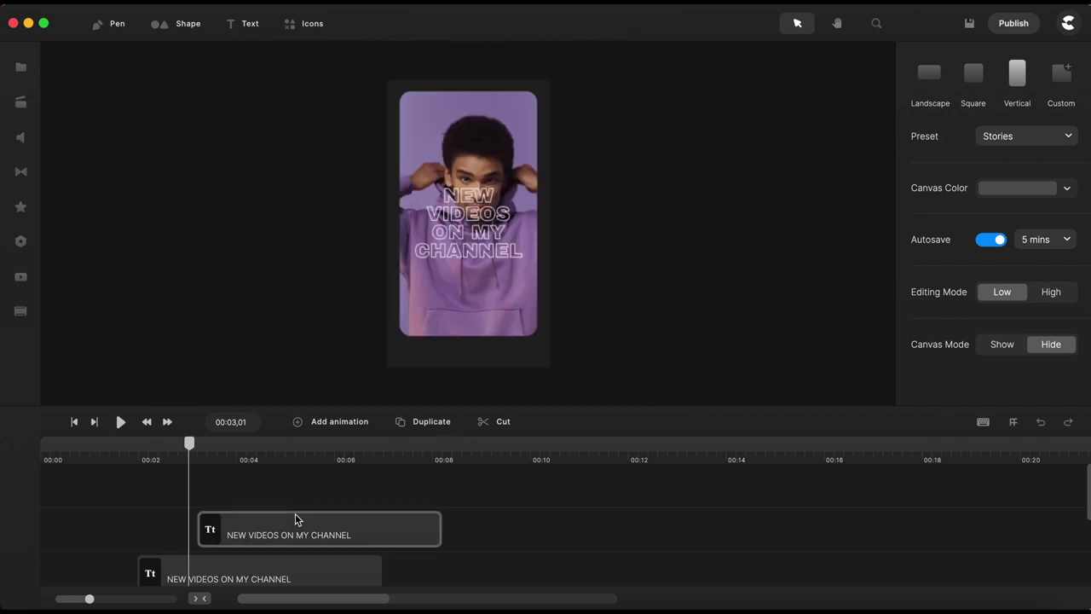
- Shift the outlined text clip so it starts near 3 seconds
left_click_drag(291, 533, 236, 533)
left_click(426, 493)
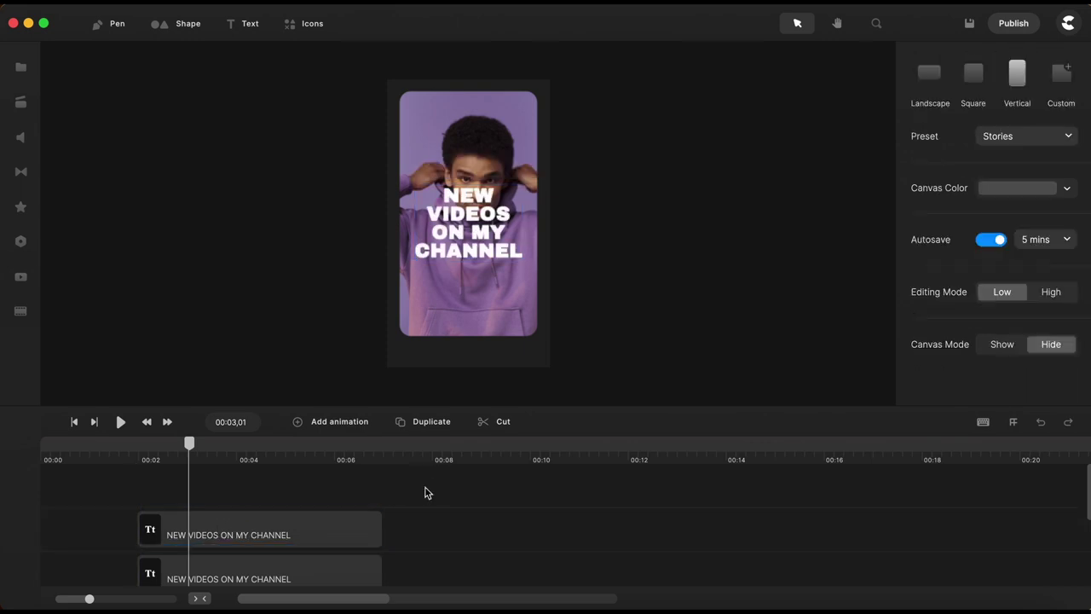
left_click(270, 530)
left_click_drag(264, 543, 326, 484)
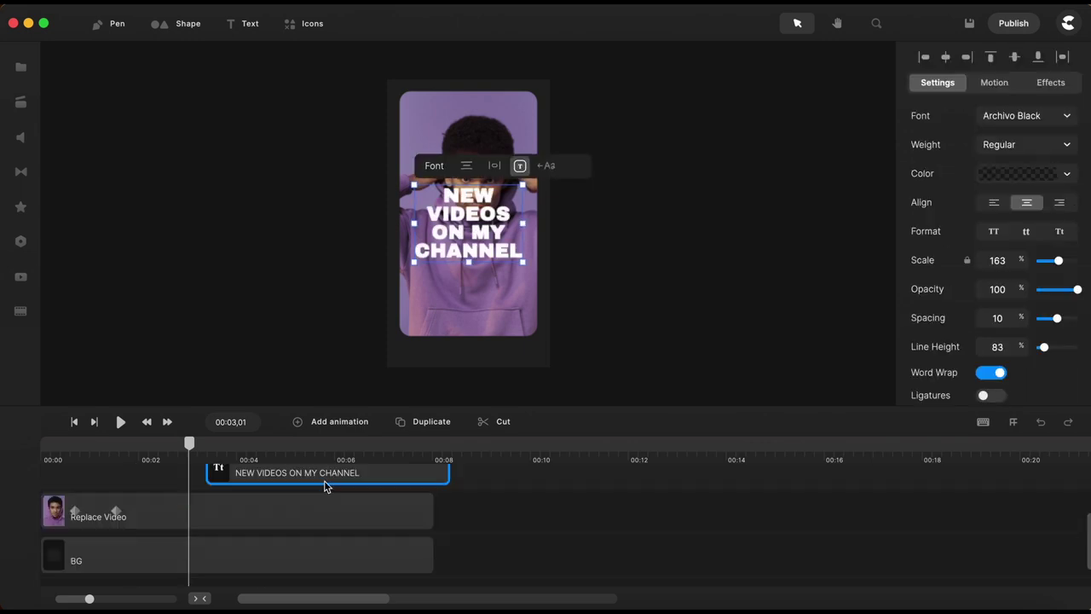
- Give the solid white text a Scale Up in-animation applied letter by letter
left_click(313, 522)
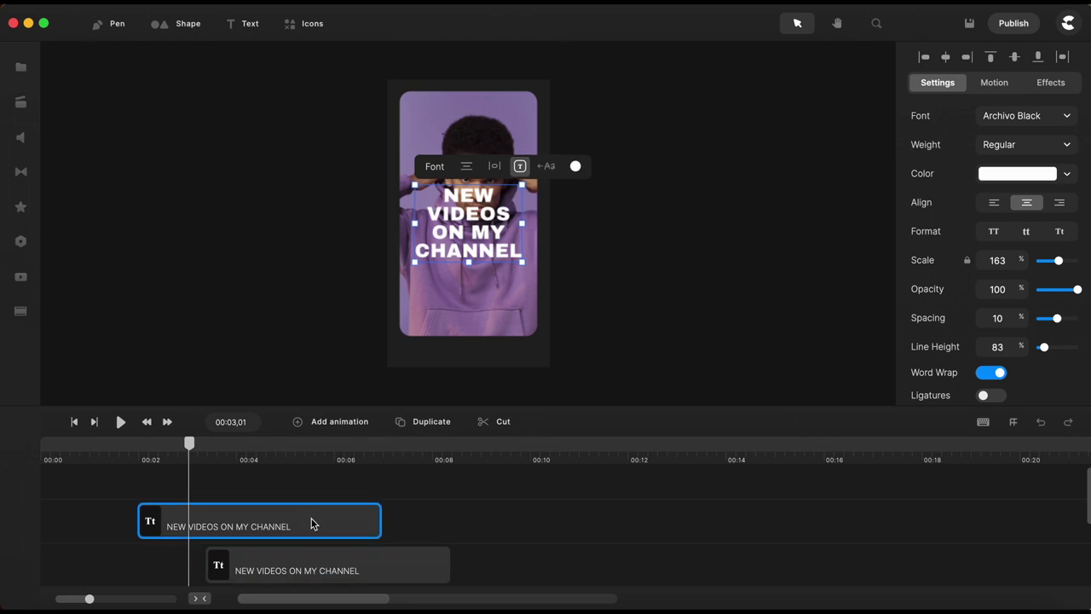
left_click(994, 82)
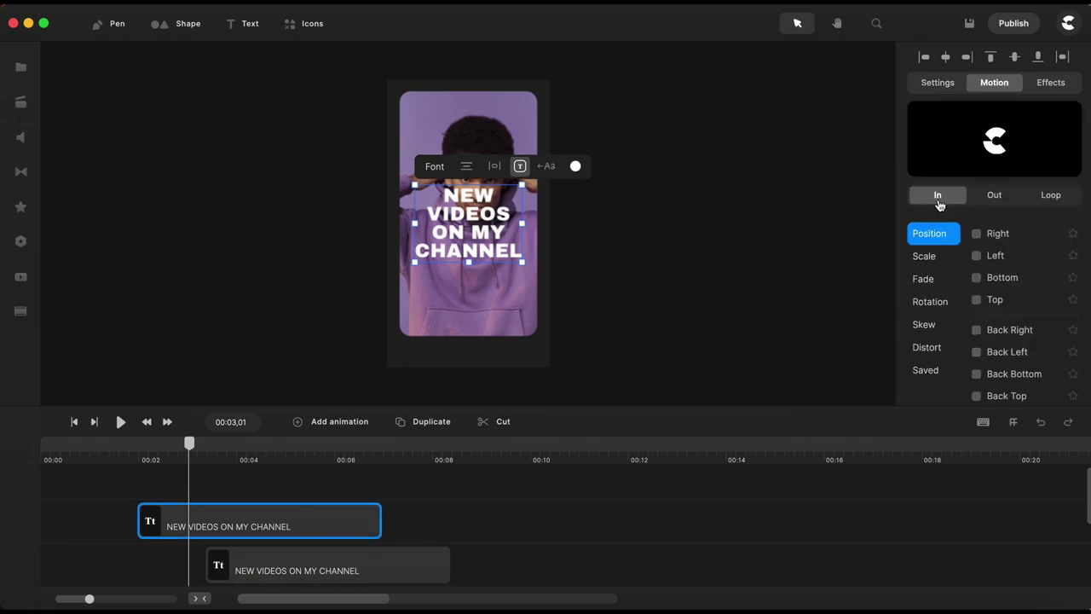
left_click(925, 258)
left_click(977, 234)
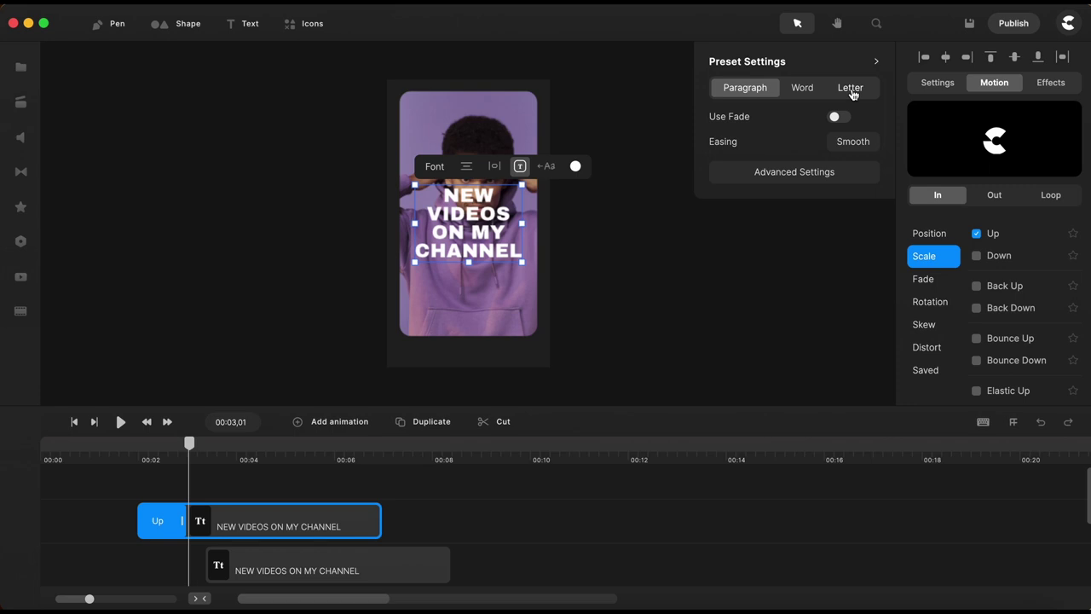
left_click(850, 88)
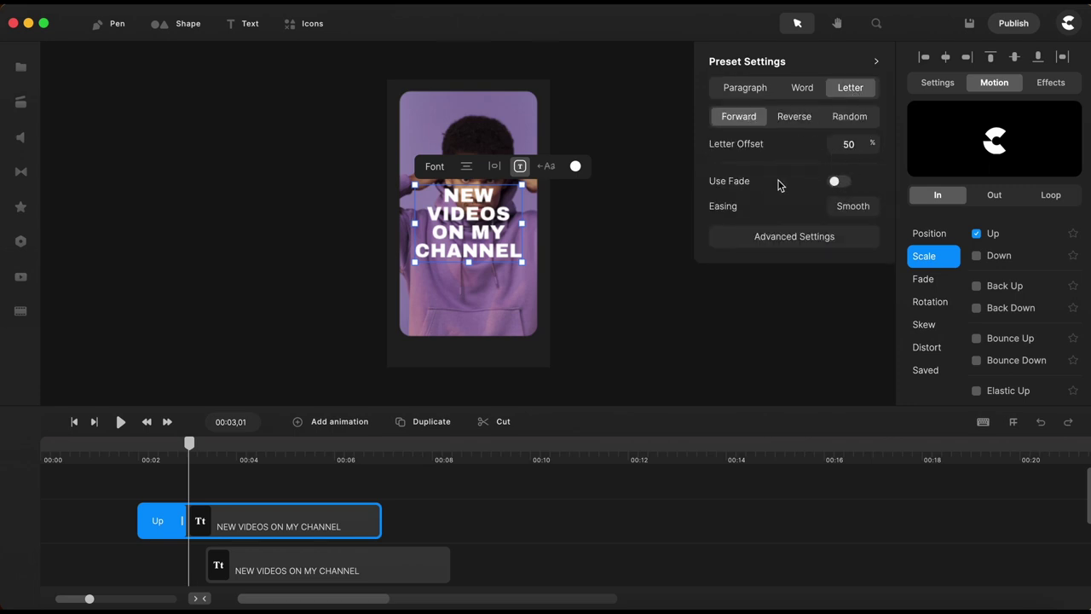
- Preview the text animation's start, then put the white text clip into a group
left_click(632, 308)
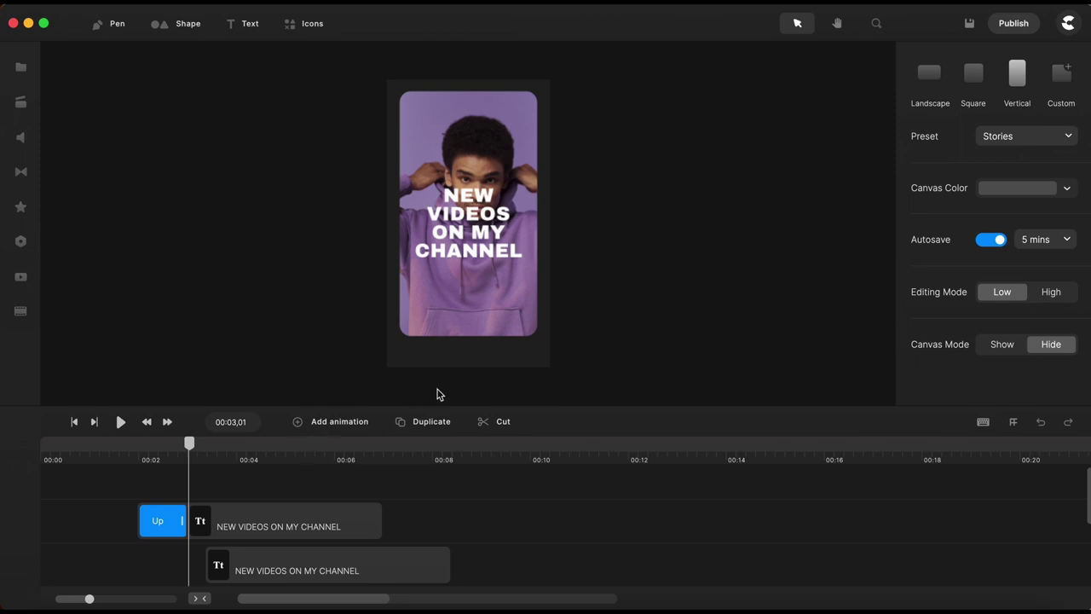
mouse_move(189, 458)
left_mouse_down()
mouse_move(134, 457)
mouse_move(194, 450)
left_mouse_up()
left_click(341, 489)
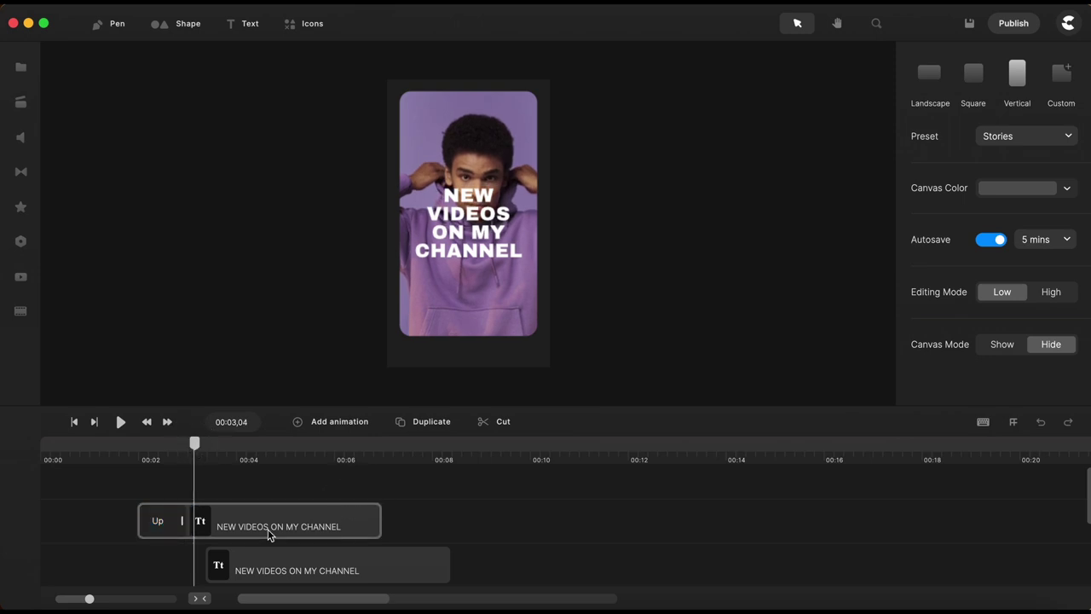
left_click(164, 535)
left_click(246, 529)
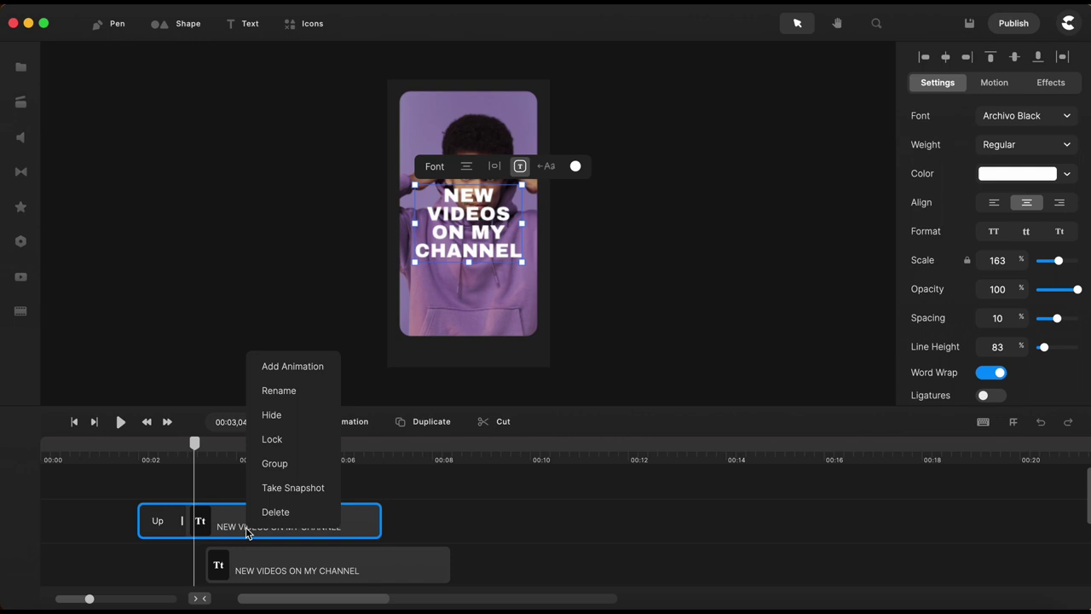
left_click(285, 465)
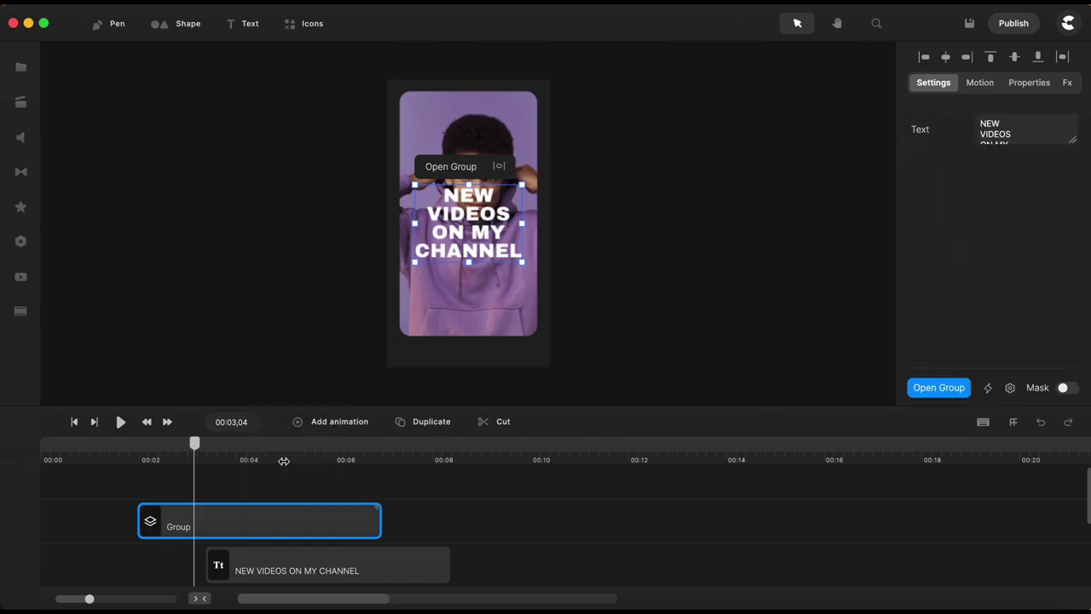
- Rename the new group to 'TEXT Group'
left_click(405, 497)
right_click(300, 516)
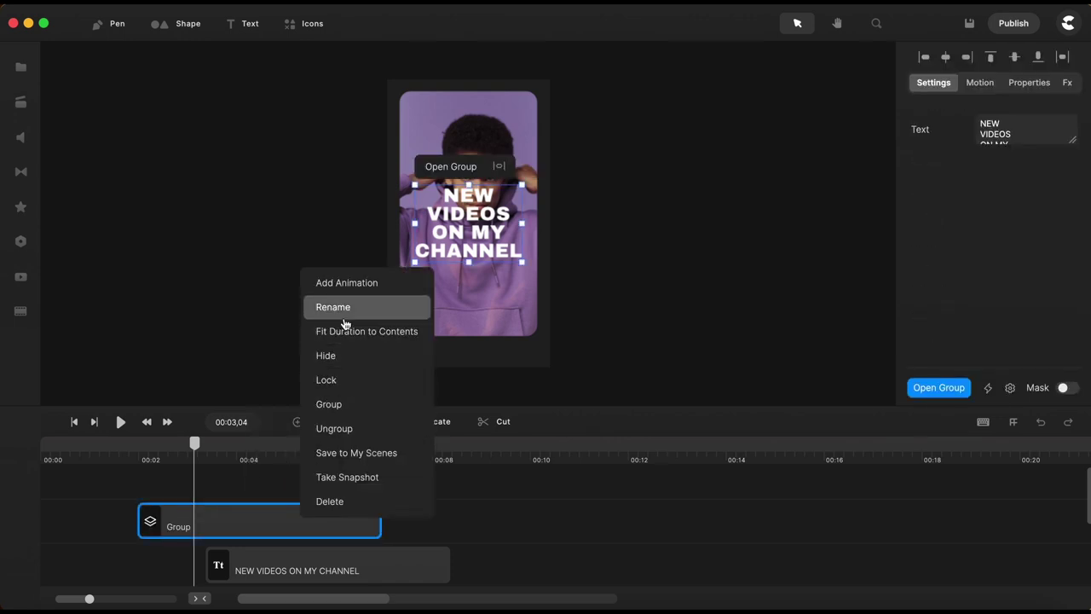
left_click(348, 313)
left_click(153, 518)
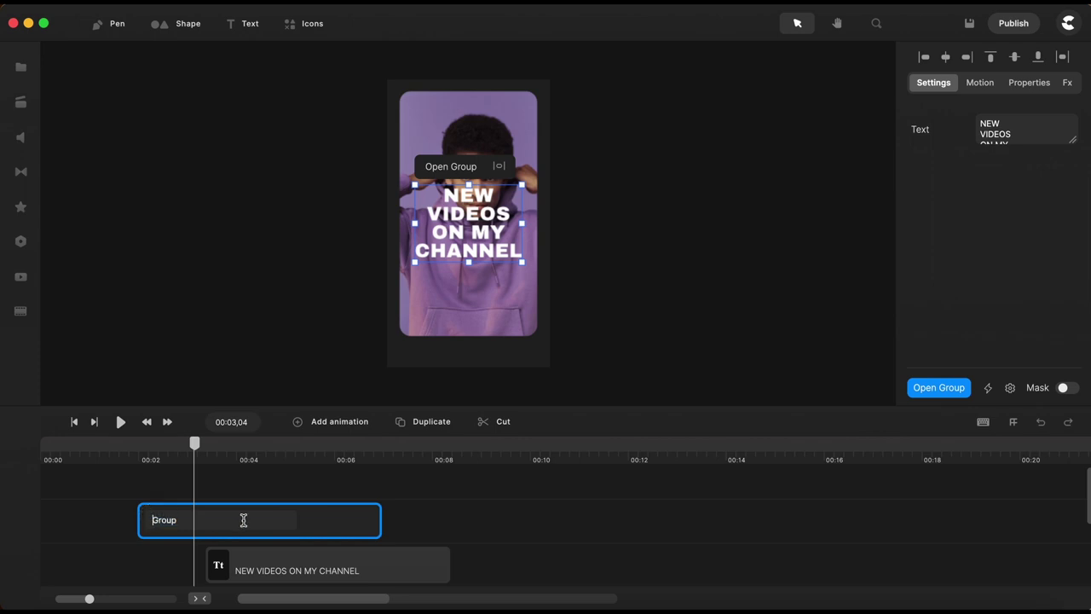
type("TEXT")
key("Return")
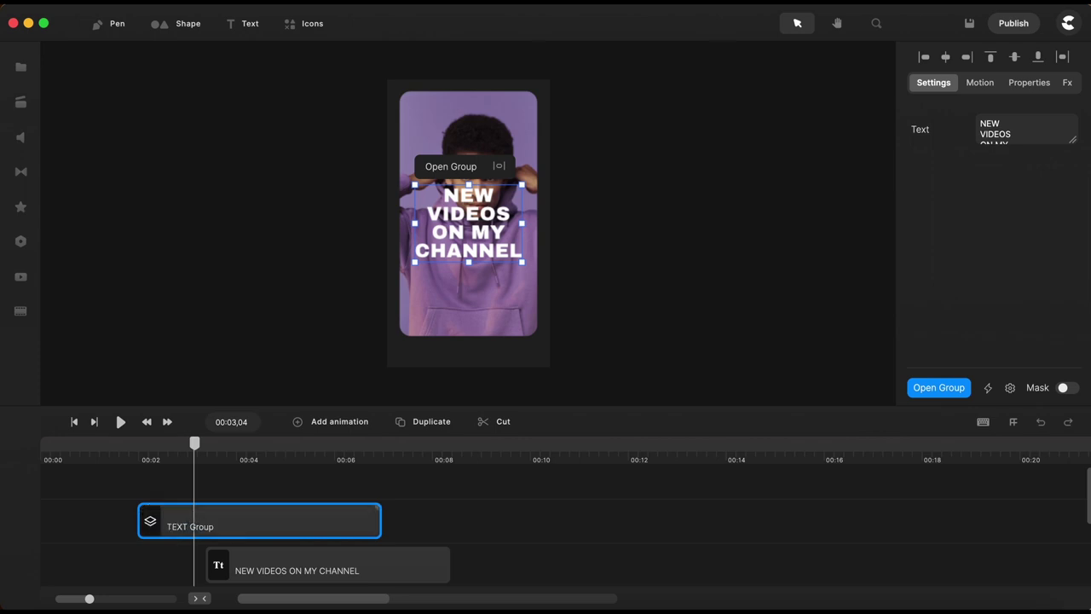
- Add a rectangle shape at about 2 seconds and rotate it into a steep diagonal
left_click(443, 518)
left_click(429, 511)
left_click(141, 443)
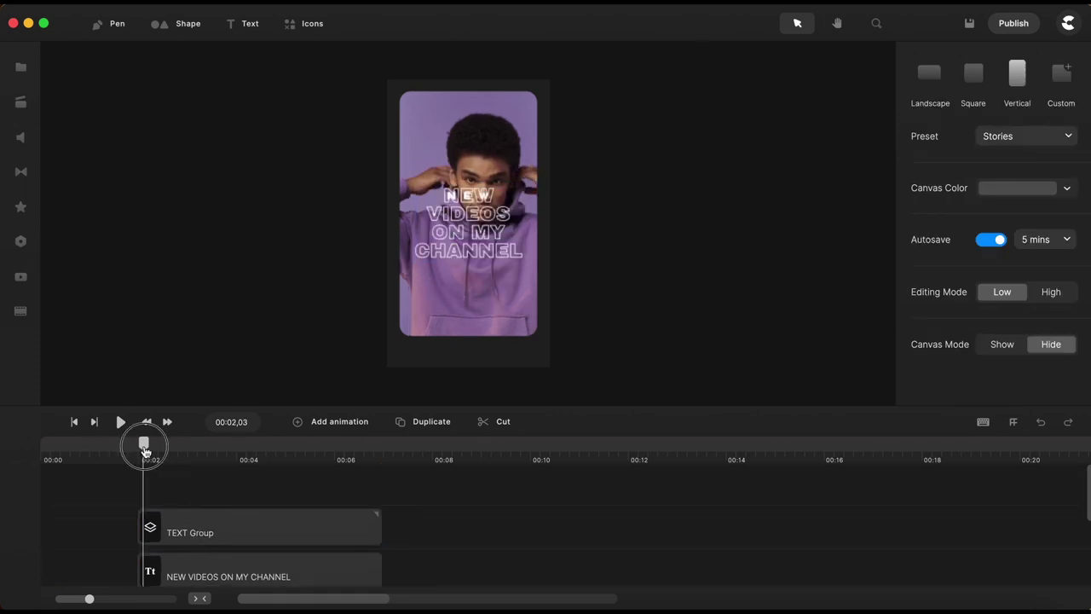
left_click(179, 26)
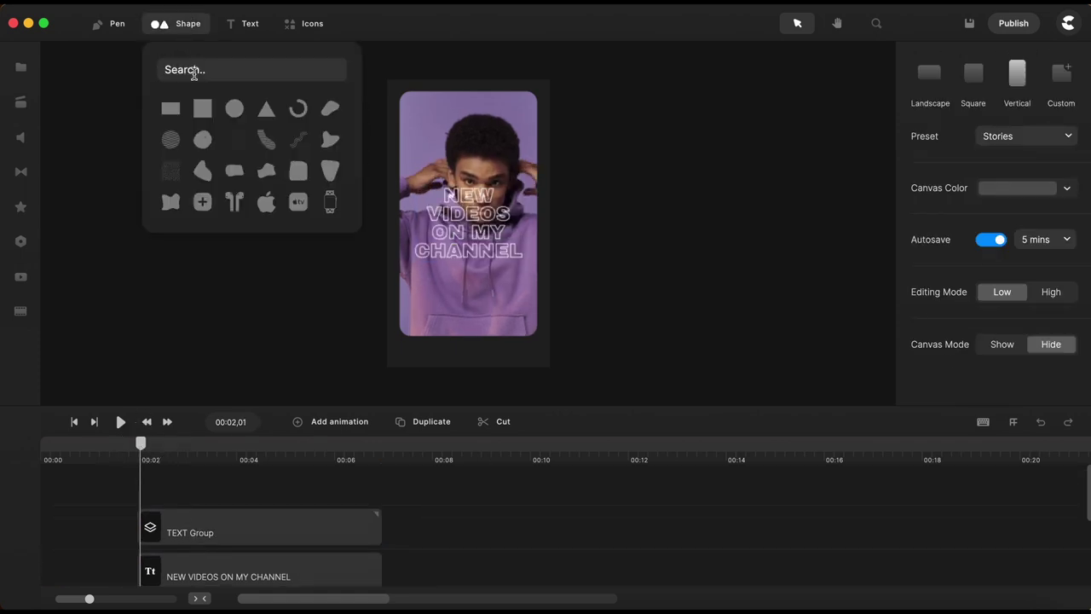
left_click(171, 108)
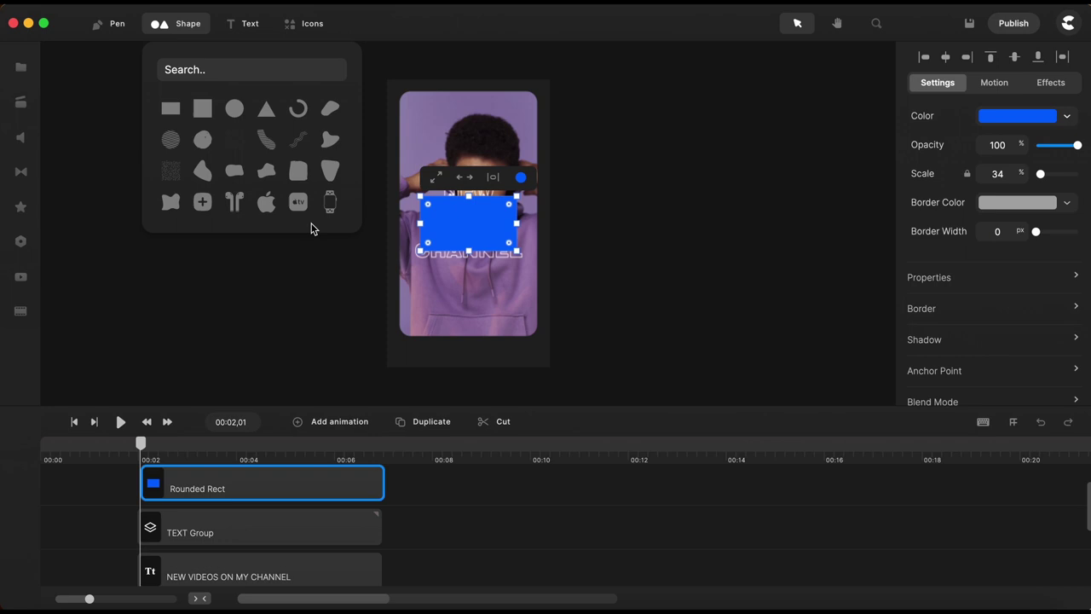
left_click_drag(503, 236, 514, 80)
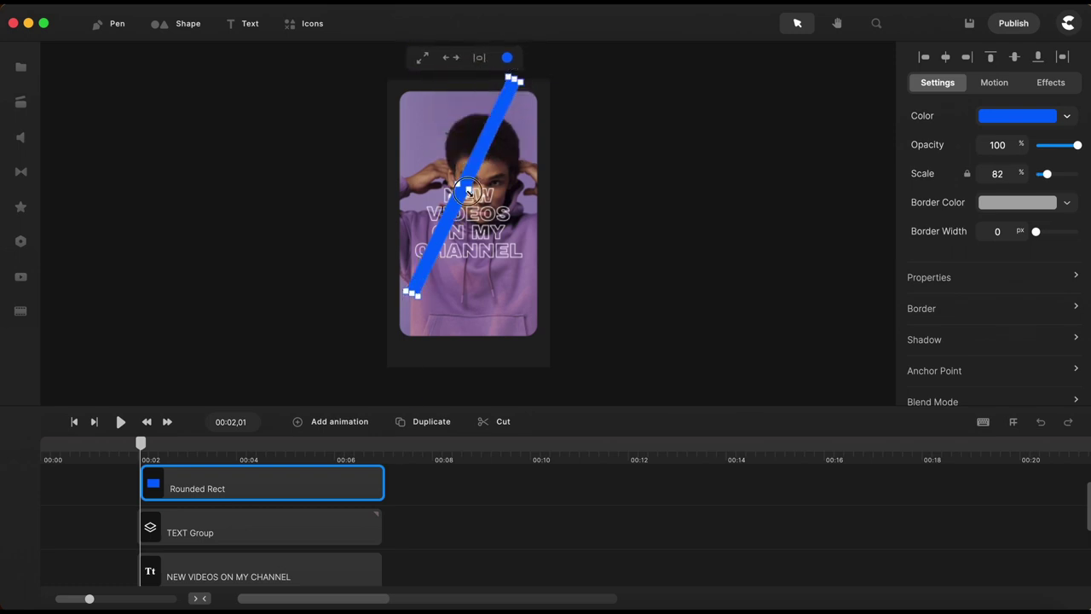
left_click_drag(468, 191, 460, 185)
- Unlink the rectangle's scaling and set Scale Y to 2% and Scale X to 120%
left_click(968, 176)
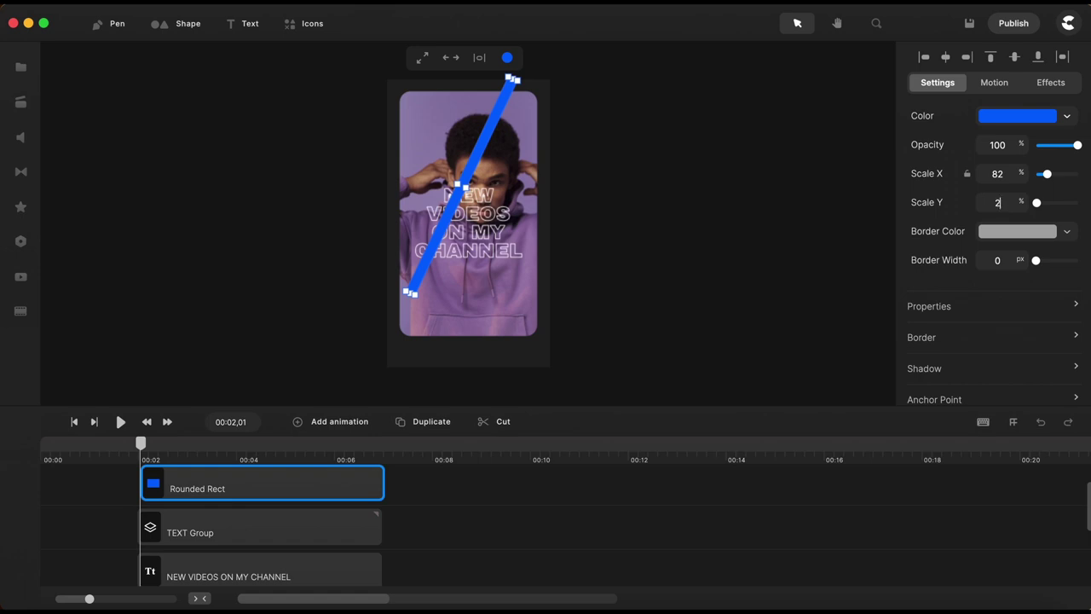
key("Return")
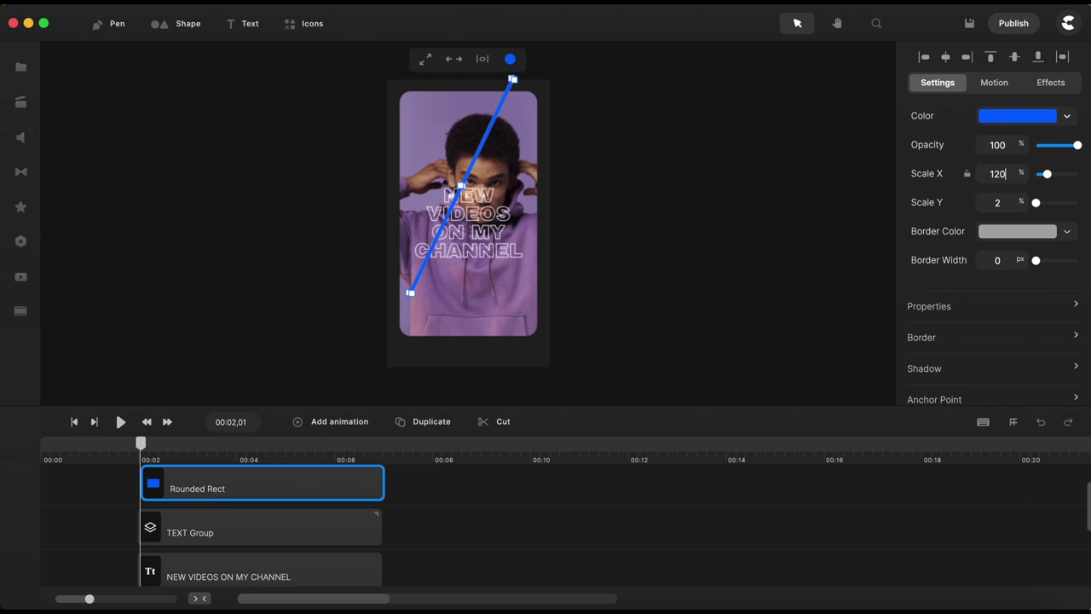
type("120")
key("Return")
scroll(713, 261, "up", 3)
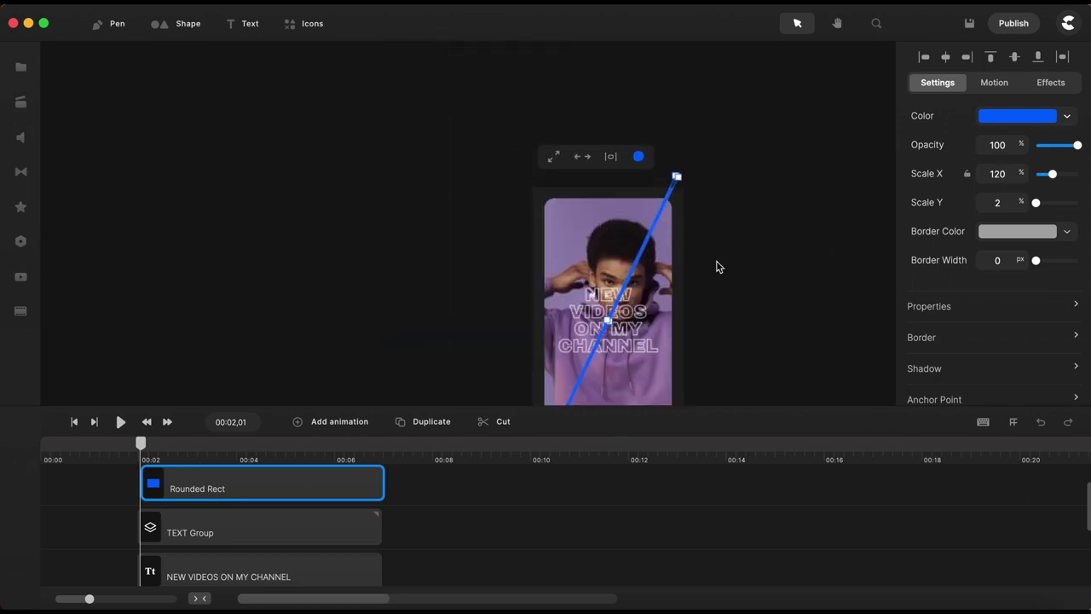
scroll(716, 267, "down", 3)
- Colour the thin diagonal line red
left_click(1066, 117)
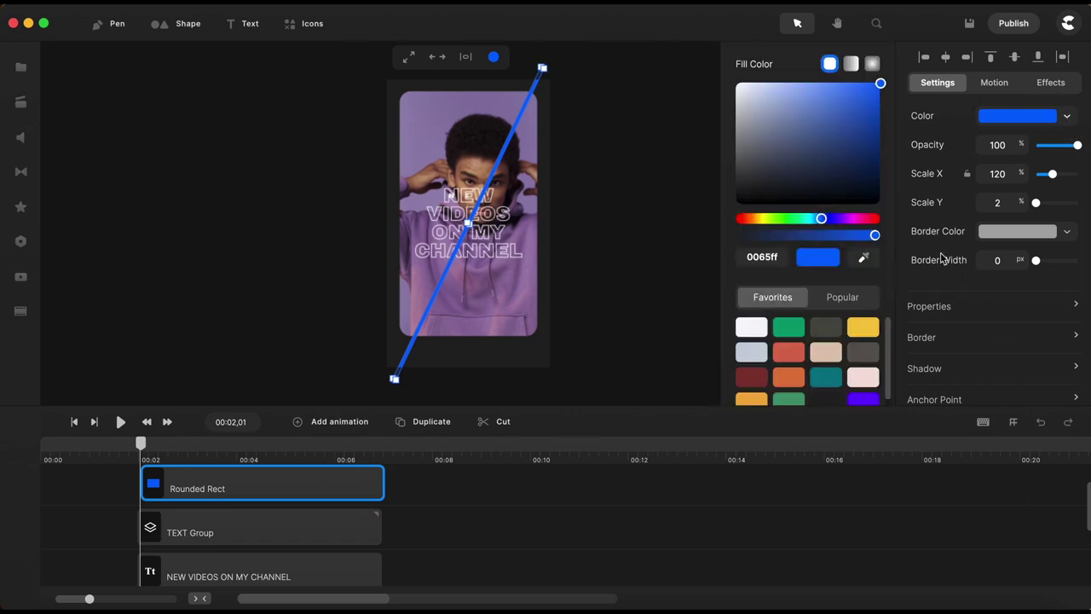
scroll(777, 377, "down", 2)
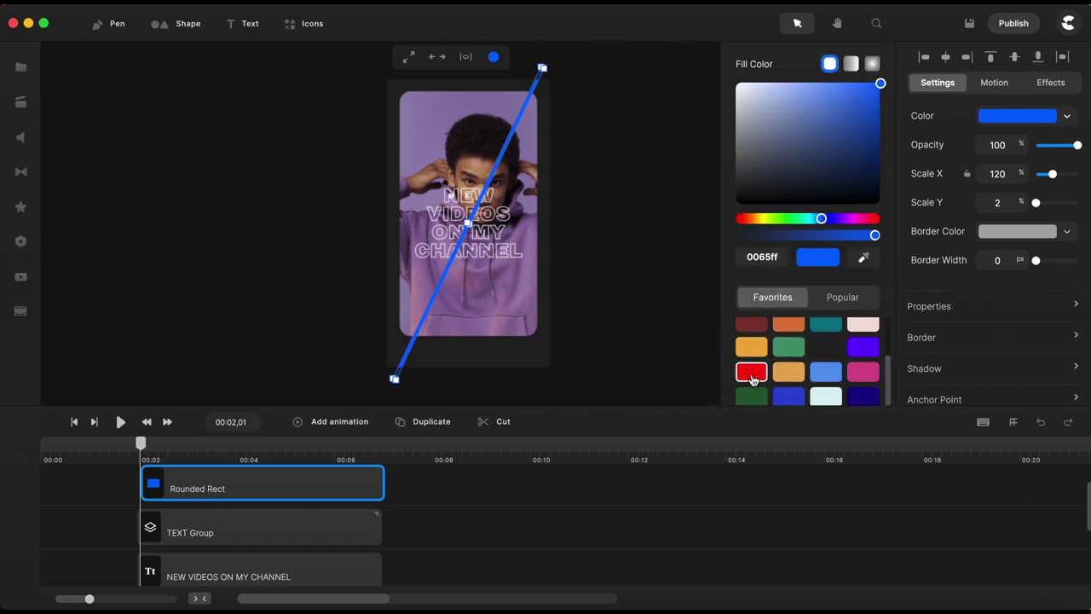
left_click(751, 371)
left_click(621, 230)
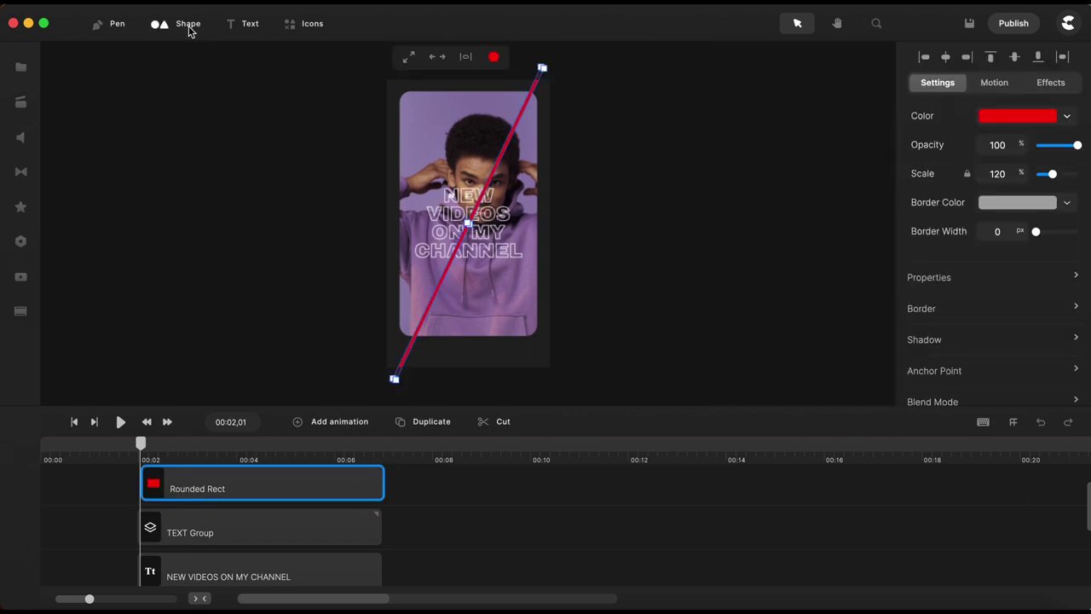
left_click(181, 30)
- Add a second rectangle, rotate it about 45 degrees and stretch it into a large blue quadrilateral
left_click(171, 111)
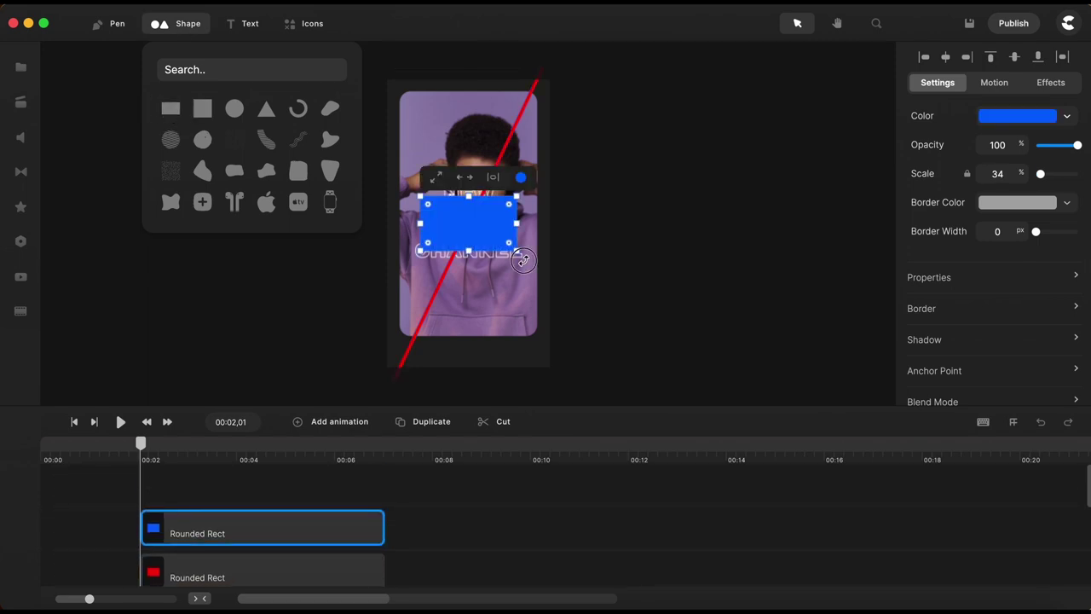
left_click_drag(520, 261, 535, 184)
scroll(468, 220, "up", 5)
left_click_drag(599, 213, 676, 134)
scroll(631, 256, "down", 5)
left_click_drag(611, 292, 556, 402)
left_click_drag(647, 271, 774, 320)
- Drag the rotated blue shape left and up so it covers the video beside the red line
scroll(689, 223, "down", 3)
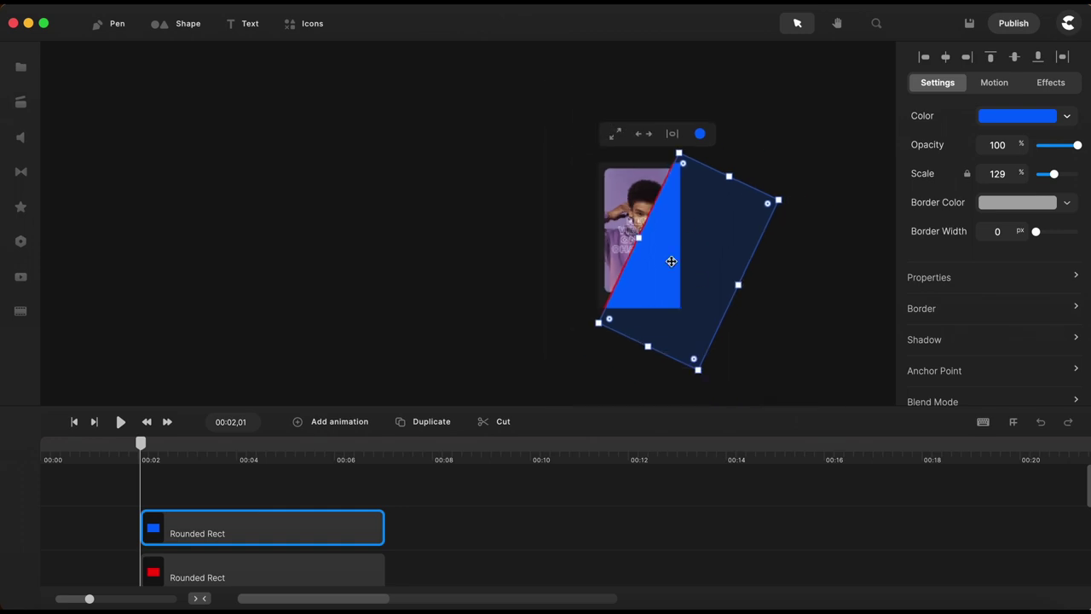
scroll(670, 161, "up", 10)
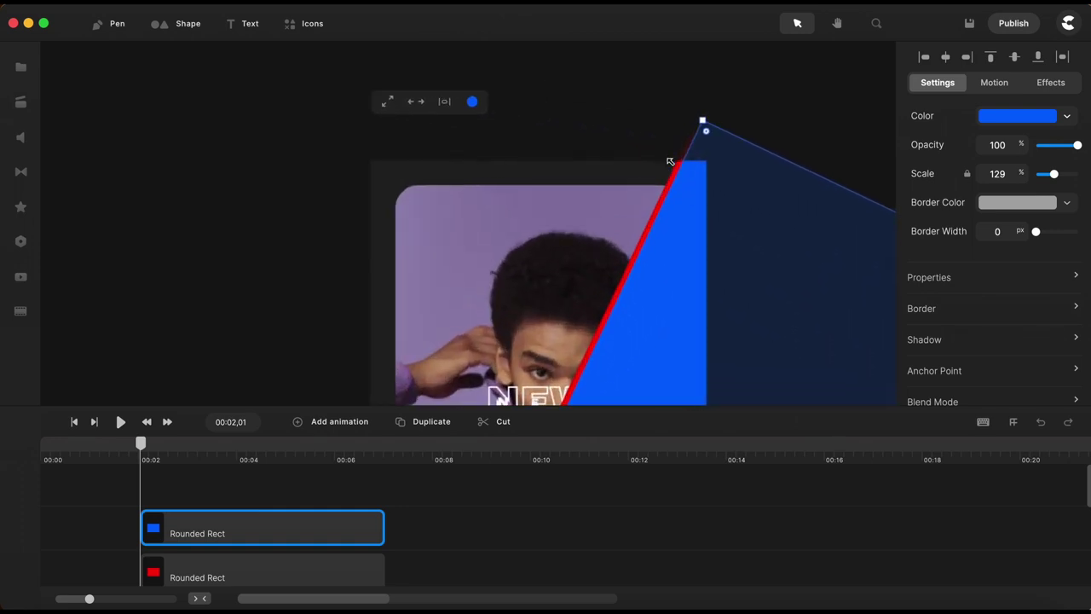
scroll(670, 161, "up", 4)
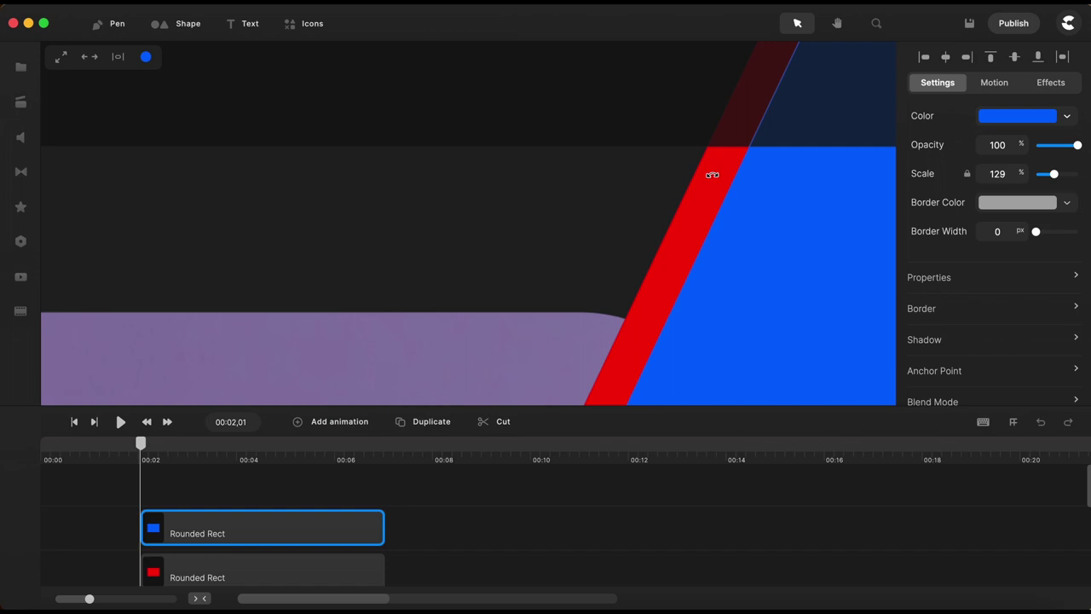
scroll(732, 177, "down", 10)
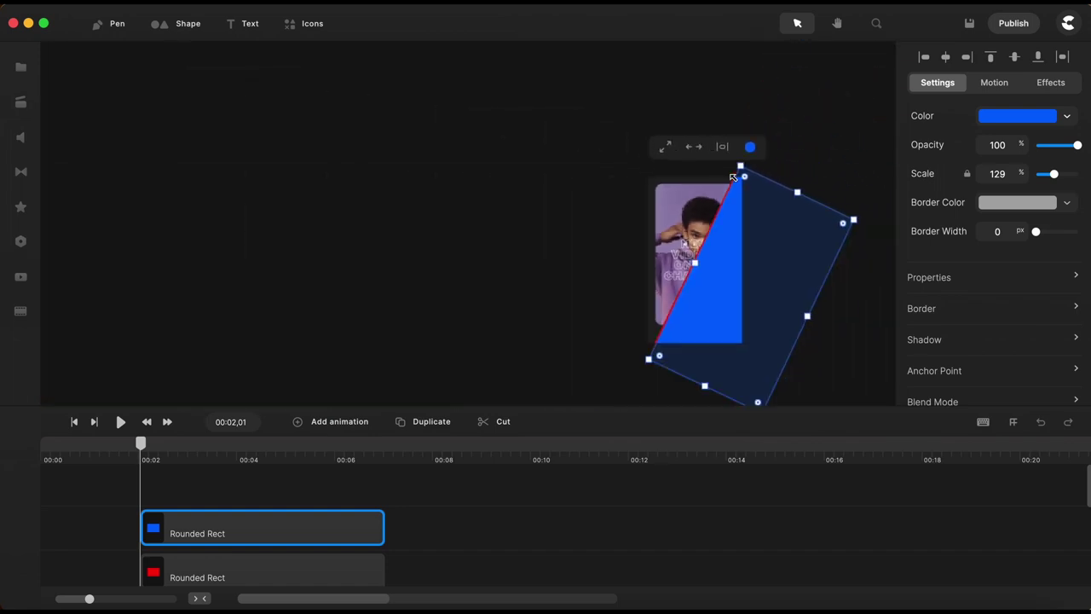
scroll(668, 324, "up", 10)
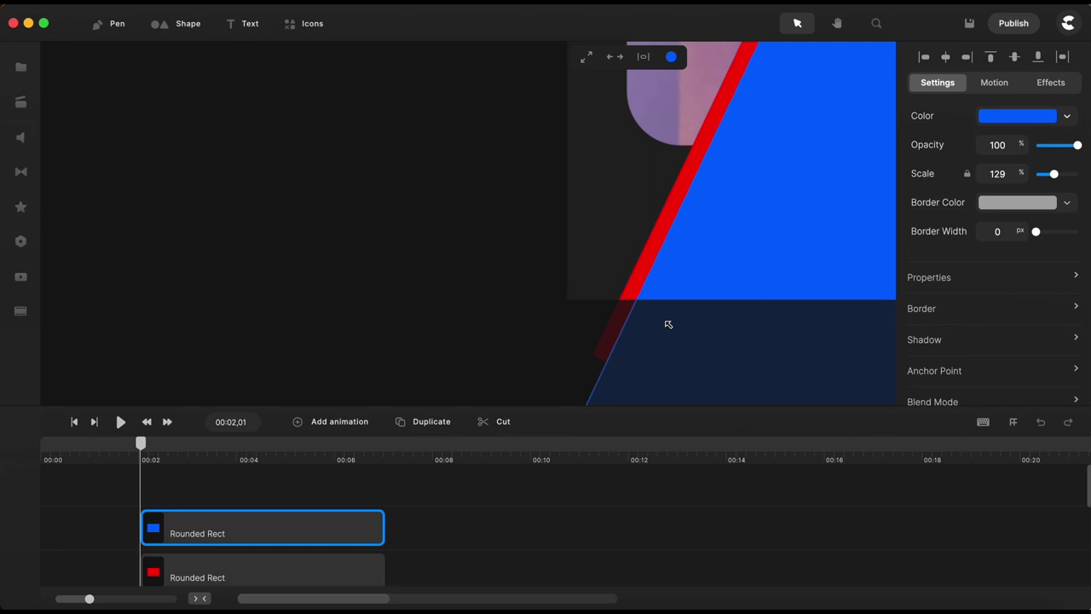
scroll(668, 324, "down", 5)
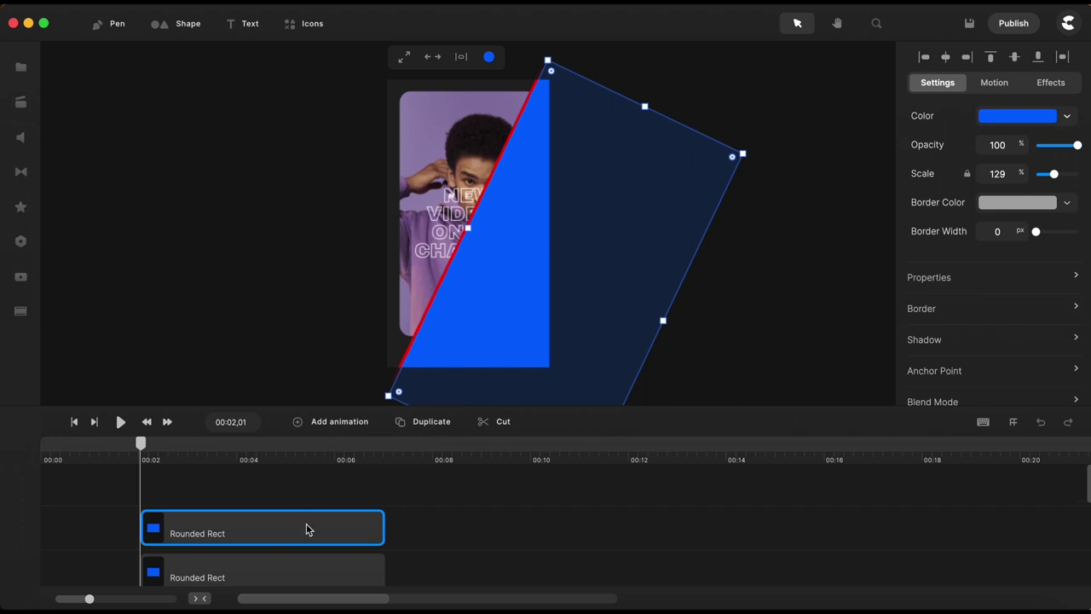
left_click_drag(562, 303, 359, 210)
- Undo the last shape move and rename the upper blue shape layer 'MASK 2'
key("ctrl+z")
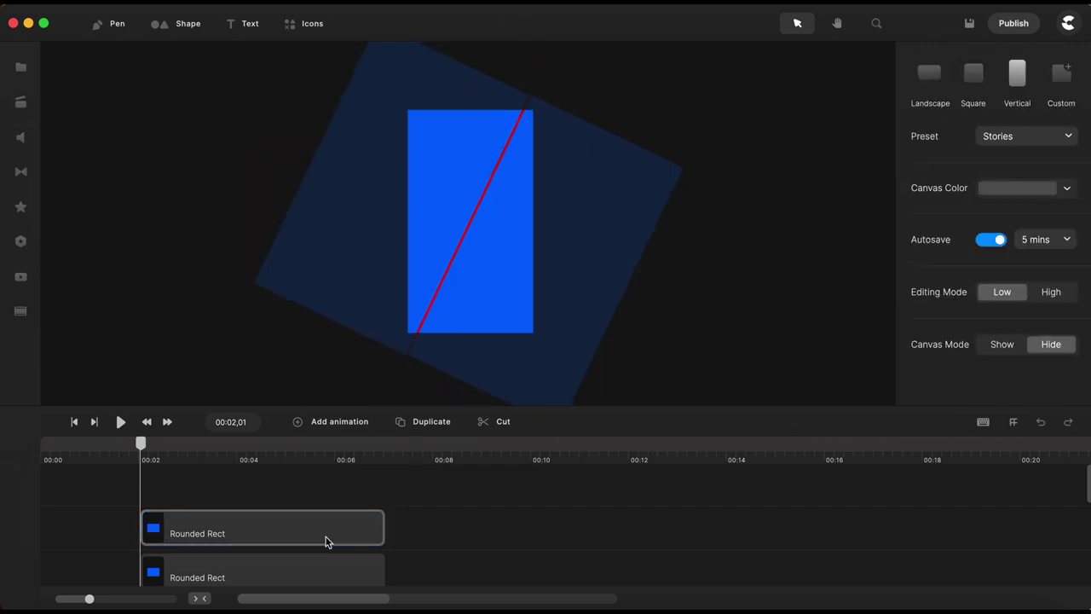
right_click(326, 540)
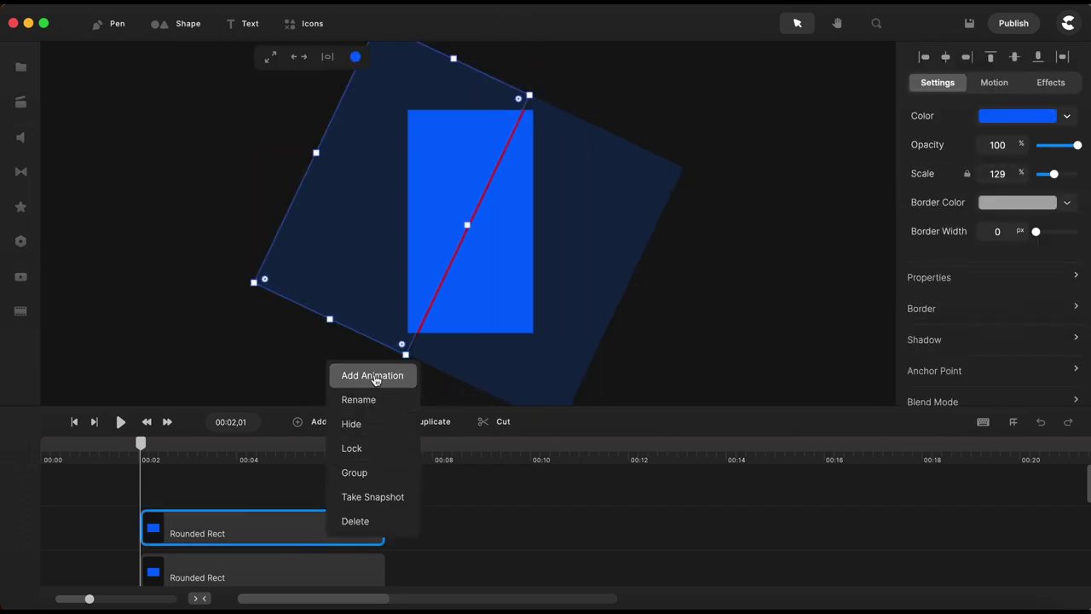
left_click(368, 401)
type("MASK 2")
key("Return")
- Rename the other blue shape layer 'MASK 1' and select it
scroll(333, 479, "down", 1)
right_click(263, 511)
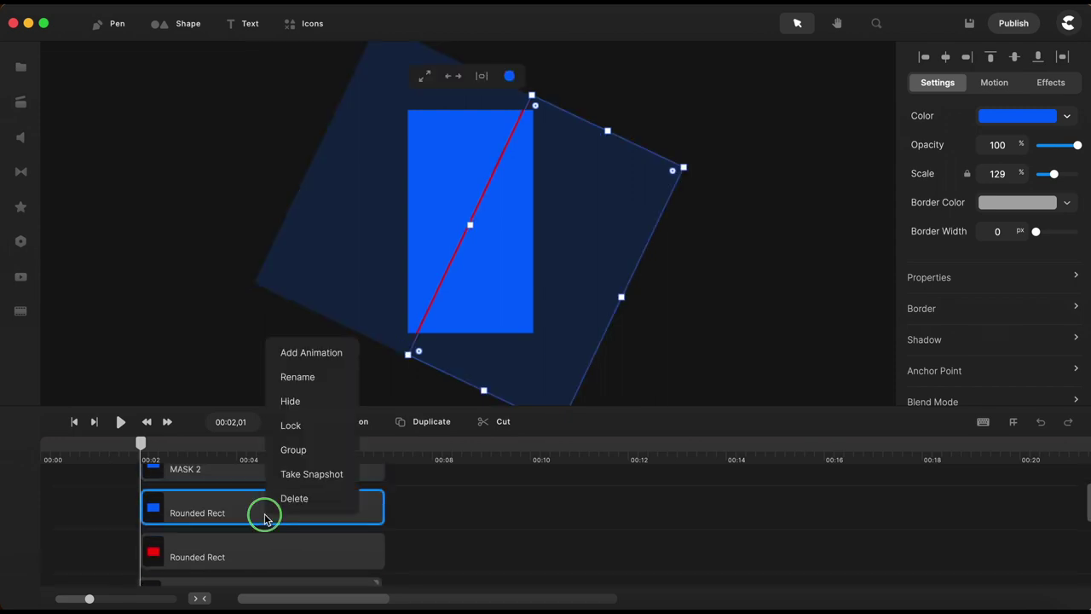
left_click(304, 378)
type("MASK 1")
key("Return")
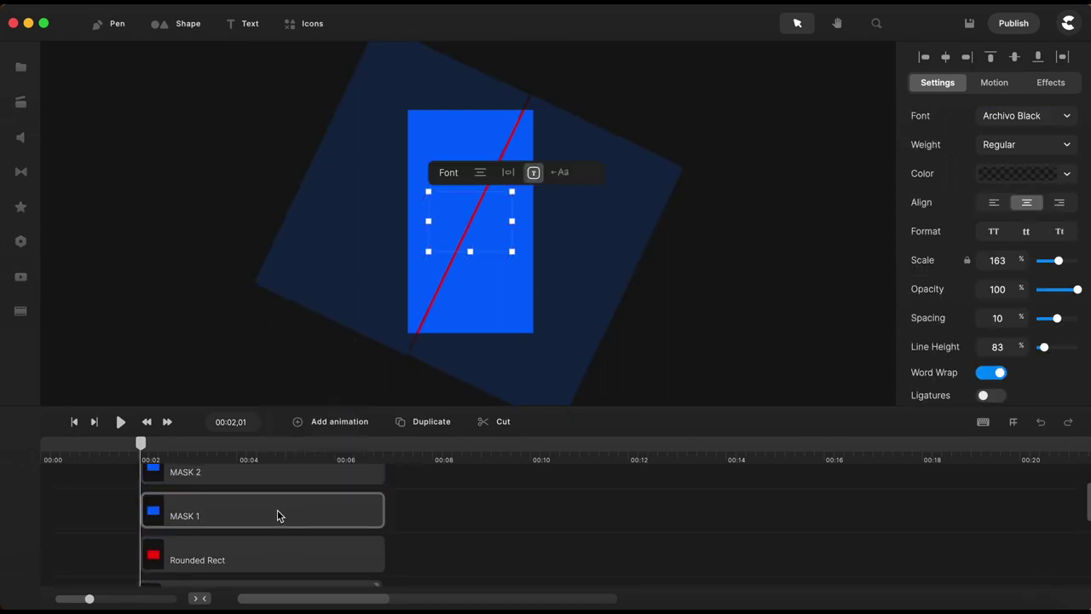
left_click(277, 514)
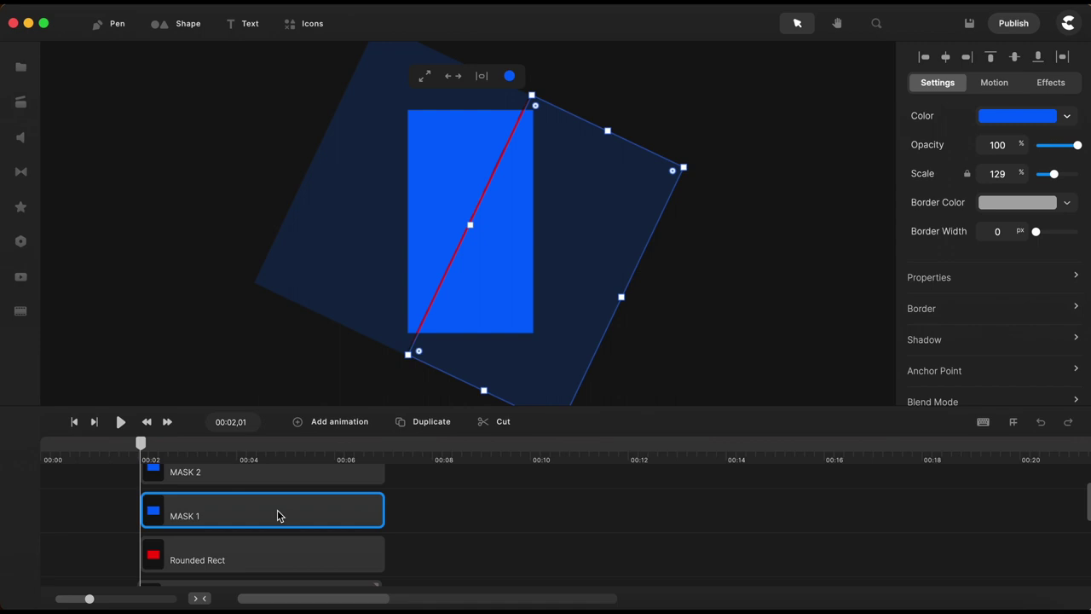
- Add an animation with Expo easing to MASK 1
left_click(329, 421)
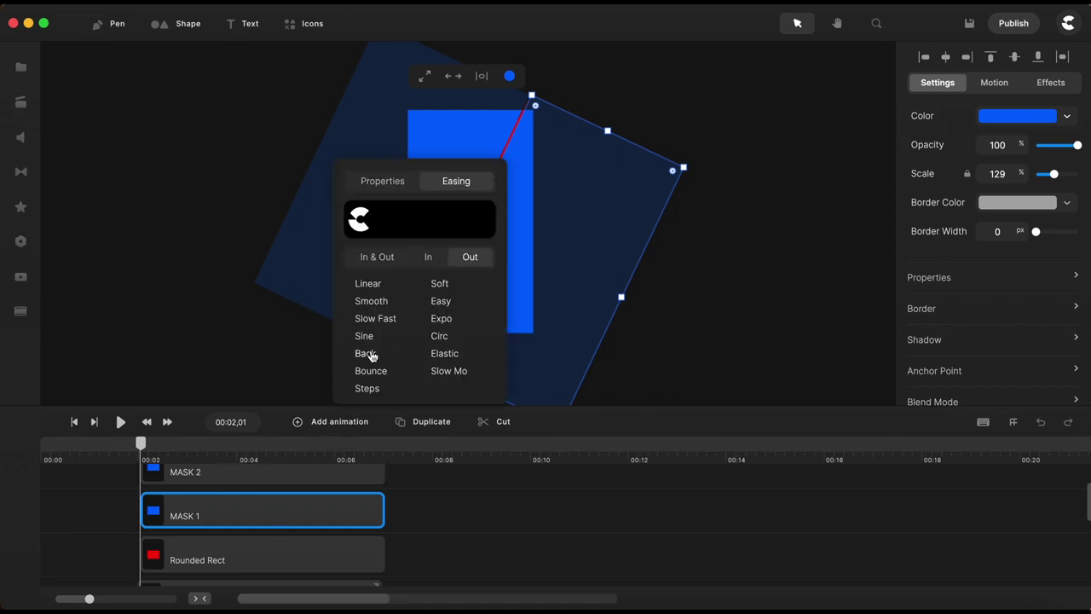
left_click(440, 320)
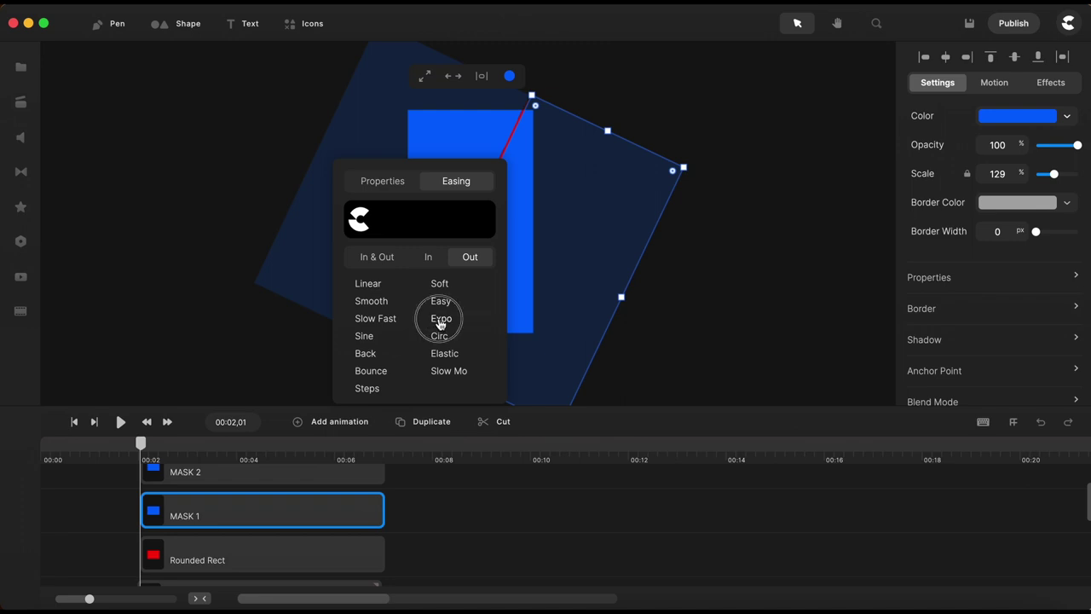
left_click(382, 181)
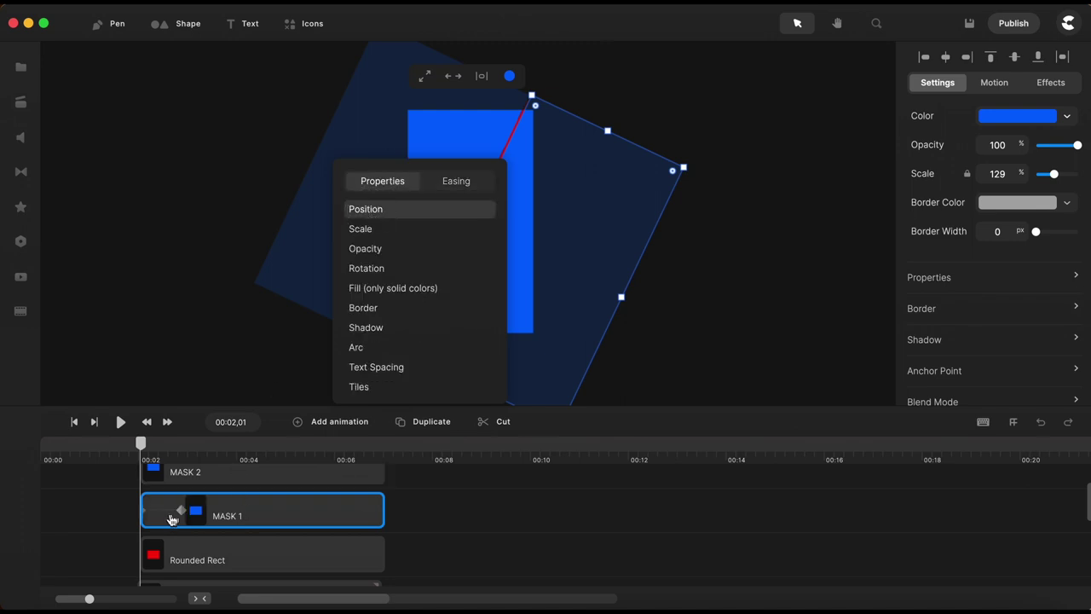
left_click(164, 515)
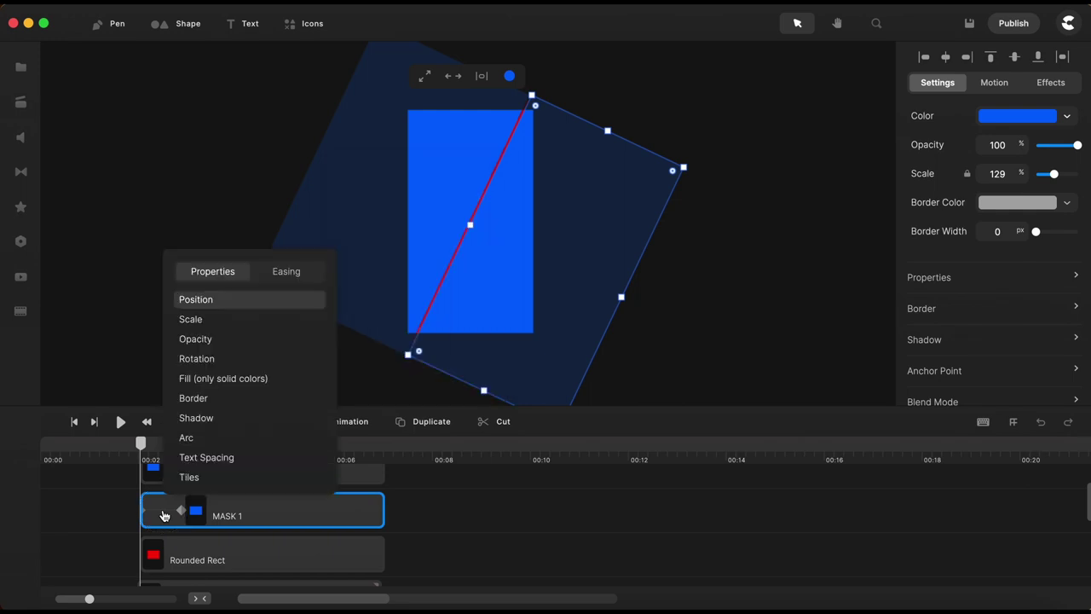
left_click(458, 521)
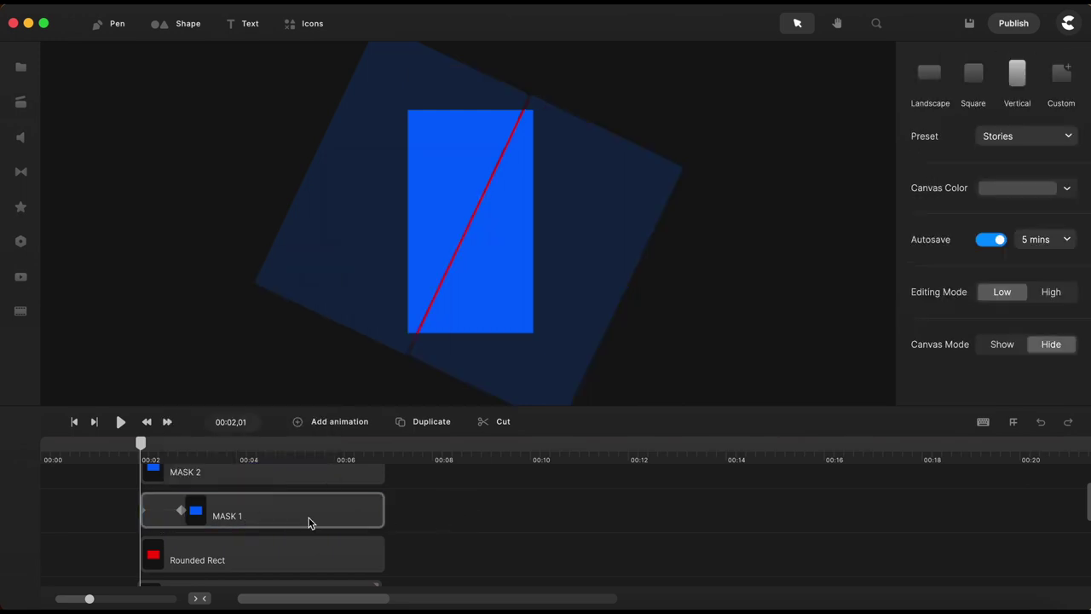
- At MASK 1's first keyframe, shift the mask to the right and compare it with the red line
left_click(307, 522)
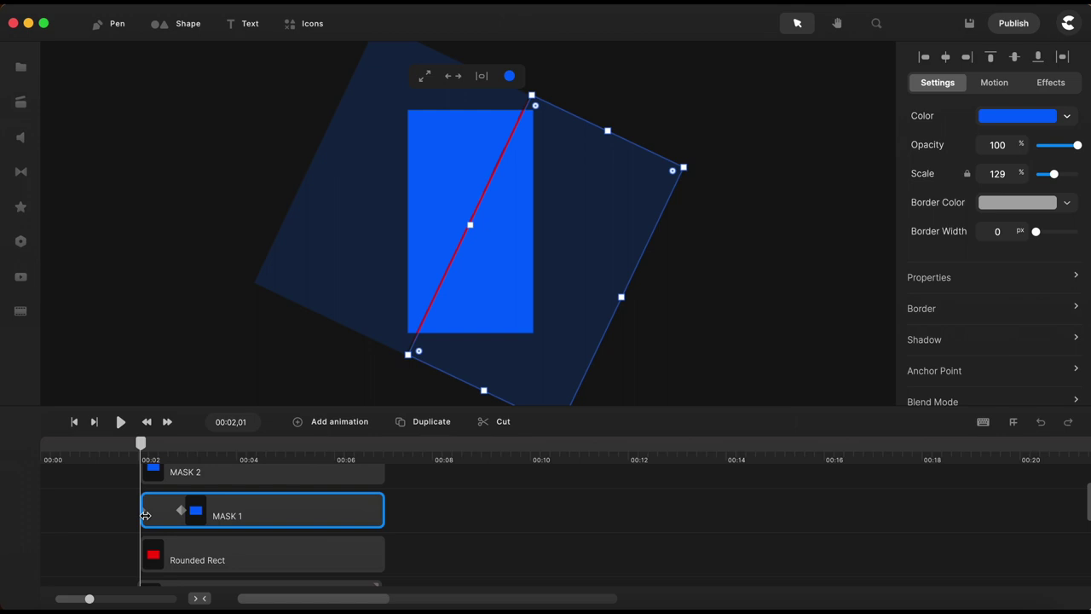
left_click(158, 515)
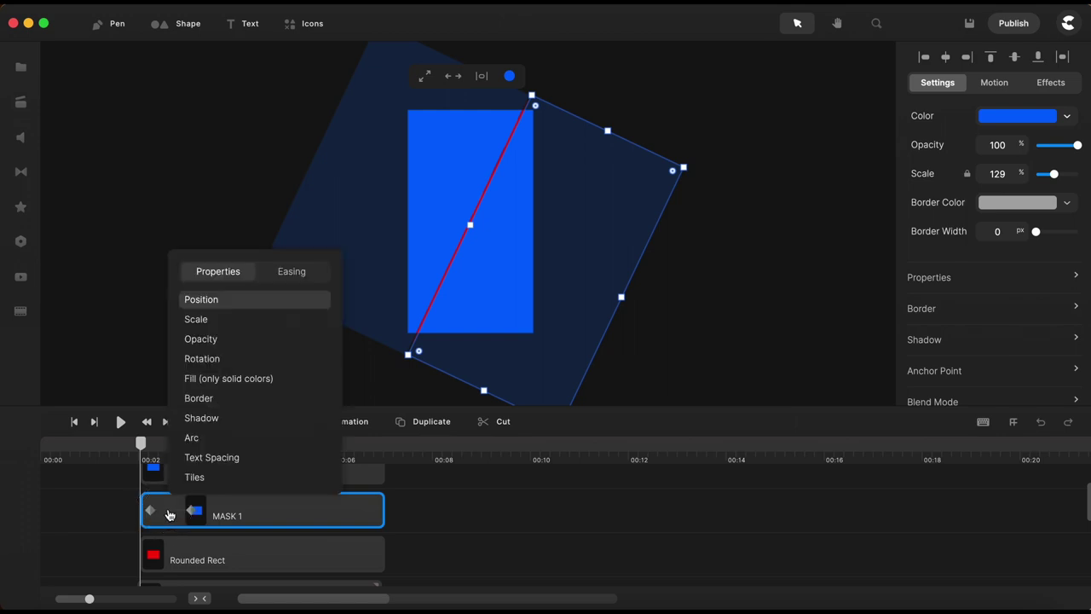
left_click(149, 509)
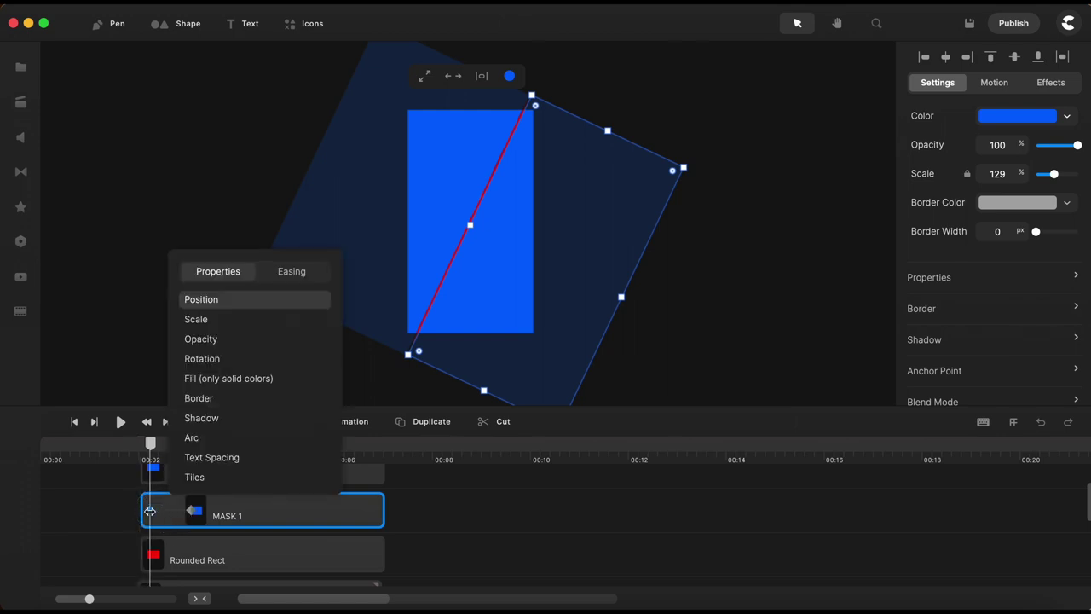
left_click(445, 513)
left_click(375, 508)
left_click_drag(562, 304, 679, 340)
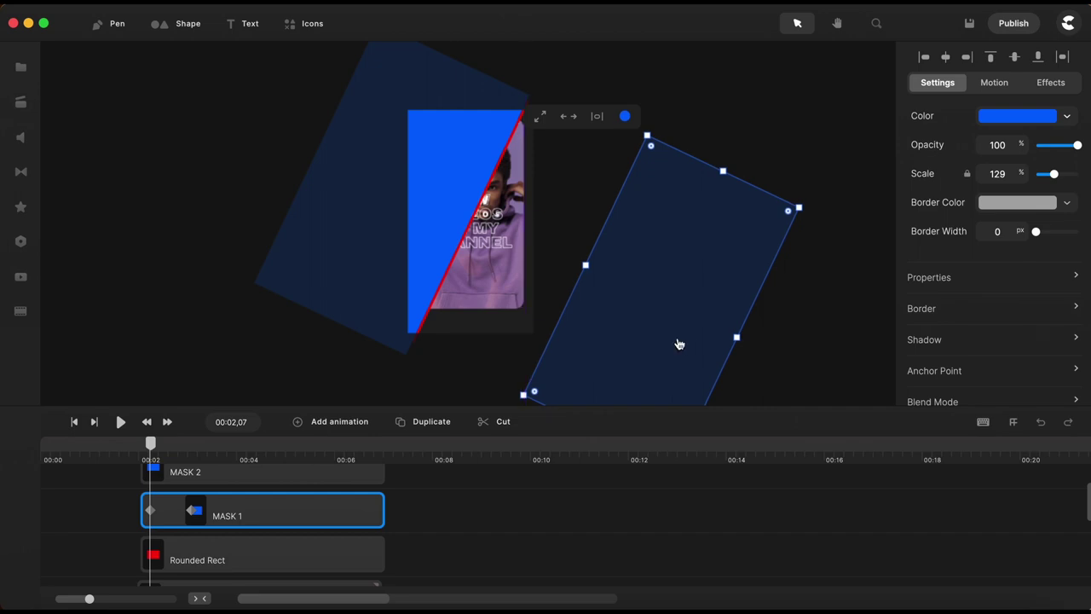
left_click(251, 565)
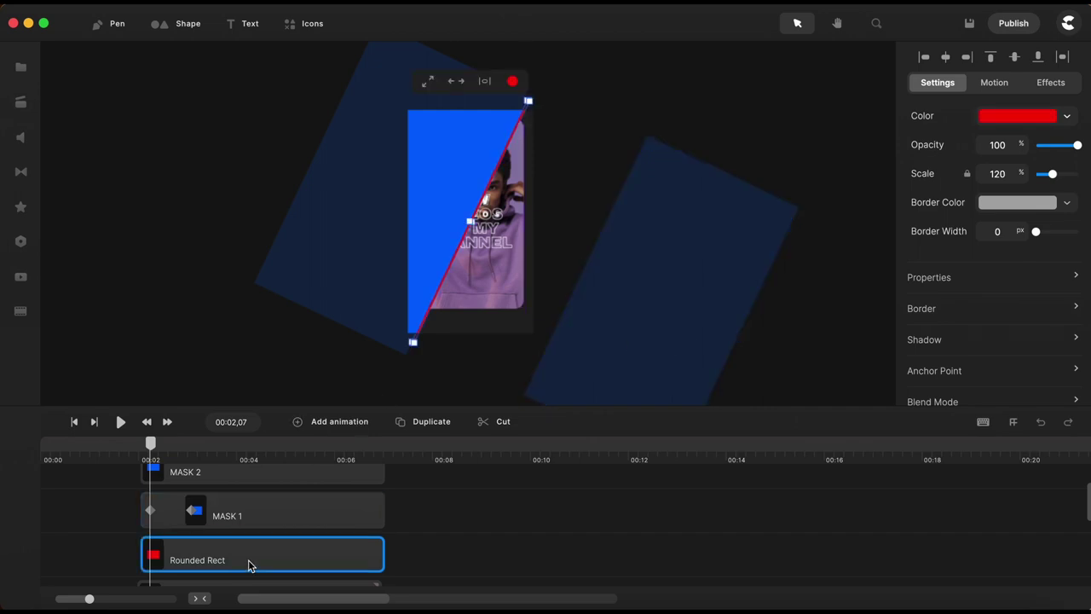
left_click(193, 510)
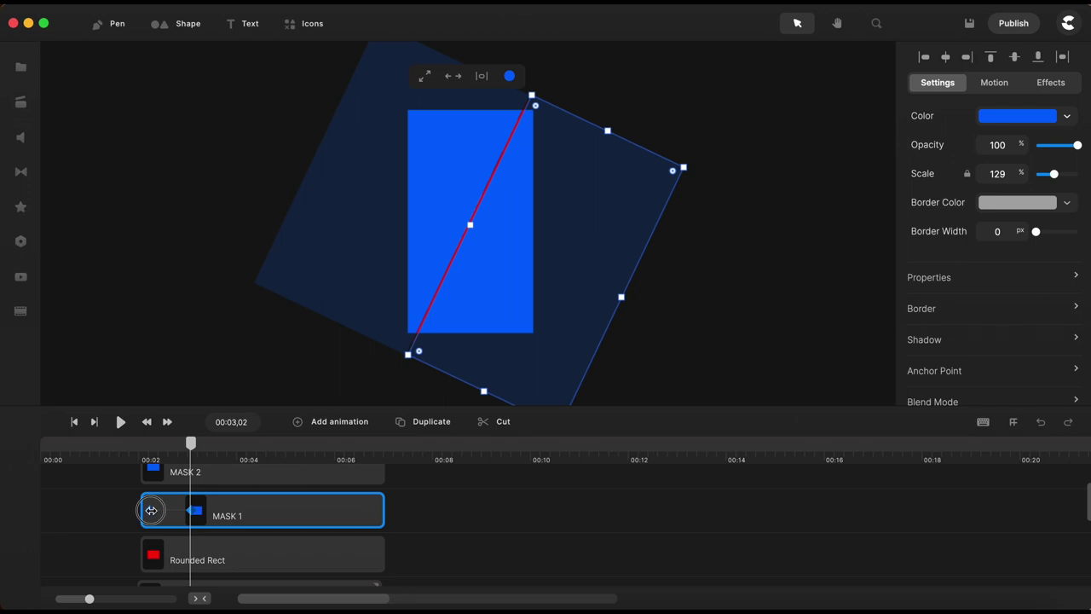
- Add an animation with Expo easing to the red line's layer
left_click(150, 509)
left_click(213, 560)
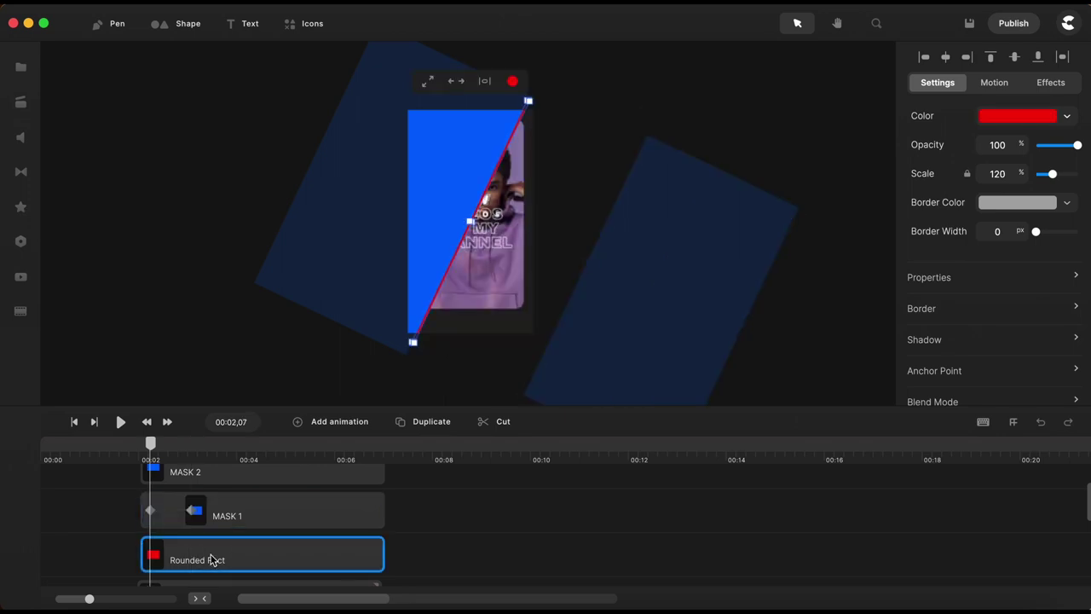
left_click(337, 423)
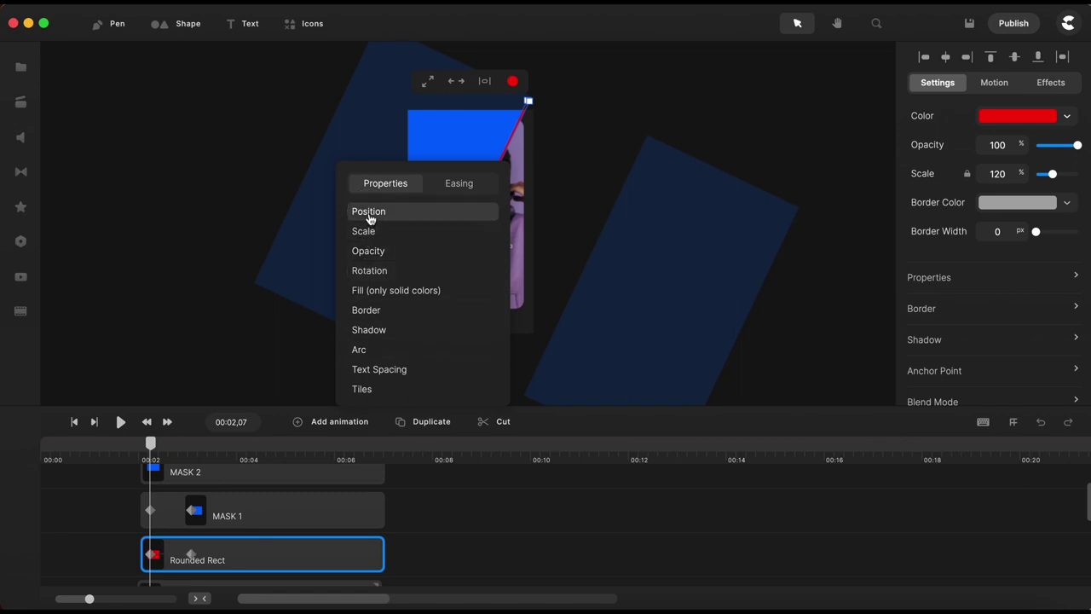
left_click(460, 184)
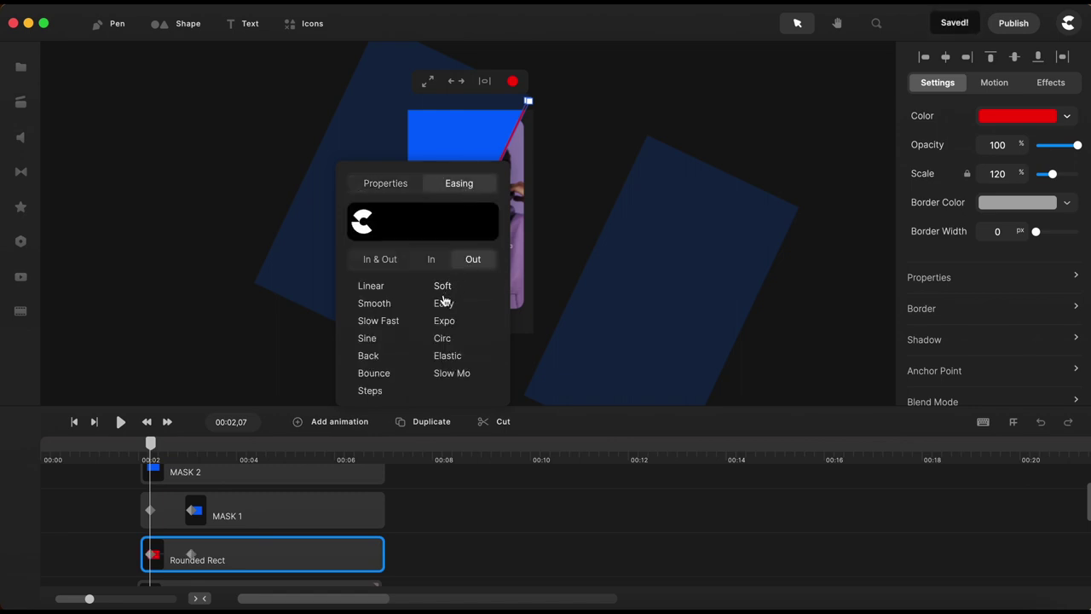
left_click(444, 326)
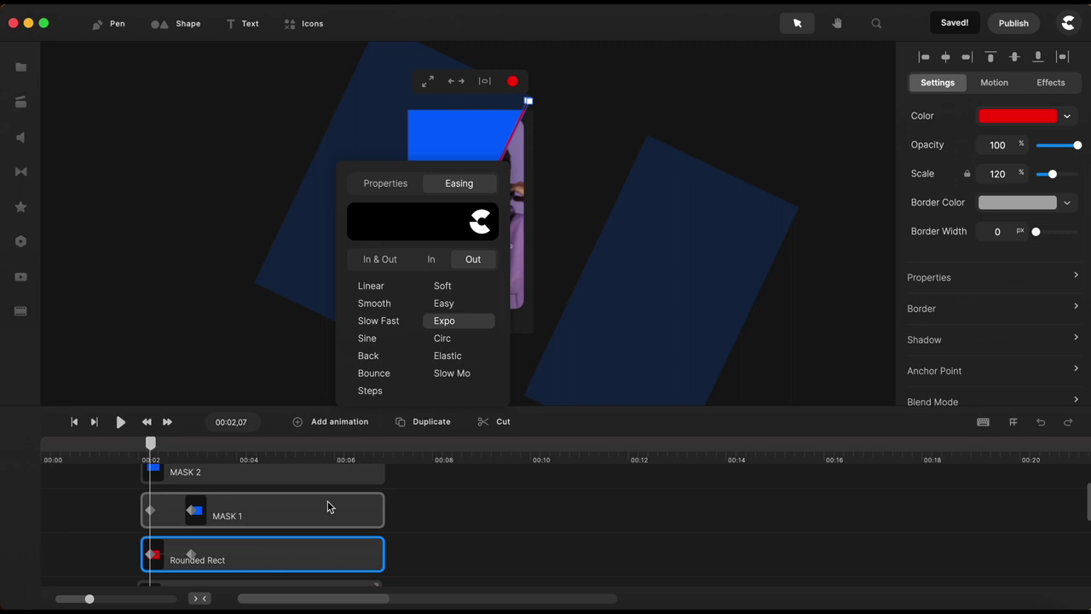
left_click(446, 537)
- Start the red line up-right beyond the video edge and scrub back from 00:03,02 to preview
left_click(496, 307)
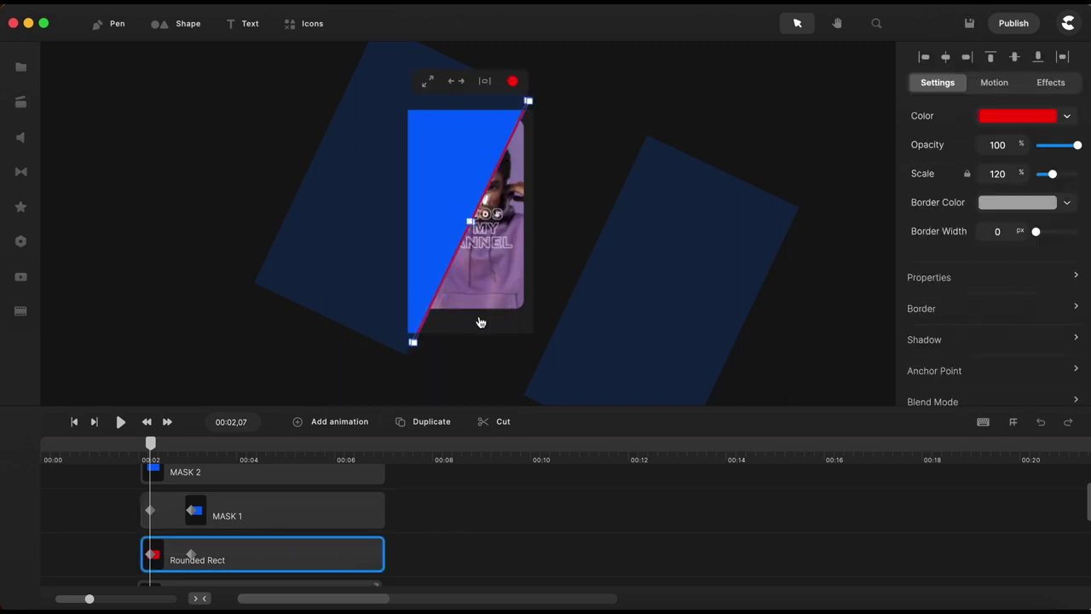
scroll(513, 356, "up", 10)
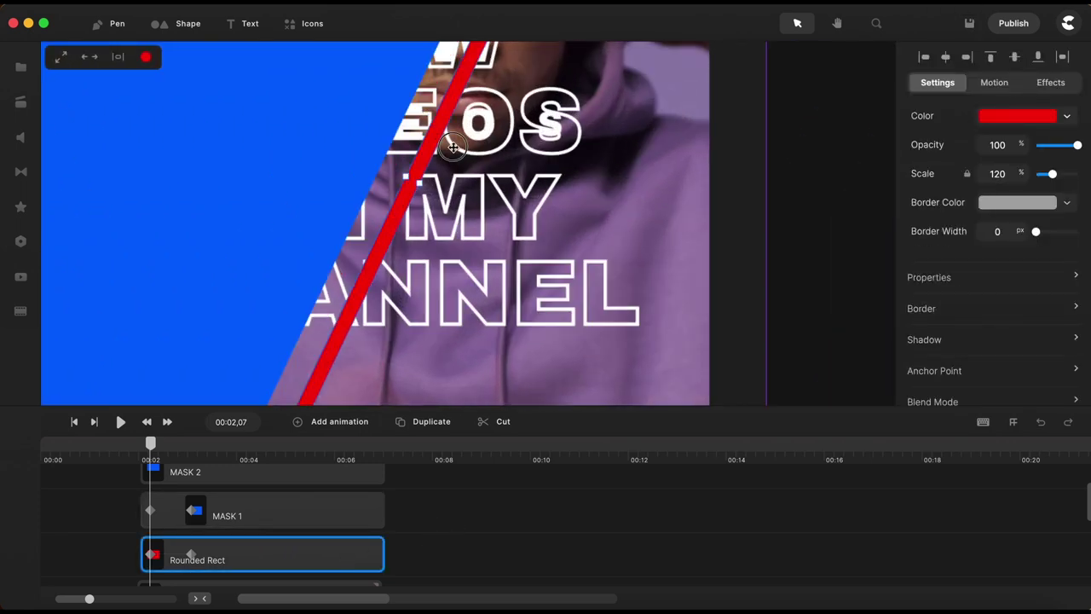
left_click_drag(452, 147, 490, 236)
left_click(191, 555)
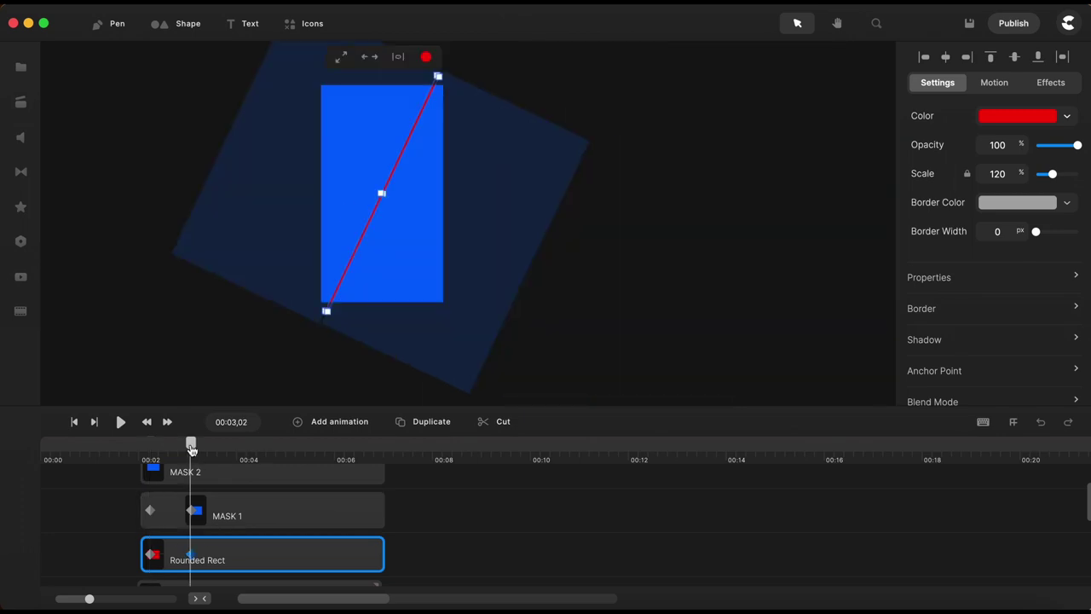
left_click_drag(191, 449, 148, 448)
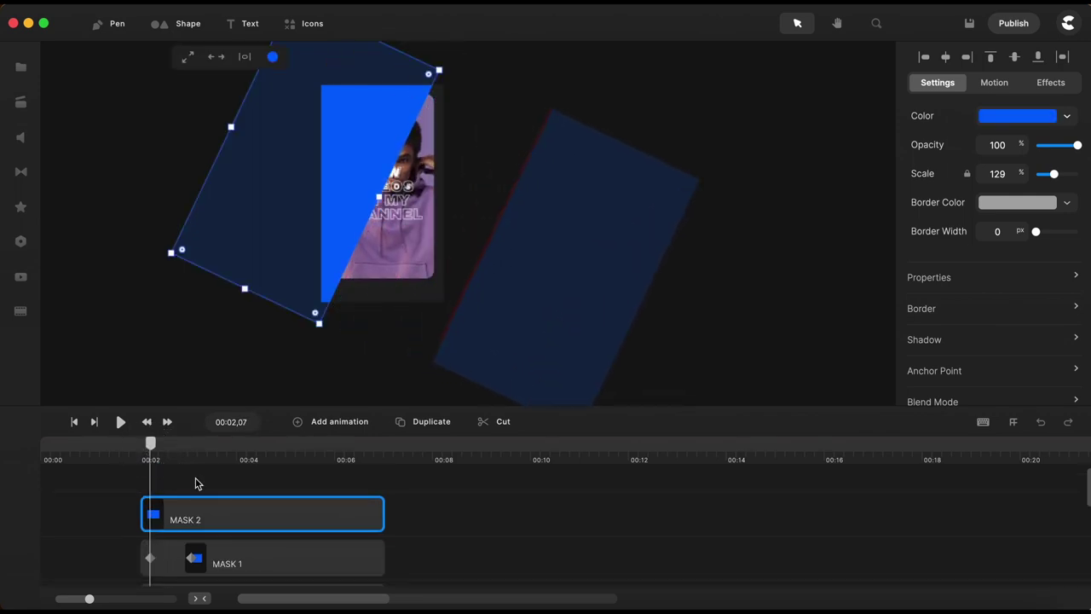
- Add an Expo-eased animation to MASK 2
left_click(334, 424)
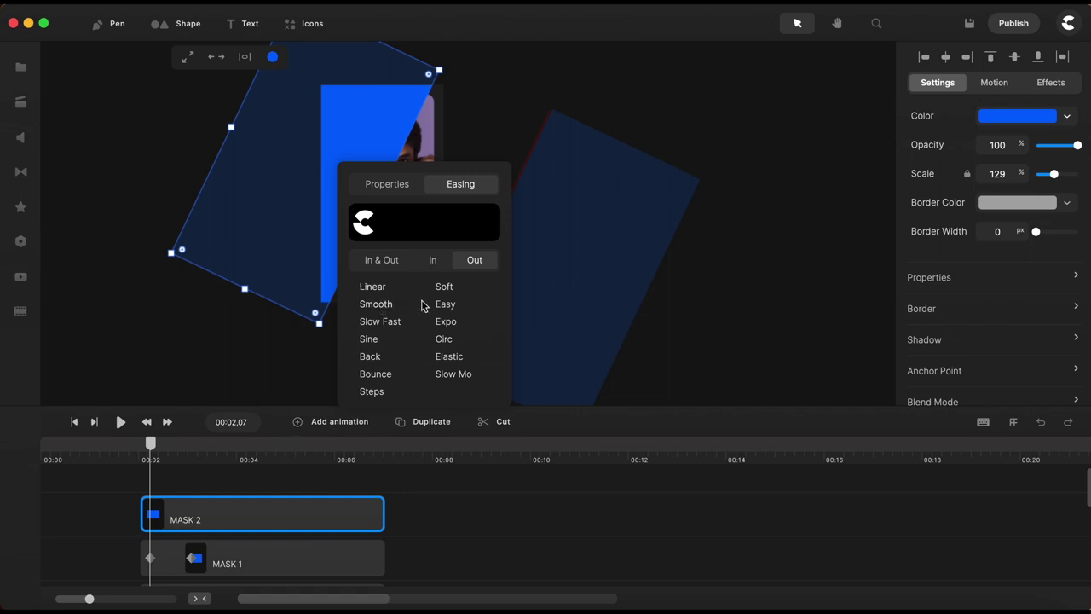
left_click(447, 321)
left_click(388, 185)
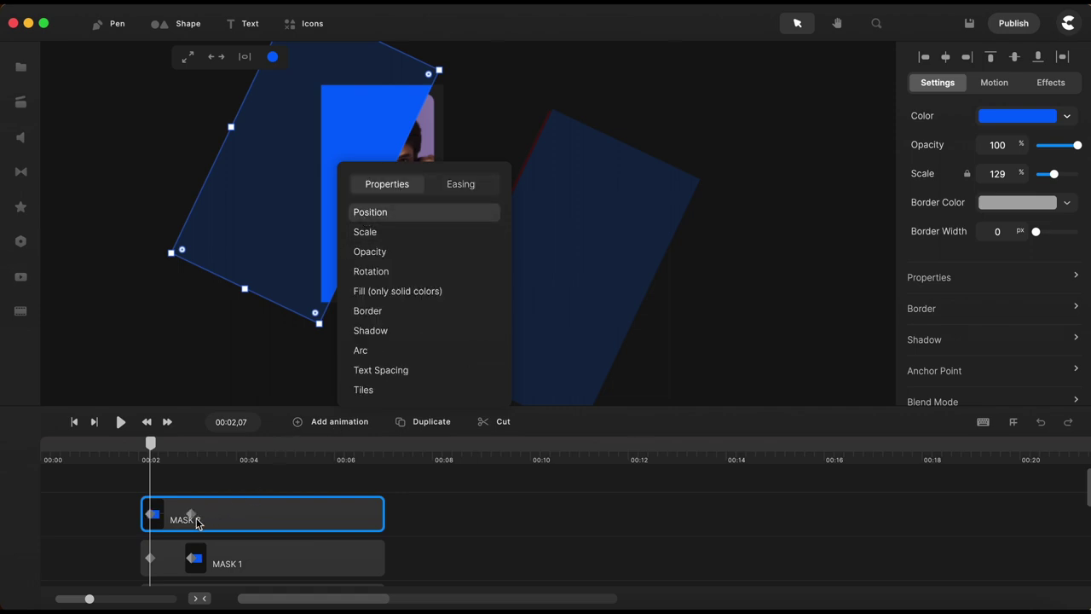
left_click(441, 512)
- Shift MASK 2's starting position right and down over the video and narrow its left edge
left_click(268, 516)
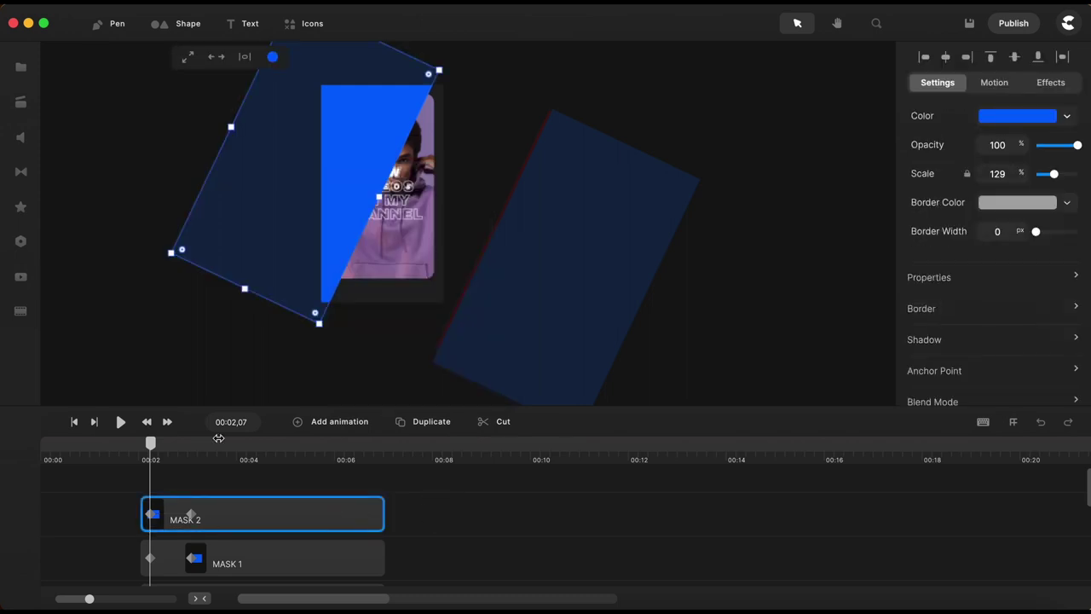
left_click_drag(297, 187, 407, 214)
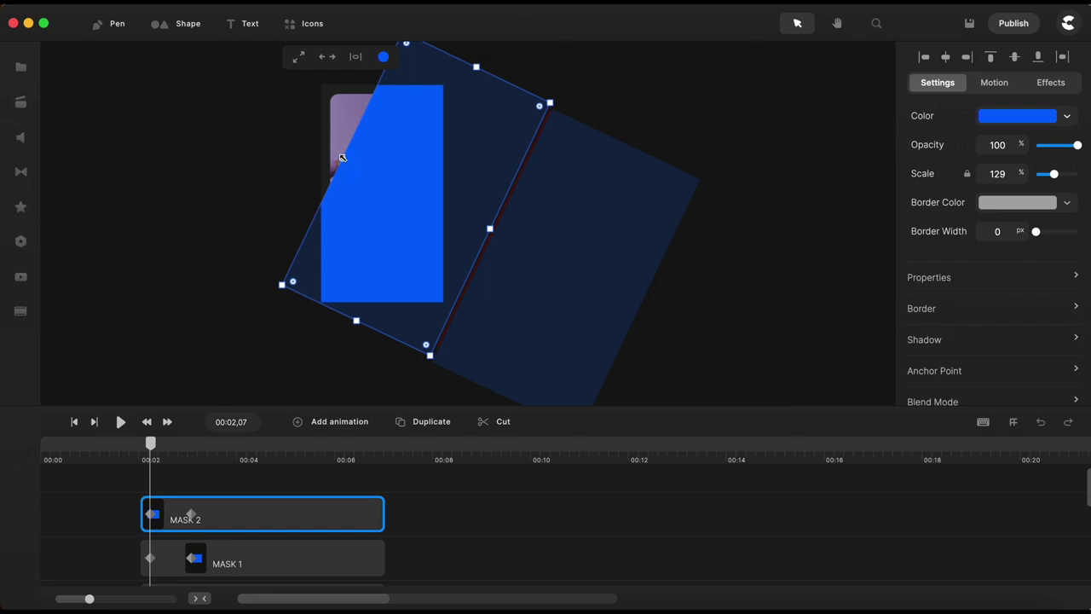
mouse_move(343, 159)
left_mouse_down()
mouse_move(375, 174)
mouse_move(328, 152)
left_mouse_up()
- Zoom in and nudge MASK 2 left so its edge sits flush on the red slanted line
key("shift+Right")
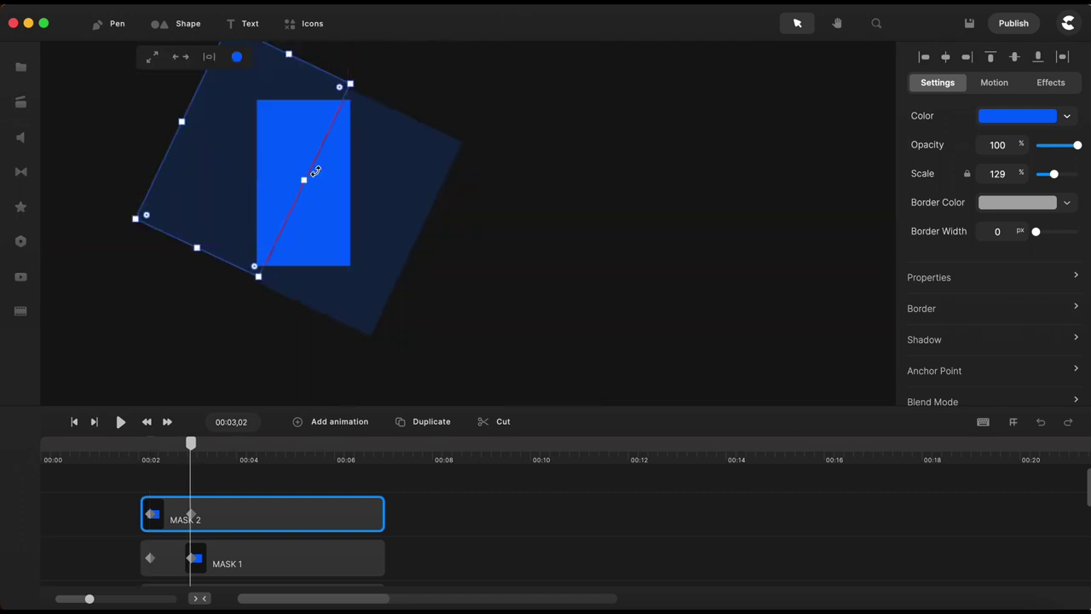
scroll(313, 175, "up", 8)
scroll(315, 171, "up", 5)
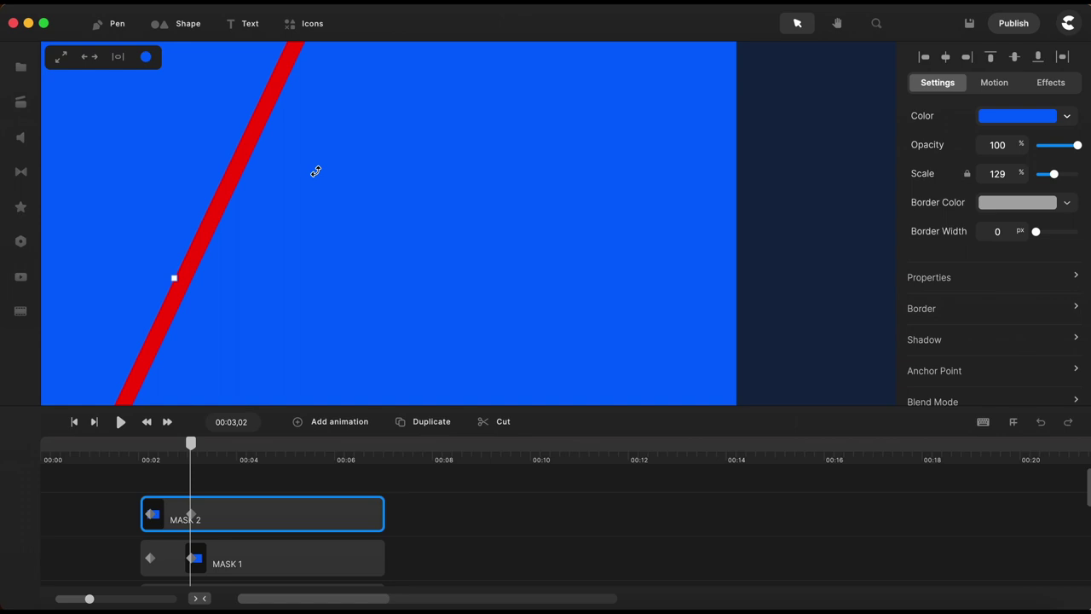
scroll(315, 172, "down", 5)
scroll(262, 219, "up", 6)
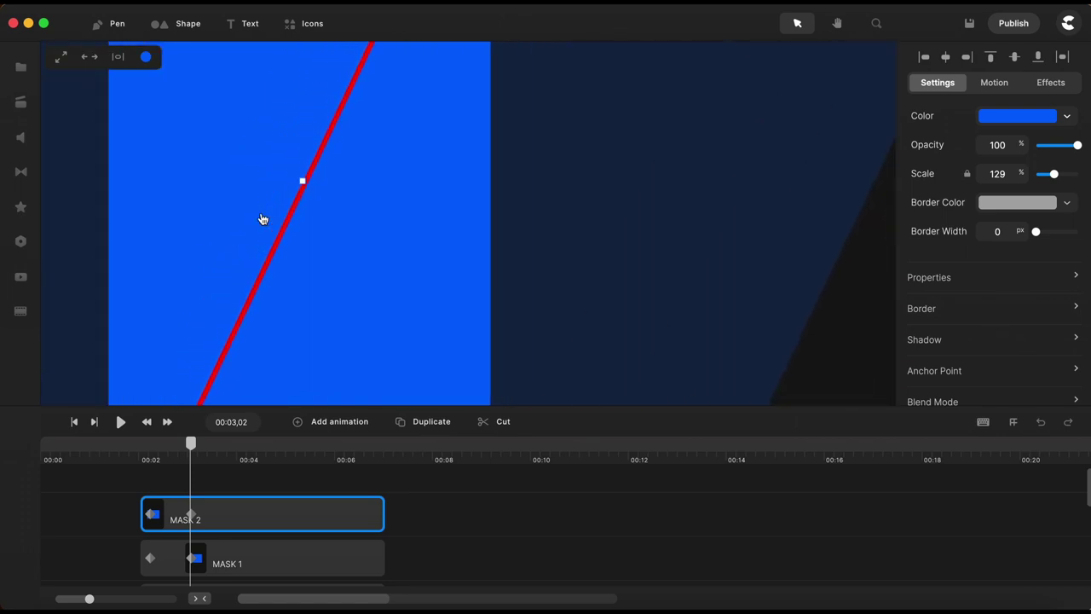
left_click_drag(276, 202, 272, 196)
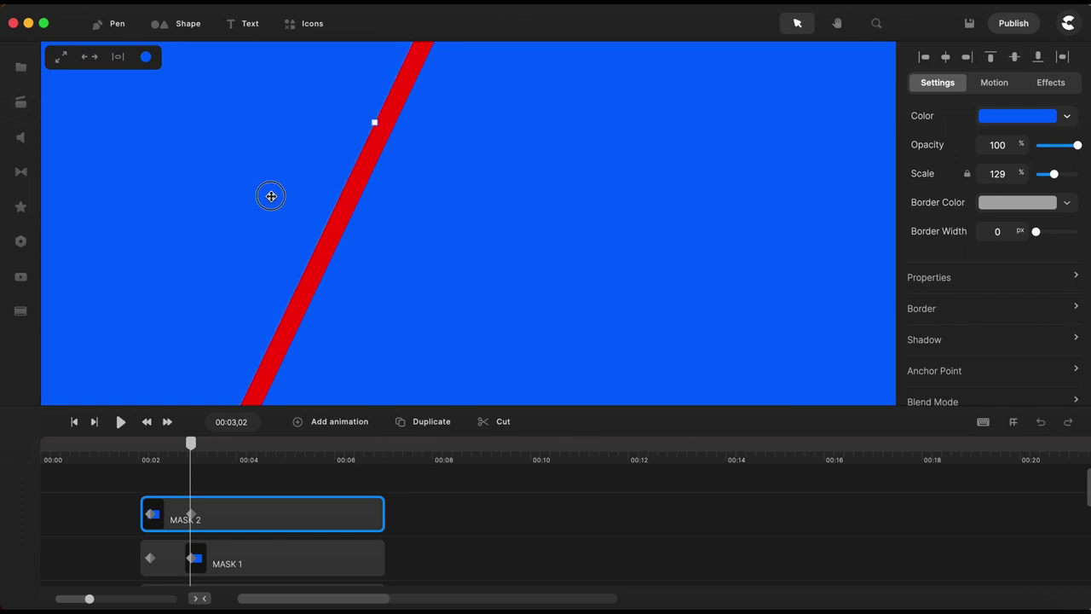
scroll(298, 280, "down", 5)
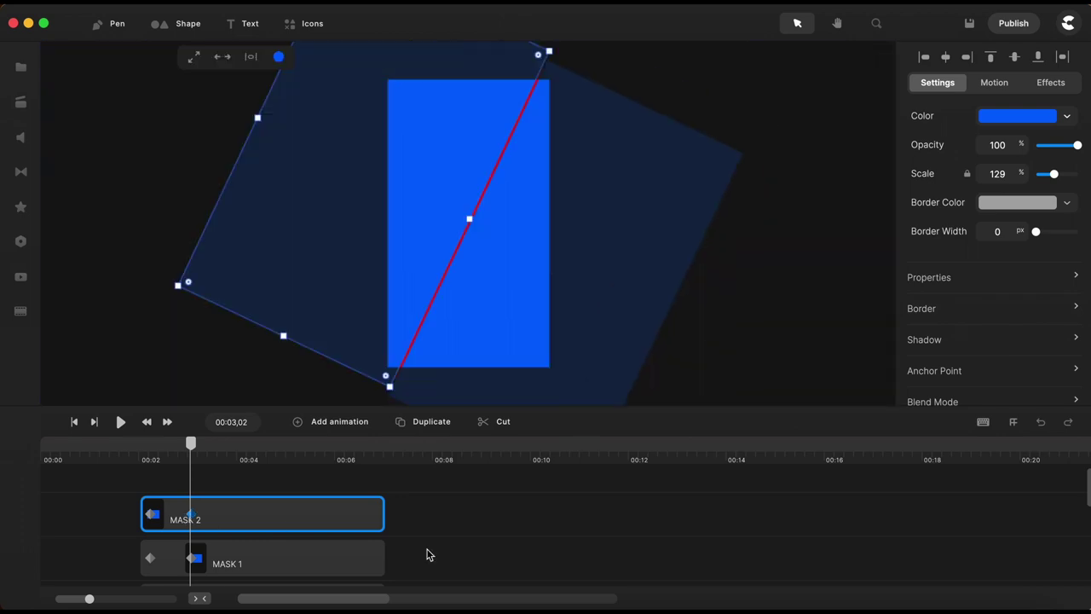
left_click(429, 555)
- Select the NEW VIDEOS ON MY CHANNEL text with MASK 1 and apply 'Mask NEW VIDEOS ON MY CHANNEL with MASK 1'
left_click_drag(282, 376, 290, 284)
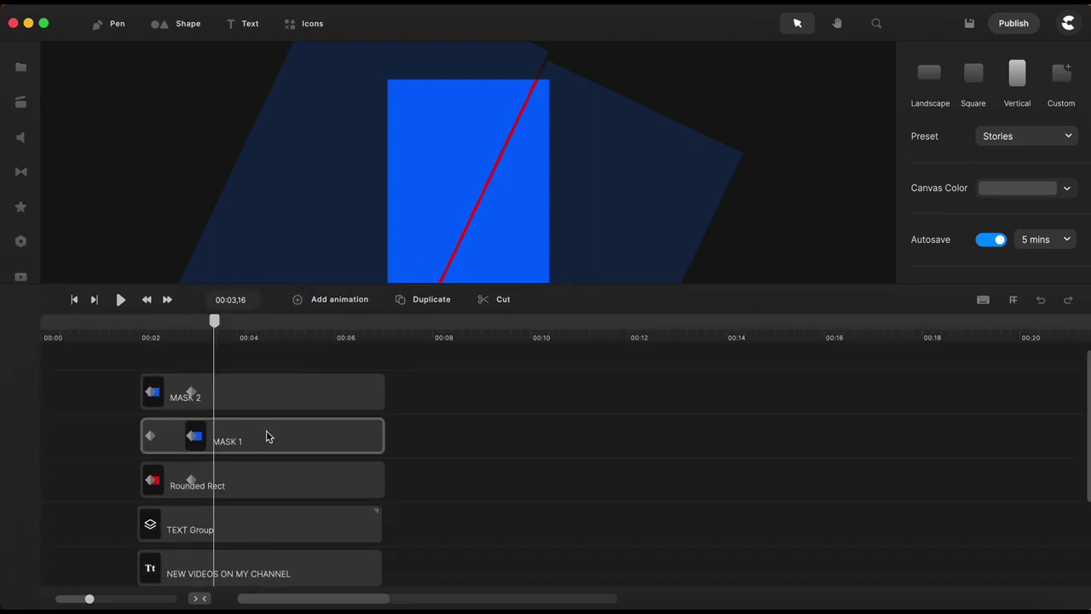
scroll(269, 460, "down", 2)
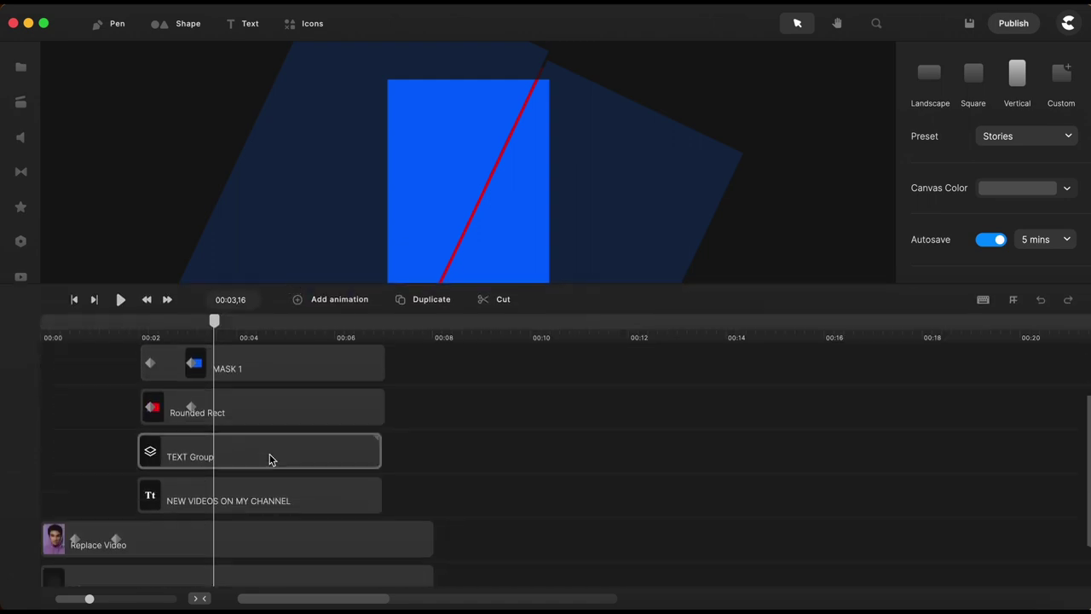
left_click(250, 501)
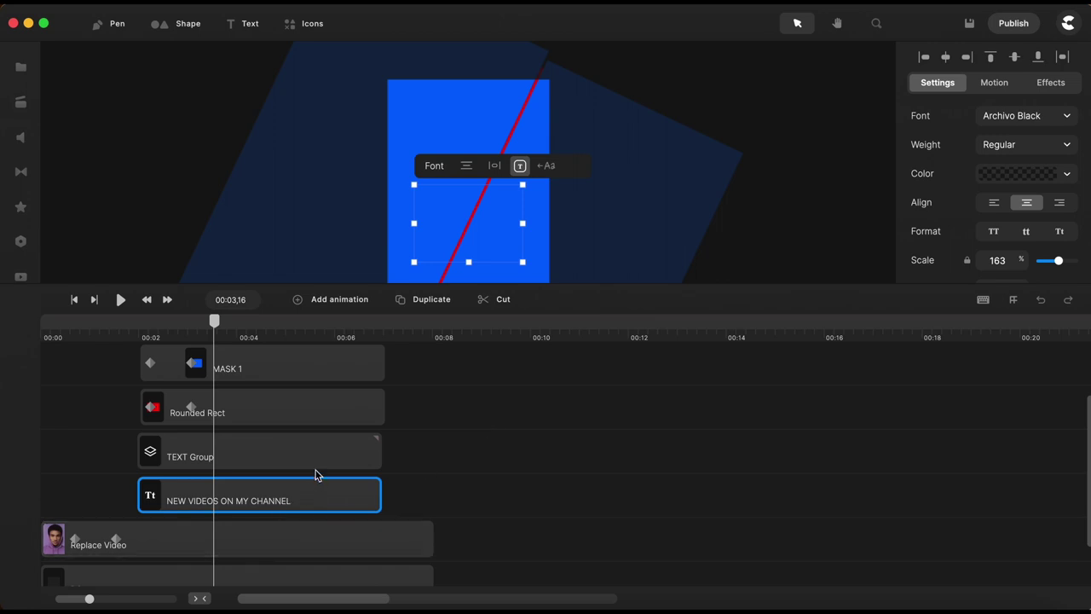
left_click(292, 374, "shift")
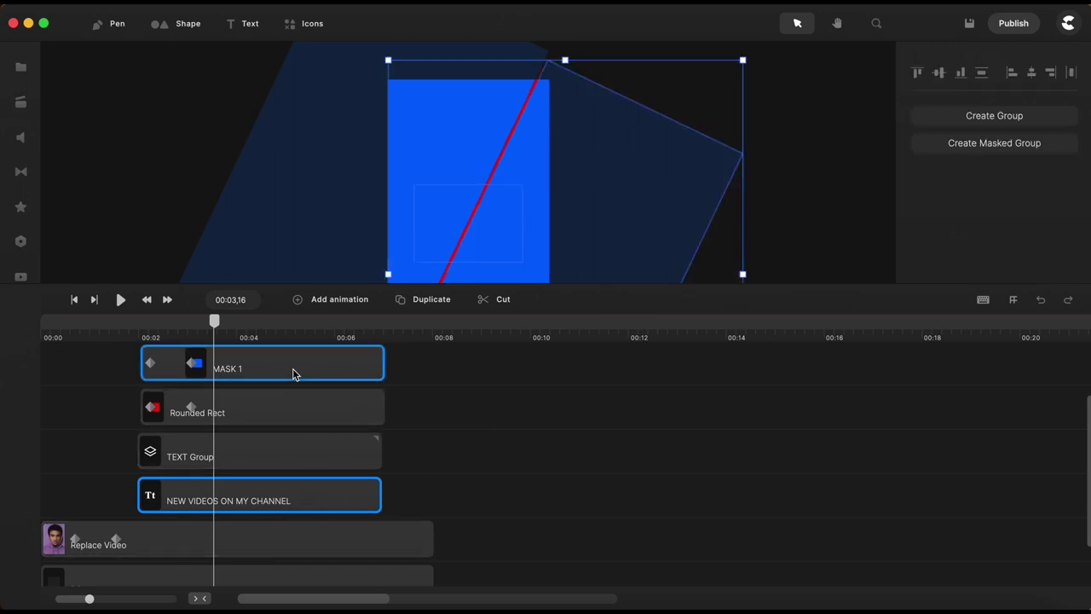
right_click(293, 375)
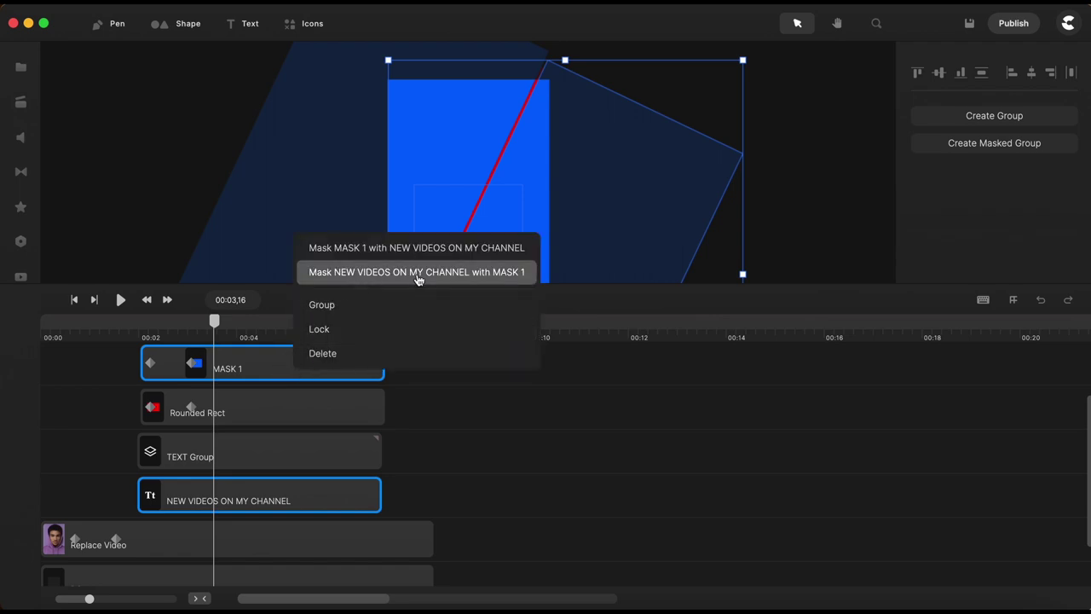
left_click(498, 272)
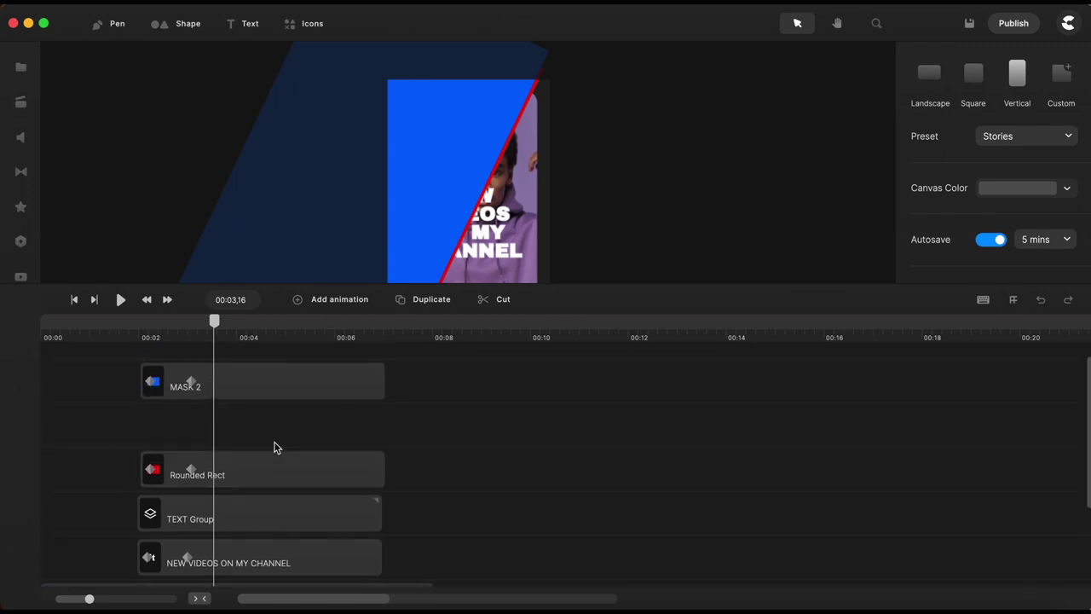
- Remove the empty tracks, then apply 'Mask TEXT Group with MASK 2' to the TEXT Group
right_click(313, 430)
left_click(361, 414)
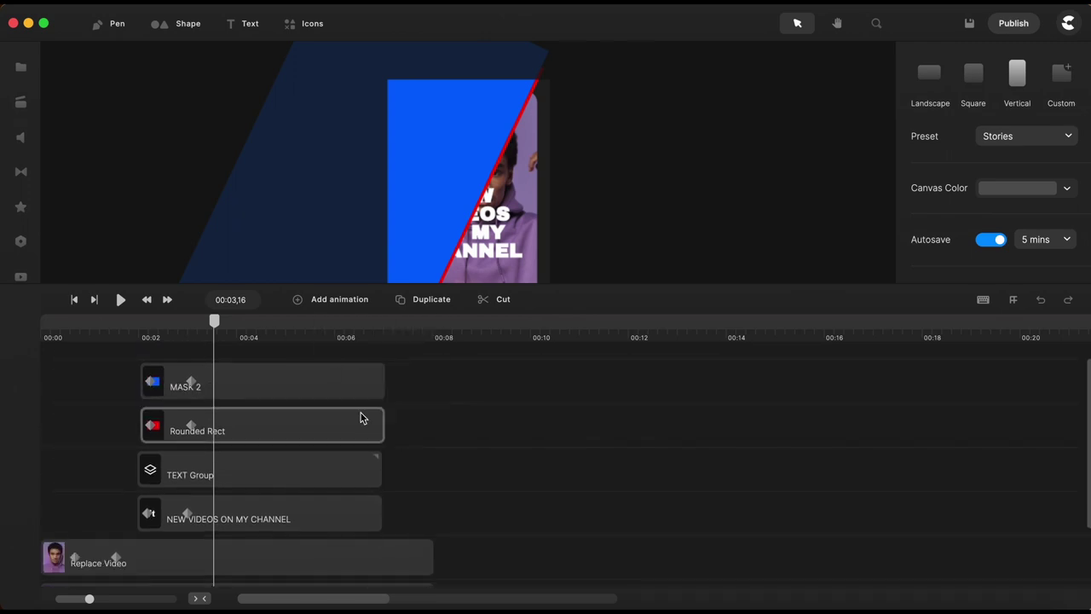
left_click(236, 474)
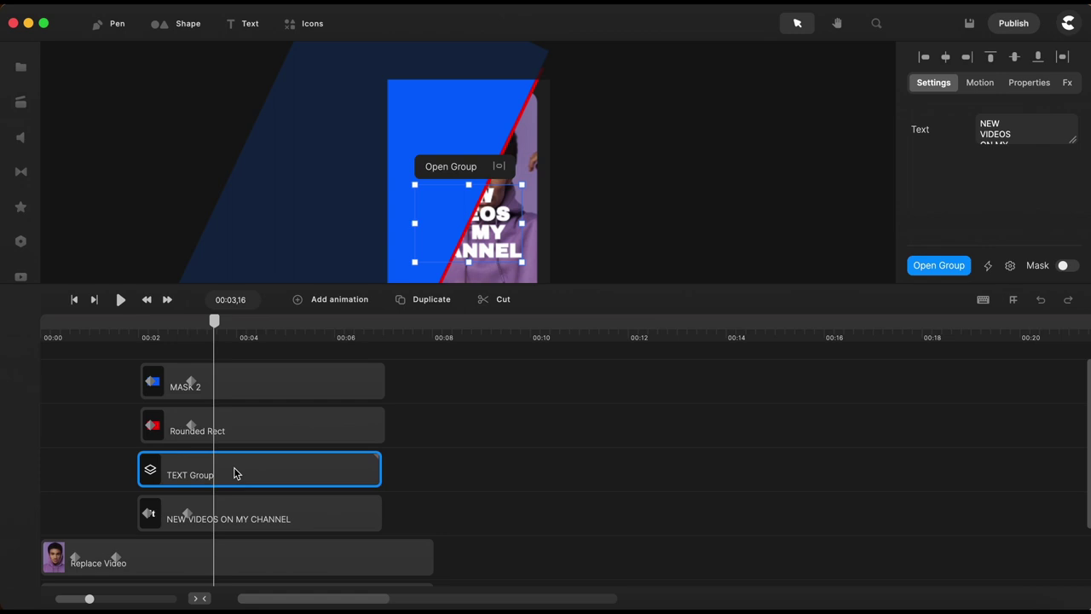
left_click(255, 388, "shift")
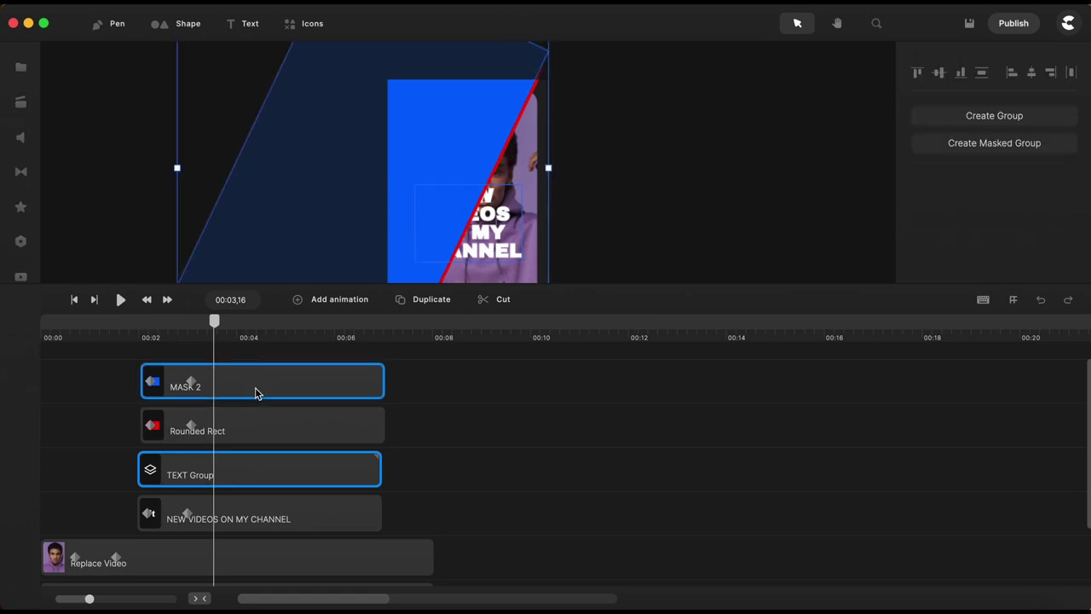
right_click(255, 387)
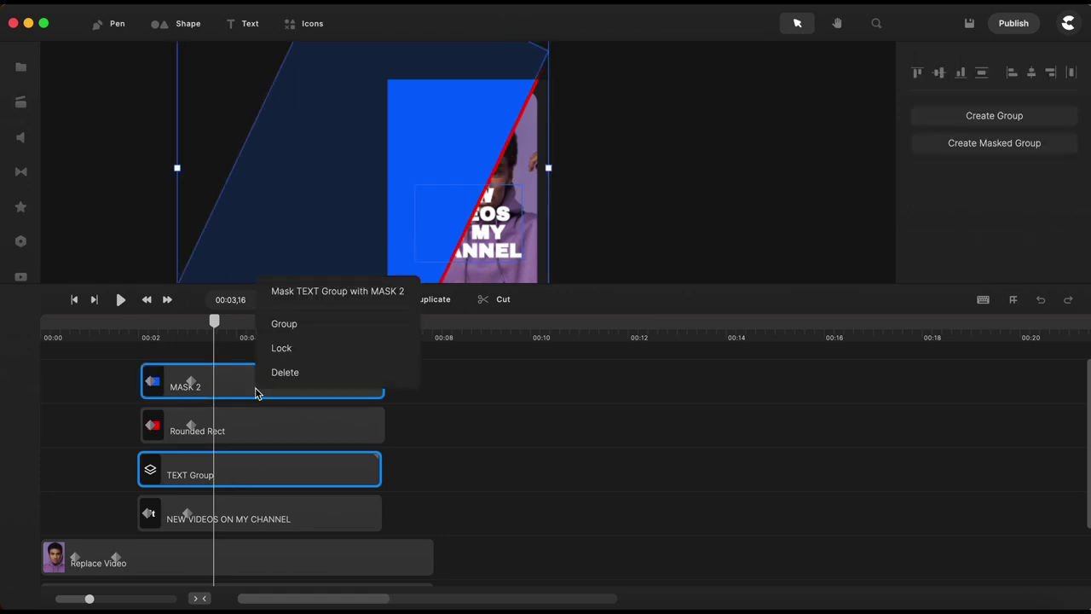
left_click(375, 294)
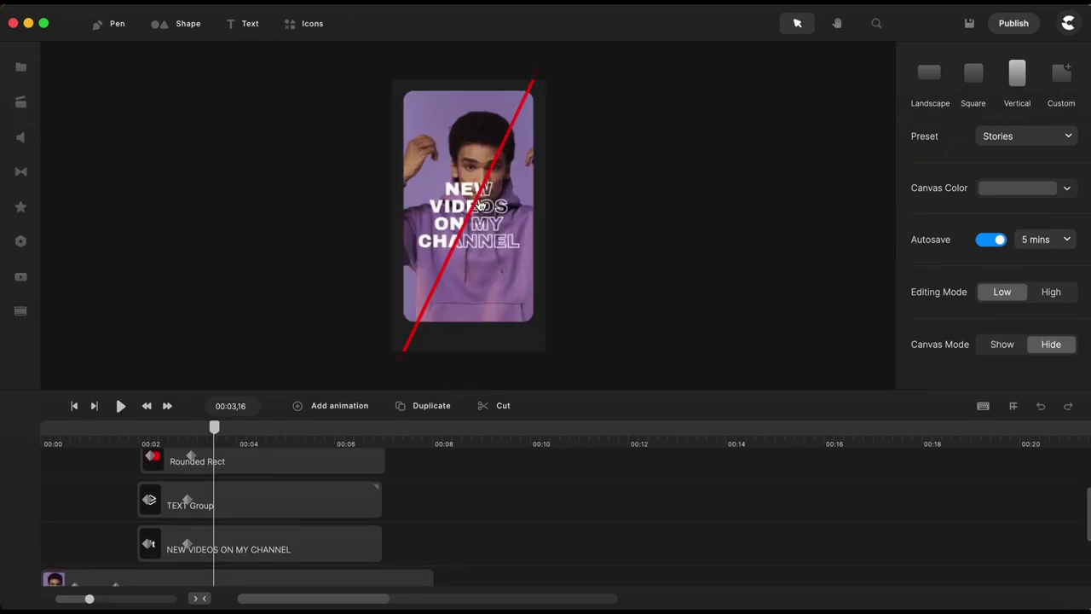
left_click(134, 439)
- Play and scrub the preview to watch the text reveal
key("space")
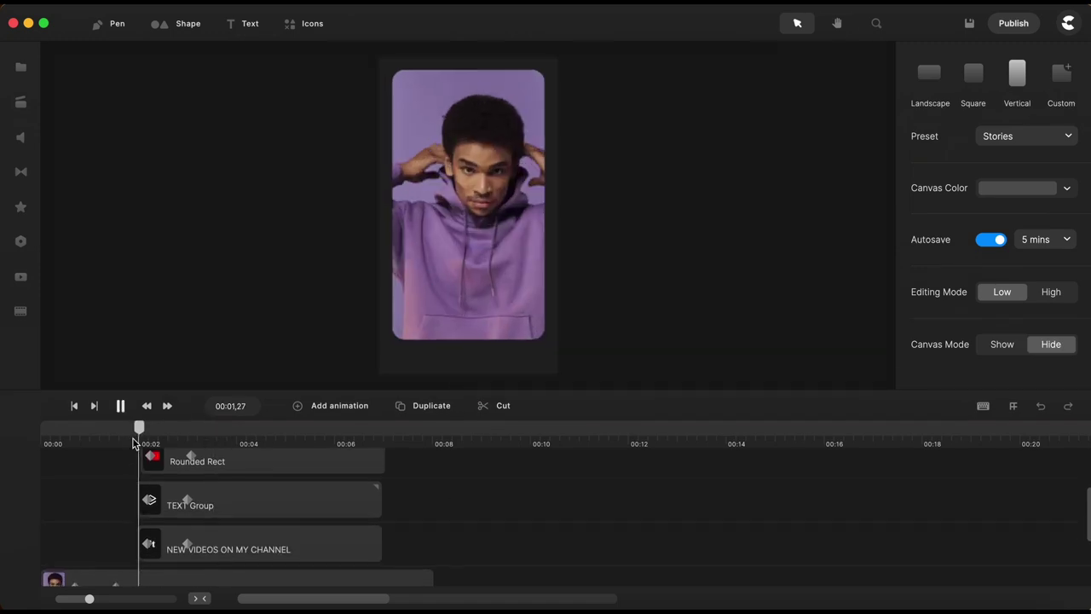
key("space")
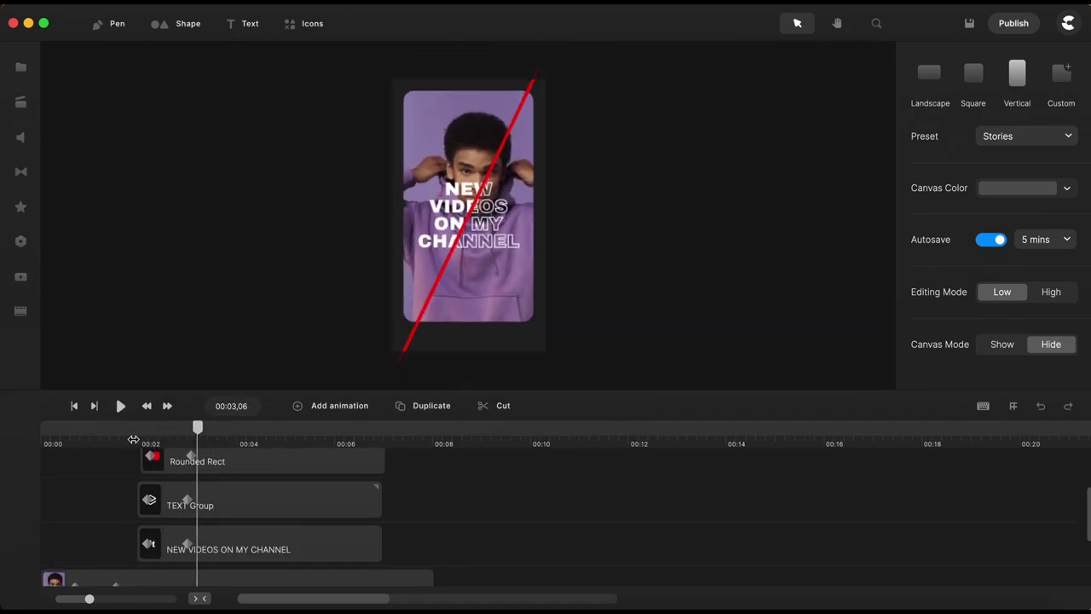
mouse_move(196, 436)
left_mouse_down()
mouse_move(145, 436)
mouse_move(188, 436)
left_mouse_up()
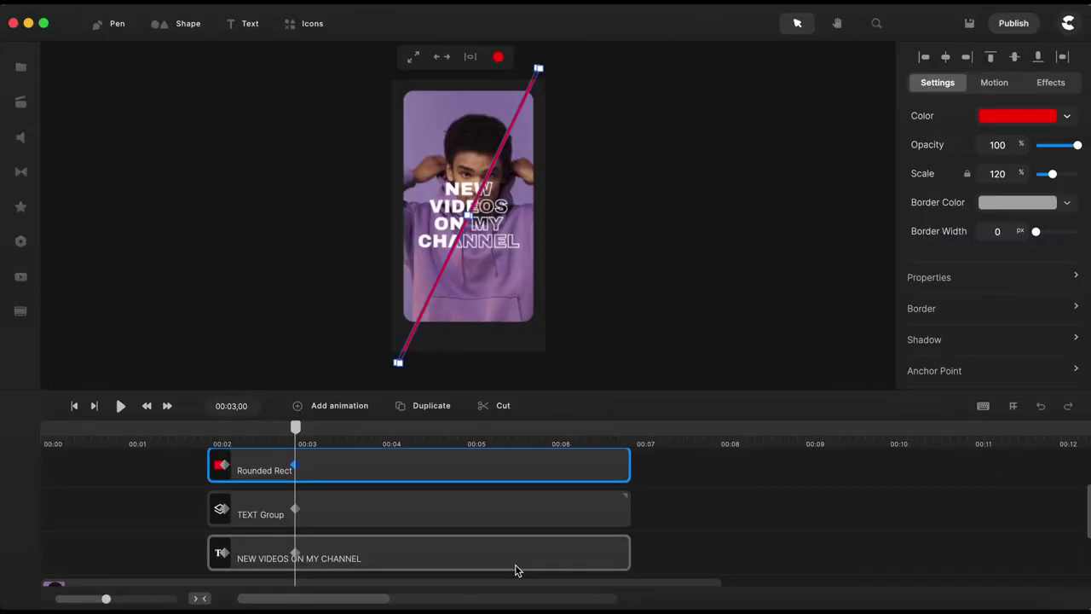
- Turn on Detach Mask for the NEW VIDEOS ON MY CHANNEL text, then scrub back before it appears
left_click(514, 564)
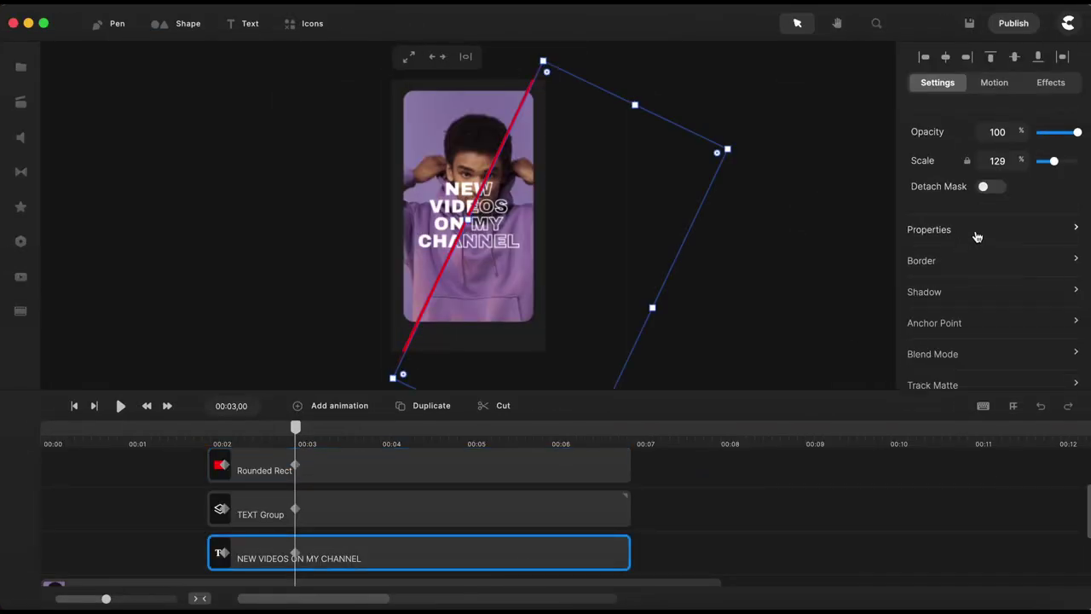
left_click(990, 187)
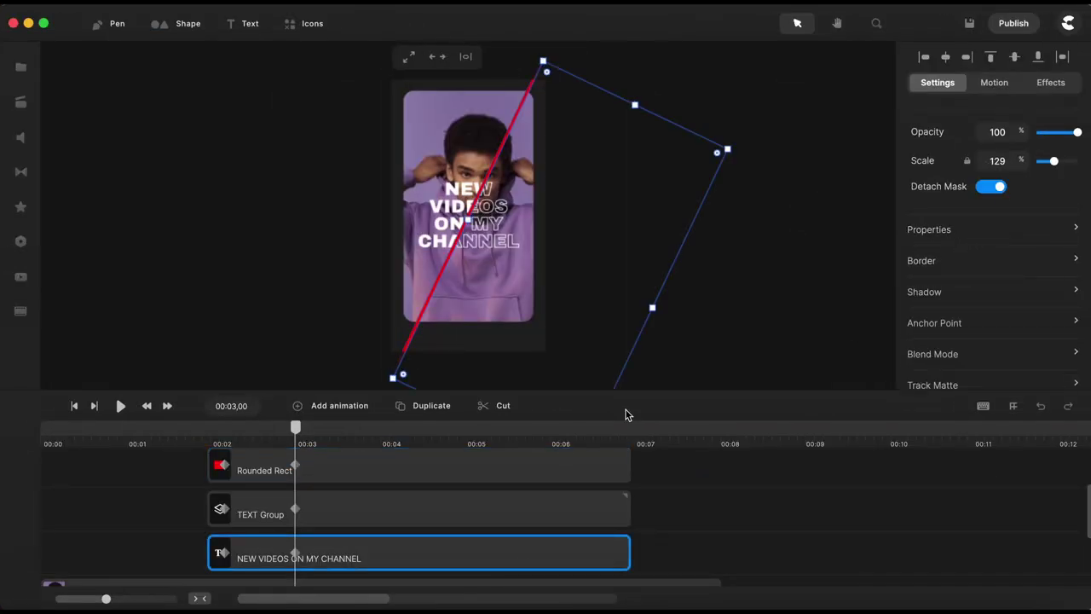
left_click(524, 508)
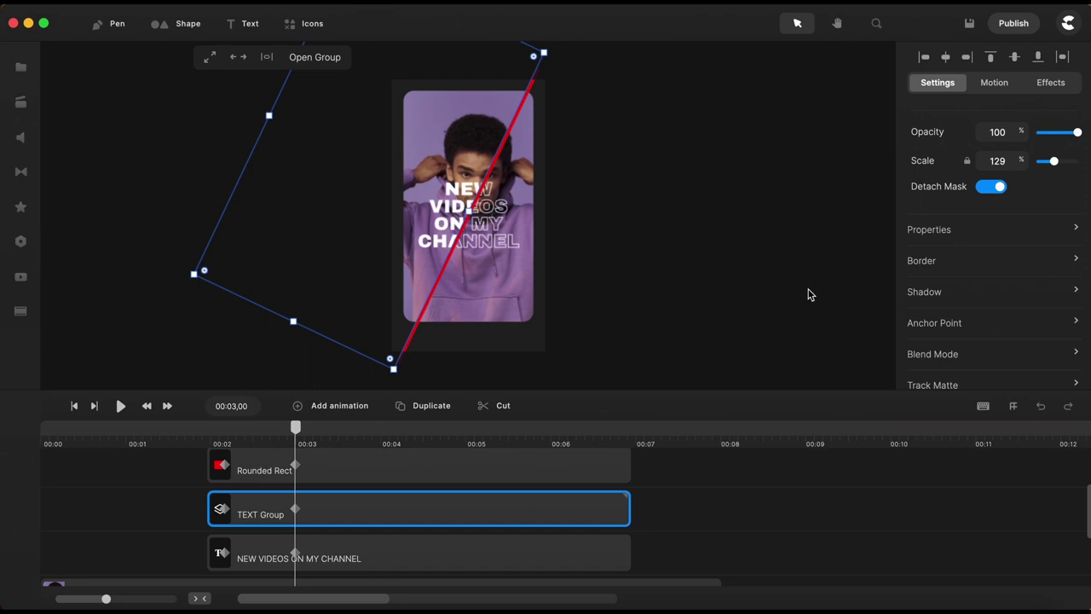
left_click(748, 505)
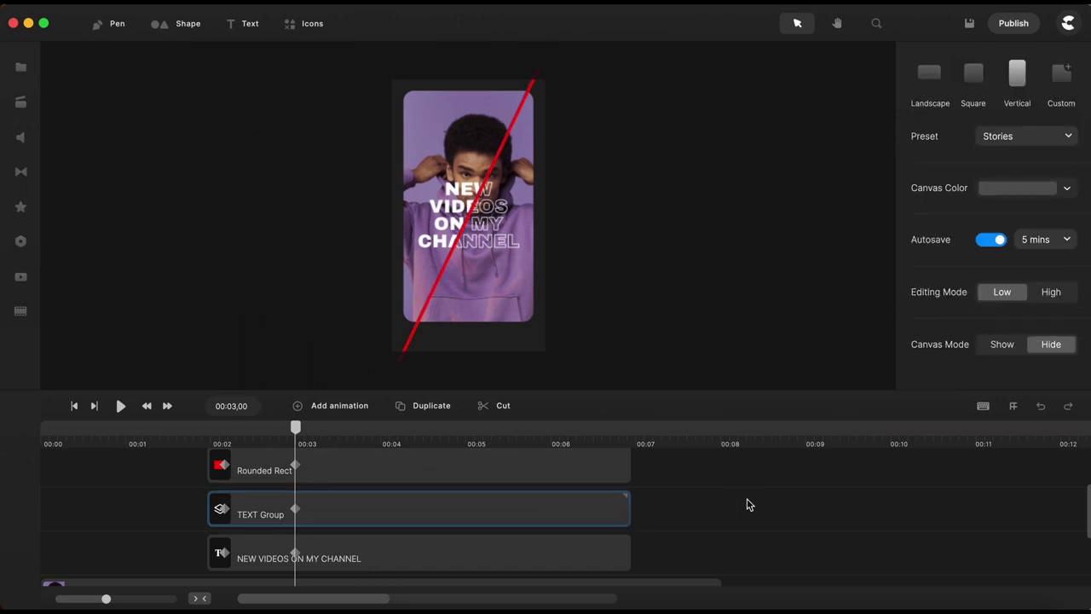
left_click(606, 520)
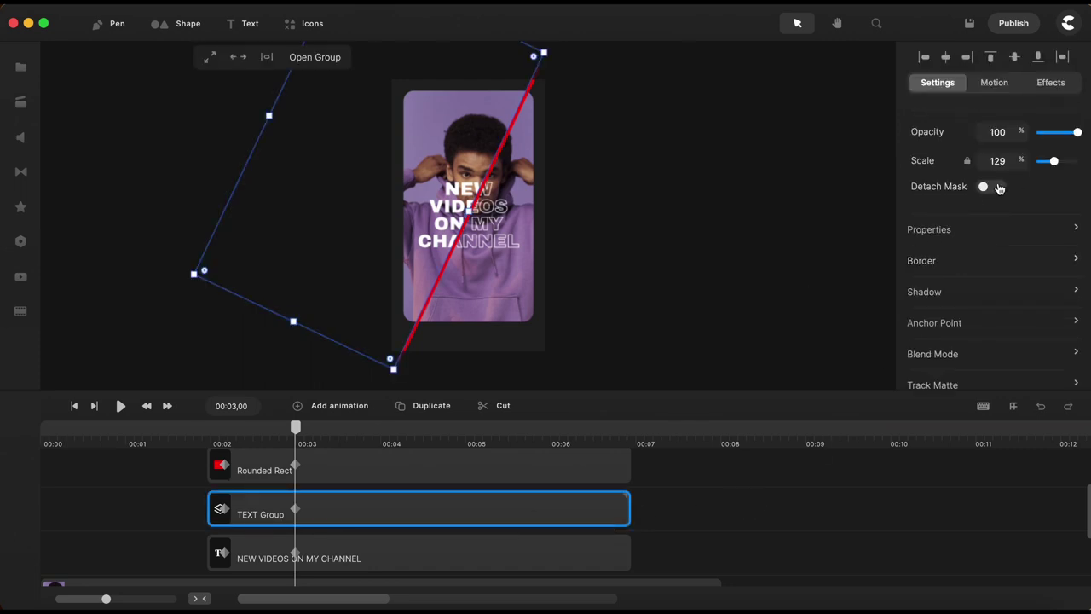
left_click(727, 504)
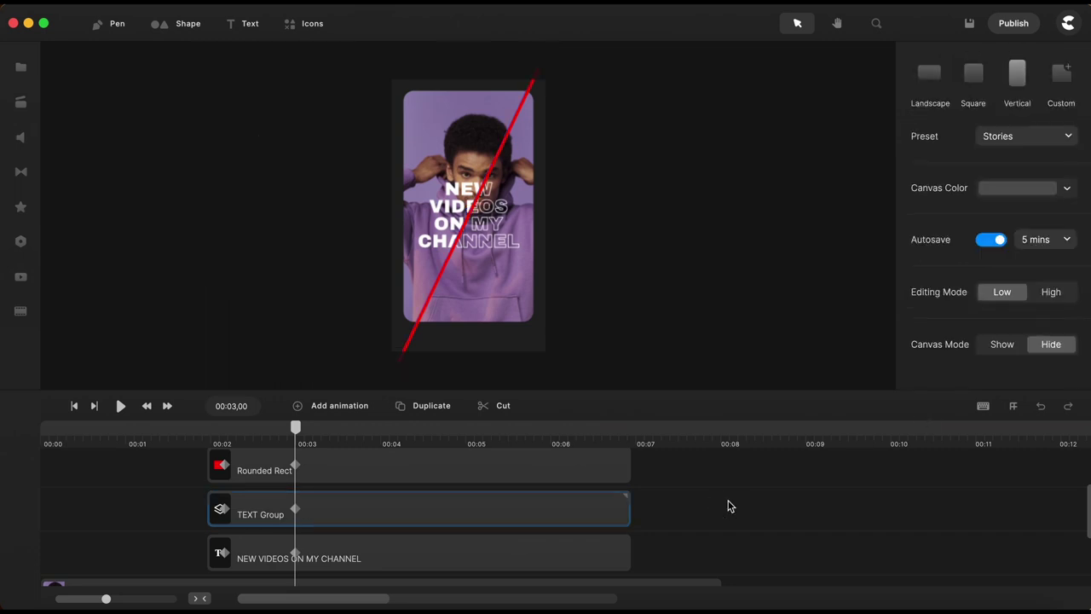
left_click(296, 428)
mouse_move(296, 433)
left_mouse_down()
mouse_move(207, 437)
mouse_move(299, 431)
left_mouse_up()
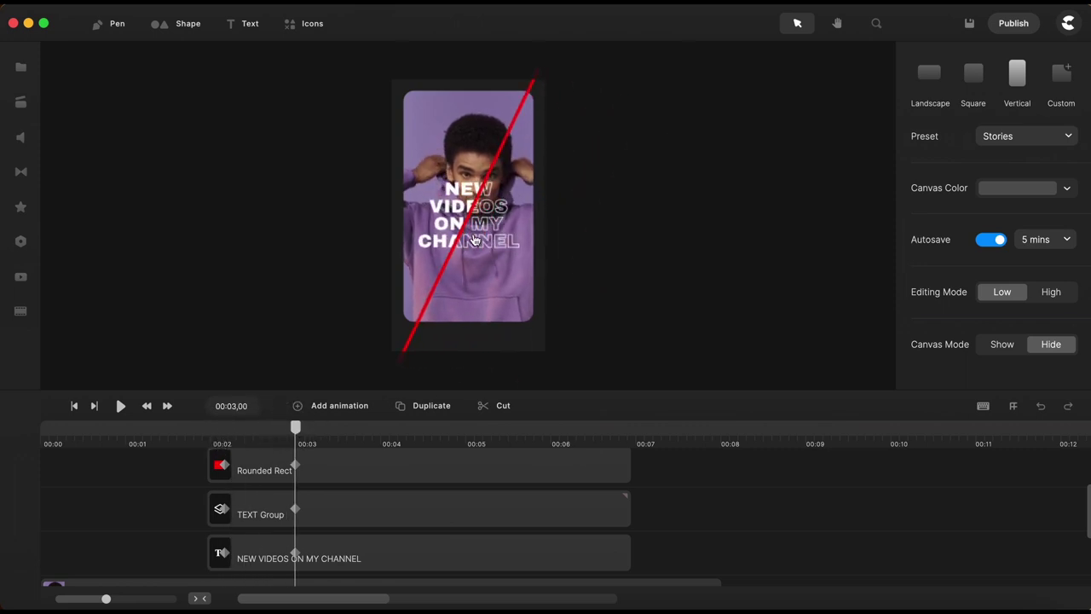
- Scrub to mid-reveal and inspect the keyframes of the solid text, TEXT Group and red line
scroll(474, 241, "up", 5)
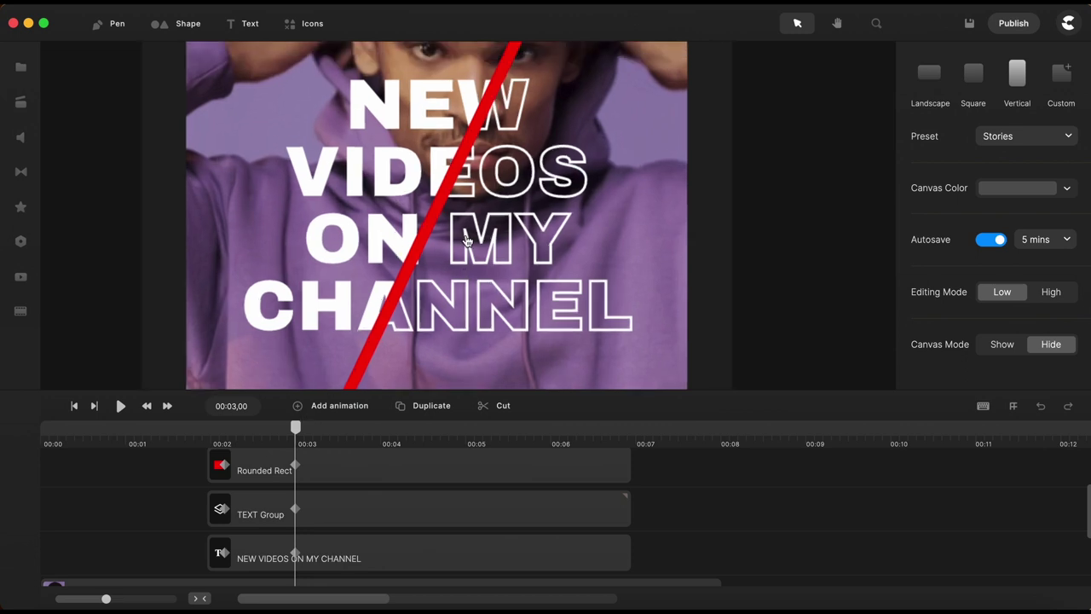
left_click_drag(296, 431, 225, 432)
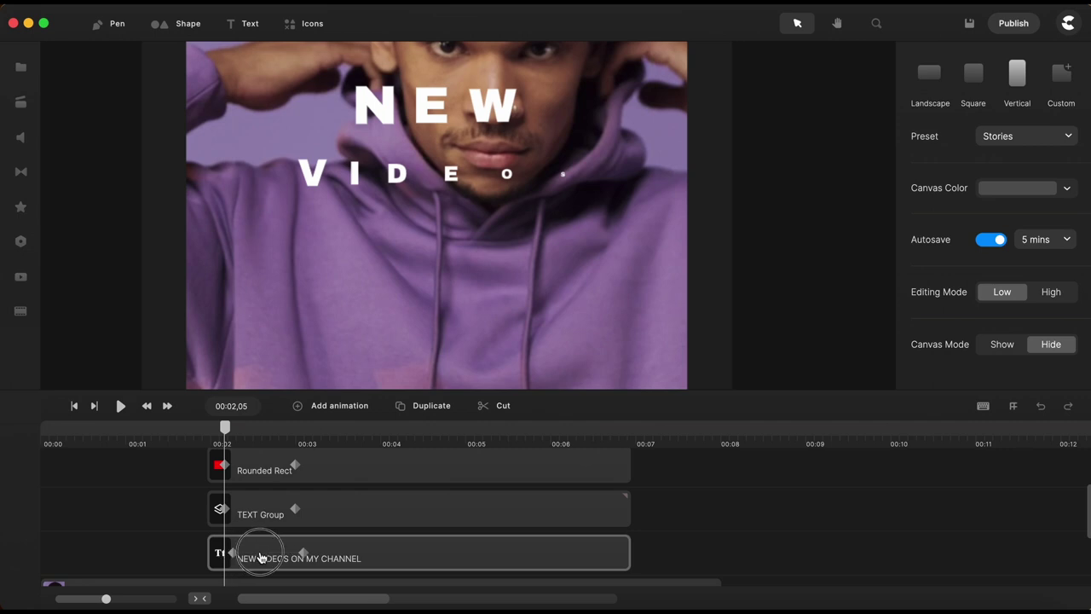
left_click(244, 552)
left_click(255, 517)
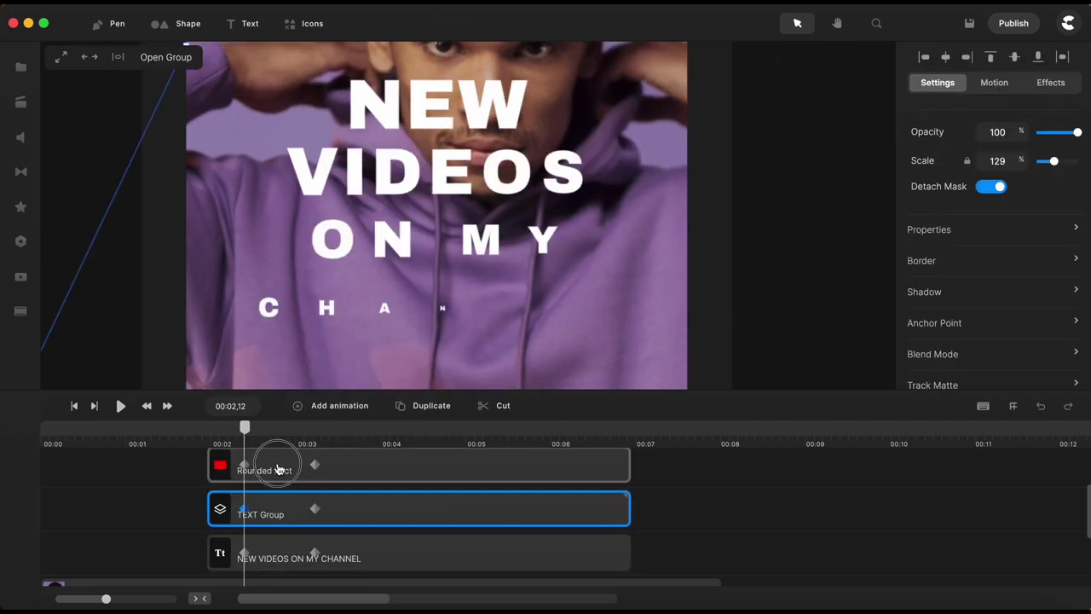
left_click(275, 468)
left_click_drag(225, 427, 255, 427)
- Shift the TEXT Group and red line keyframes later to align with the solid text's
left_click(309, 556)
left_click_drag(282, 512, 301, 511)
left_click_drag(284, 469, 304, 468)
left_click_drag(287, 511, 288, 510)
left_click_drag(291, 468, 346, 437)
left_click(265, 465)
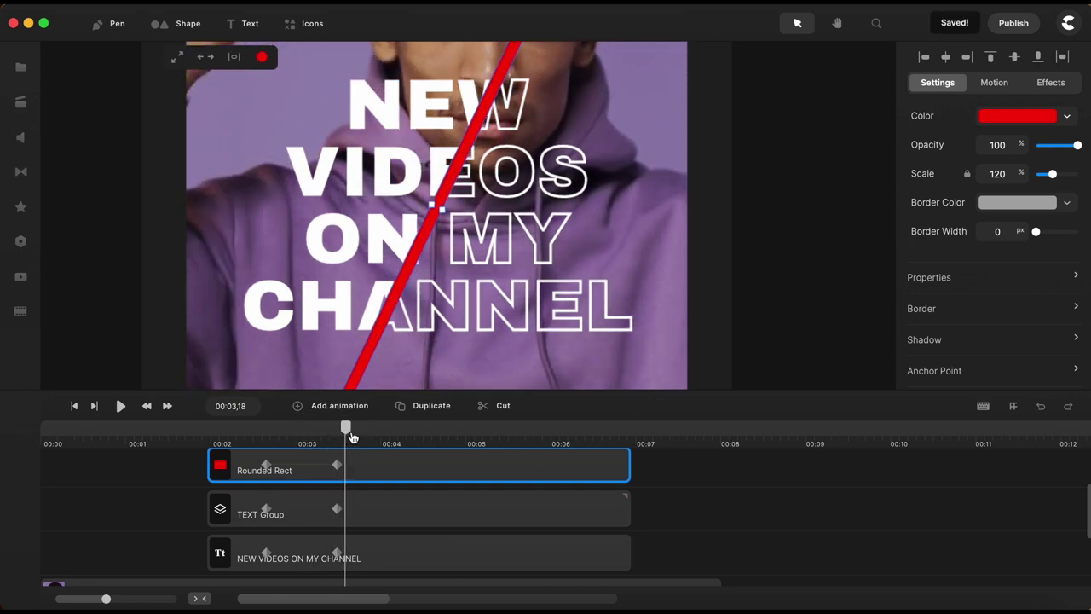
- Group the TEXT Group and NEW VIDEOS ON MY CHANNEL clips into one clip
left_click(706, 513)
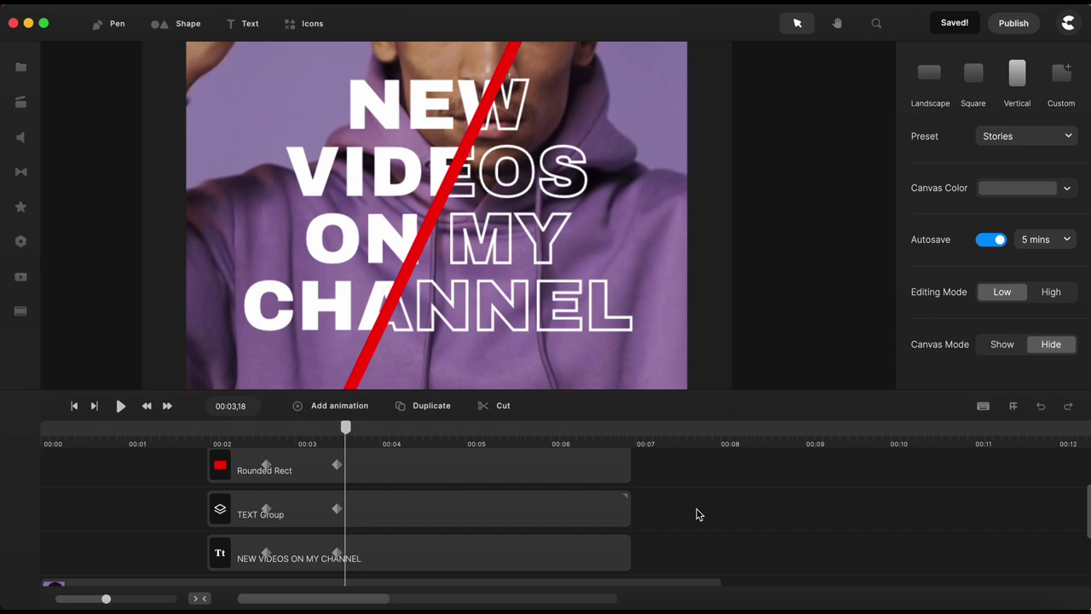
left_click_drag(660, 389, 652, 236)
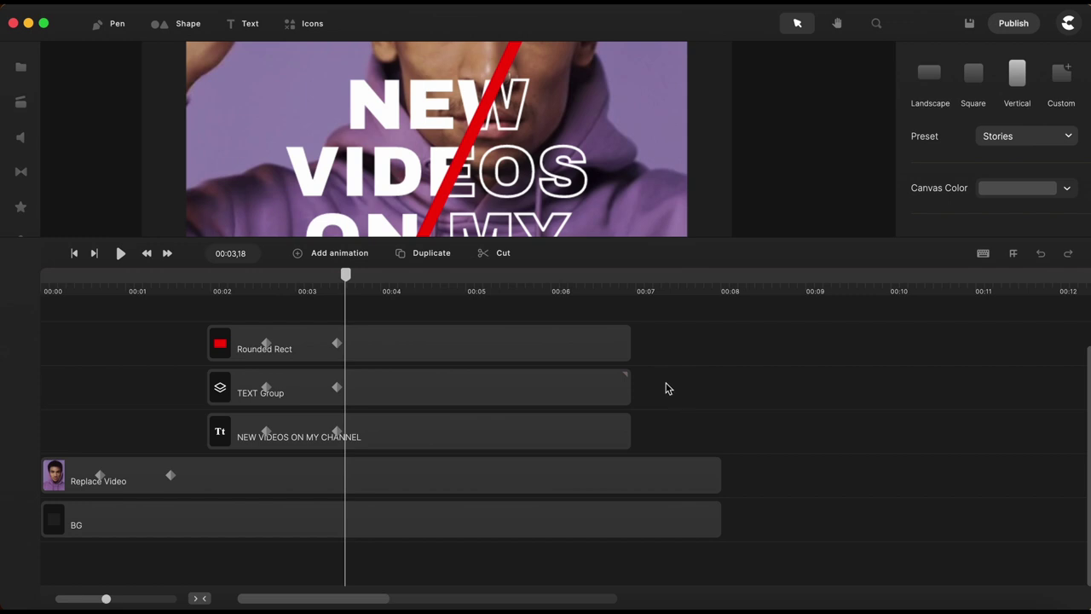
left_click_drag(652, 377, 534, 438)
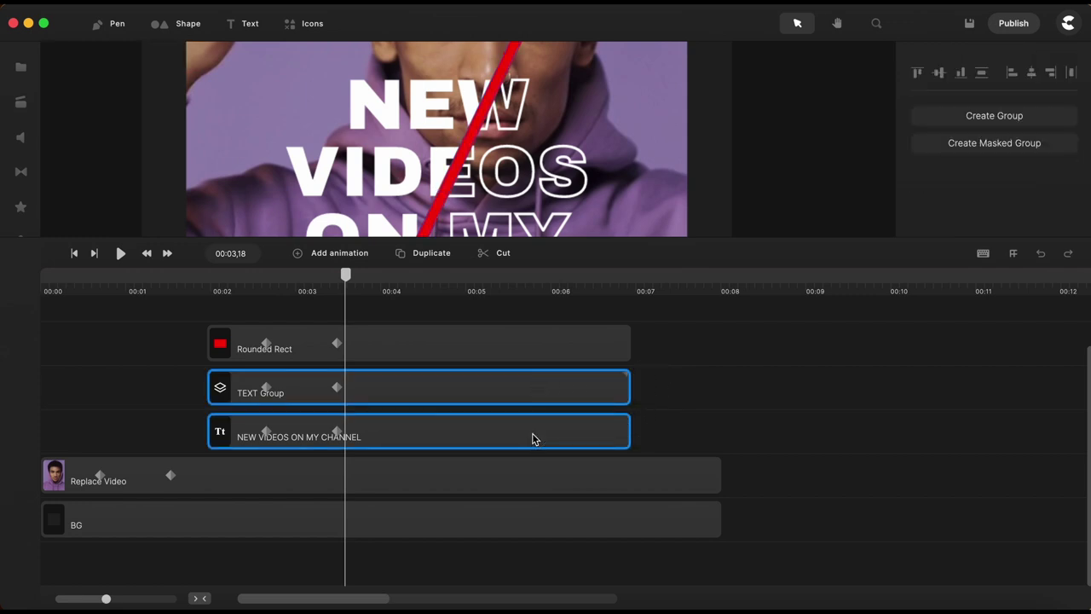
right_click(534, 438)
left_click(571, 370)
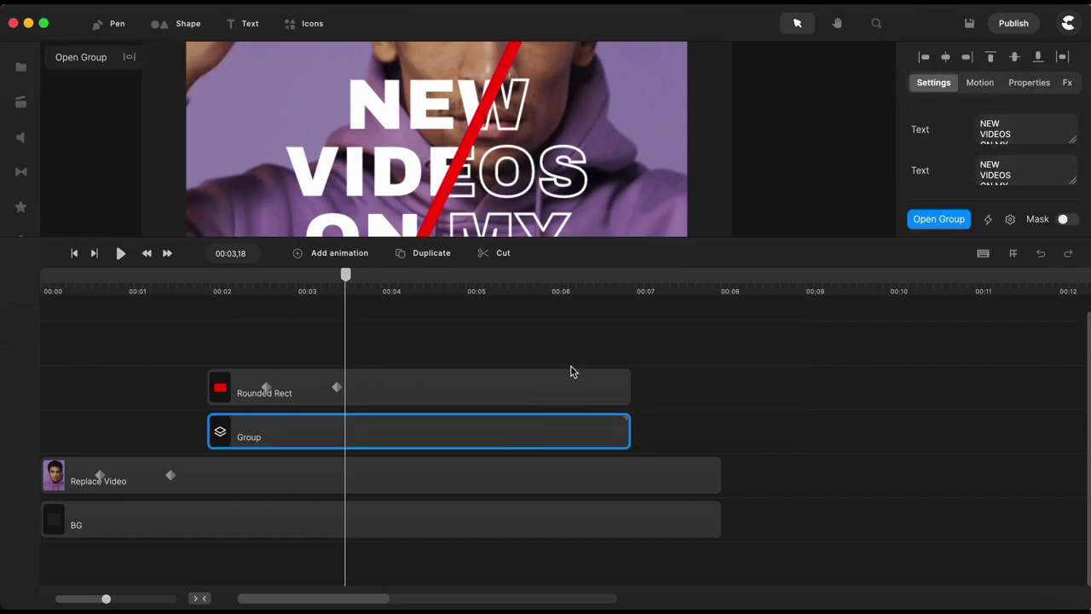
- Rename the new group clip to 'Text Group' and enlarge the preview
right_click(383, 430)
left_click(421, 214)
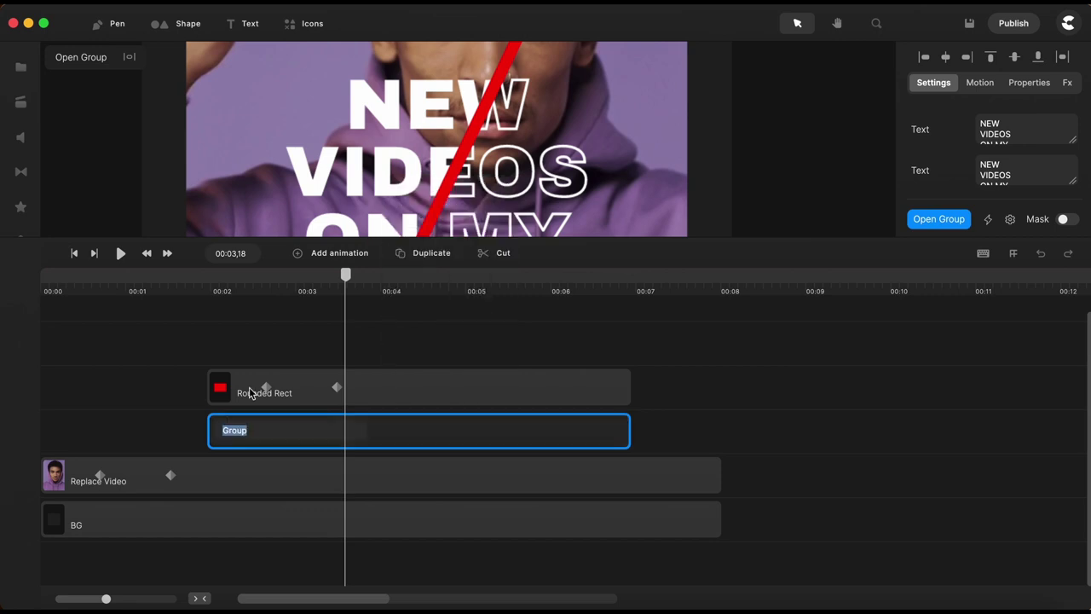
left_click(225, 432)
type("Text")
key("Return")
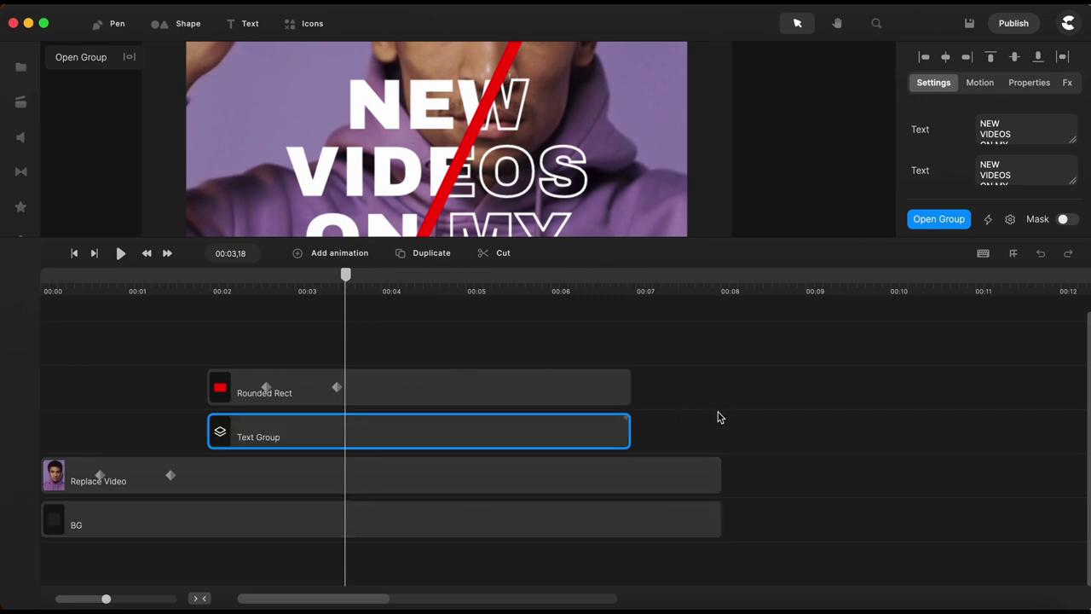
left_click_drag(777, 237, 777, 439)
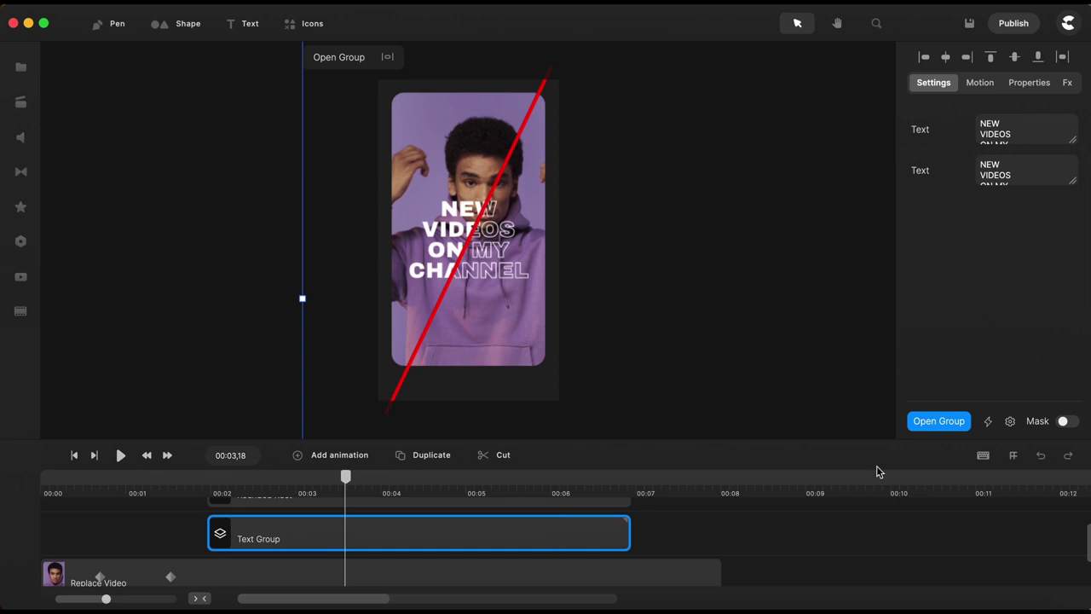
- Link the two Text properties in the group's Easy Edit Properties
left_click(1011, 423)
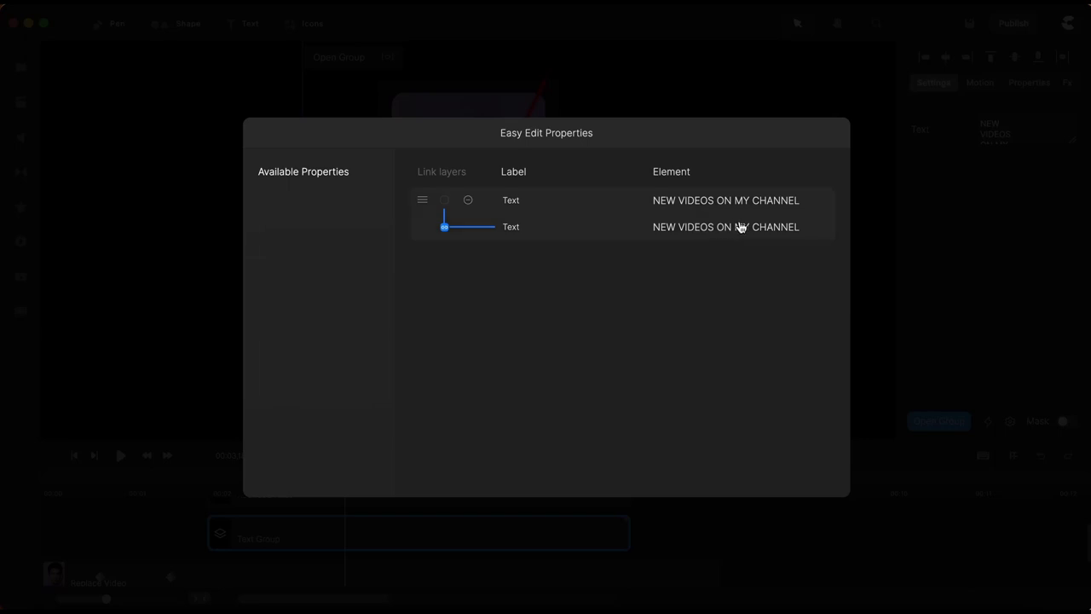
left_click(141, 282)
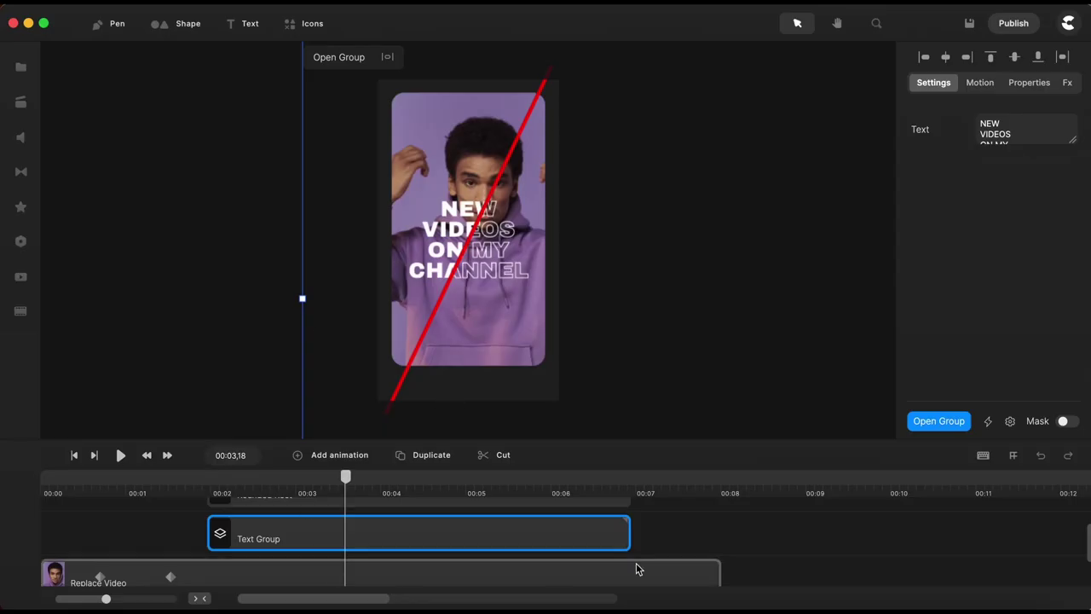
left_click(701, 524)
left_click(560, 548)
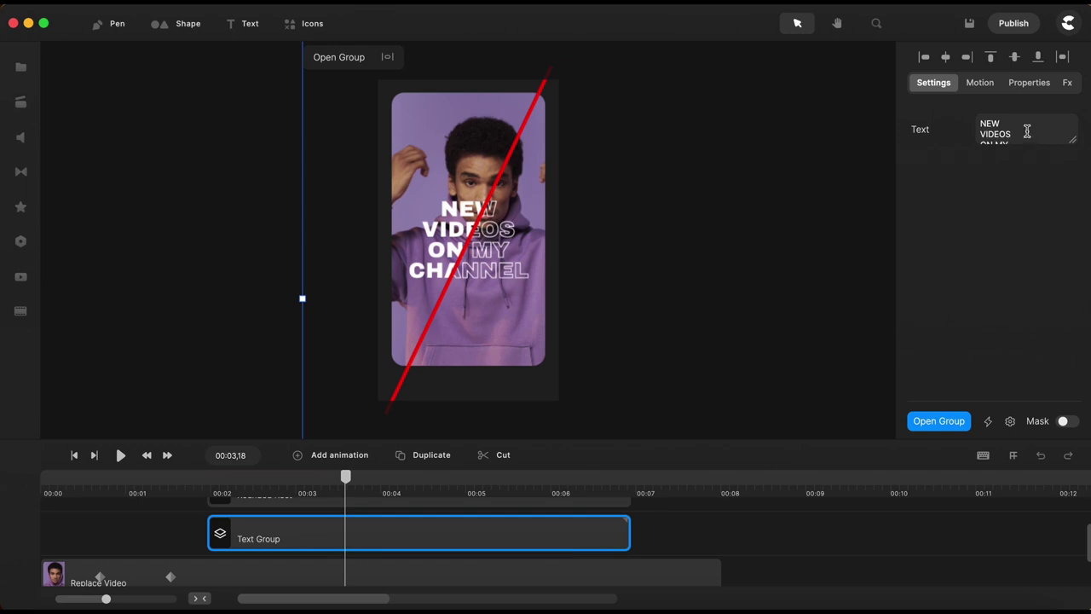
- Test the linked Text field by changing NEW to 'one', then restore NEW
key("BackSpace")
key("BackSpace")
key("BackSpace")
type("one")
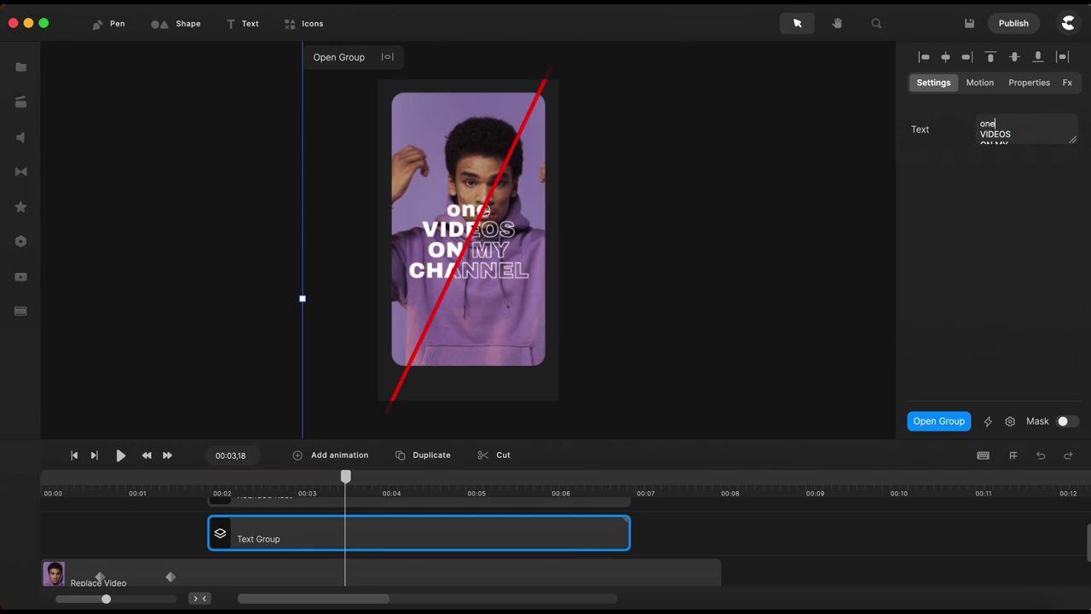
left_click_drag(345, 478, 409, 477)
double_click(988, 125)
type("NEW")
left_click(656, 452)
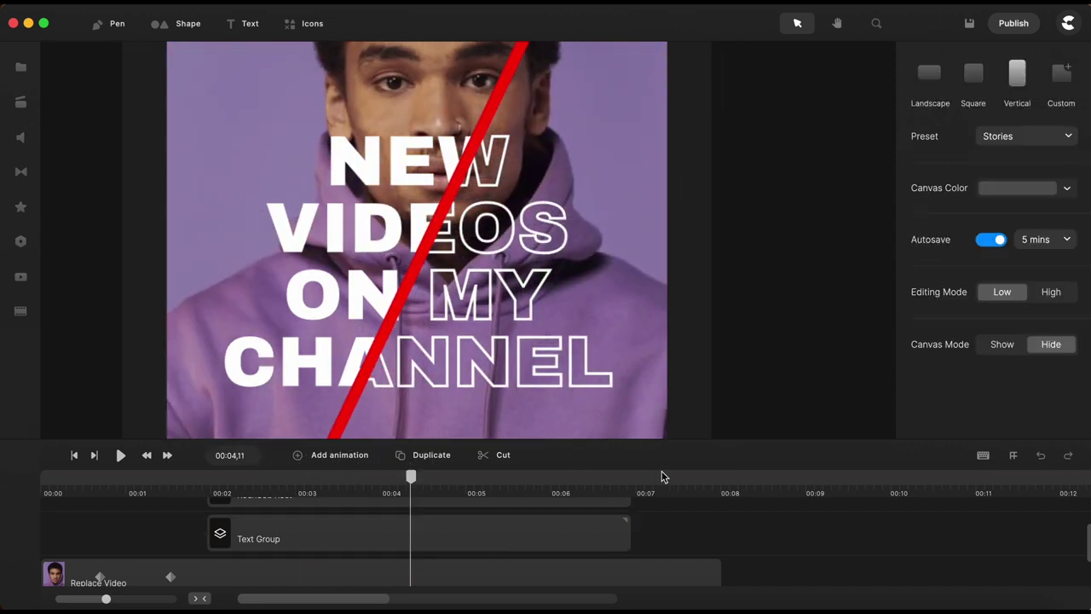
scroll(256, 496, "down", 2)
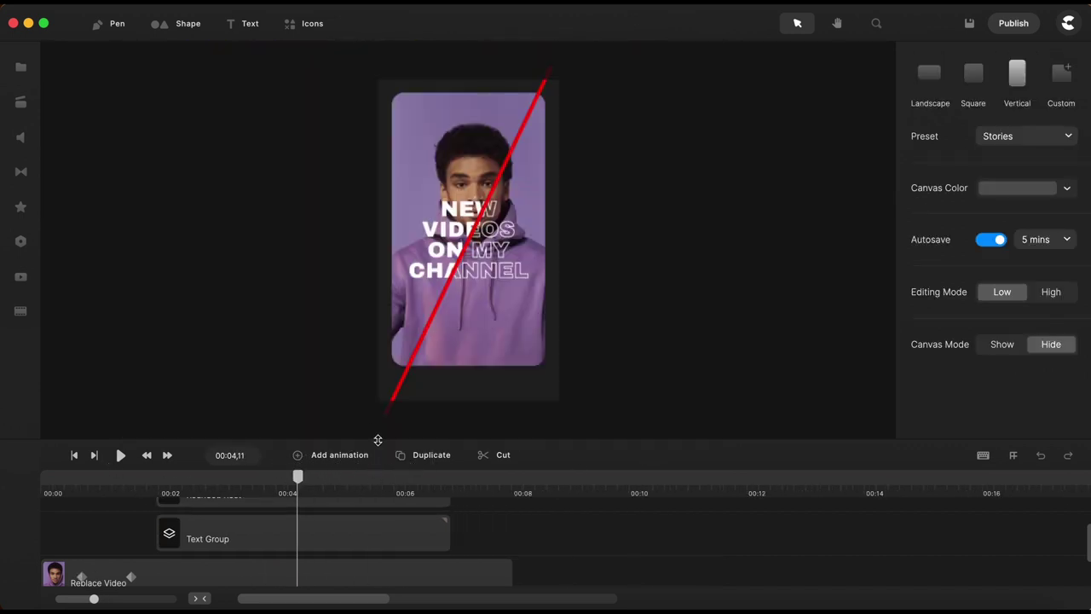
left_click_drag(377, 440, 395, 246)
left_click_drag(471, 371, 512, 434)
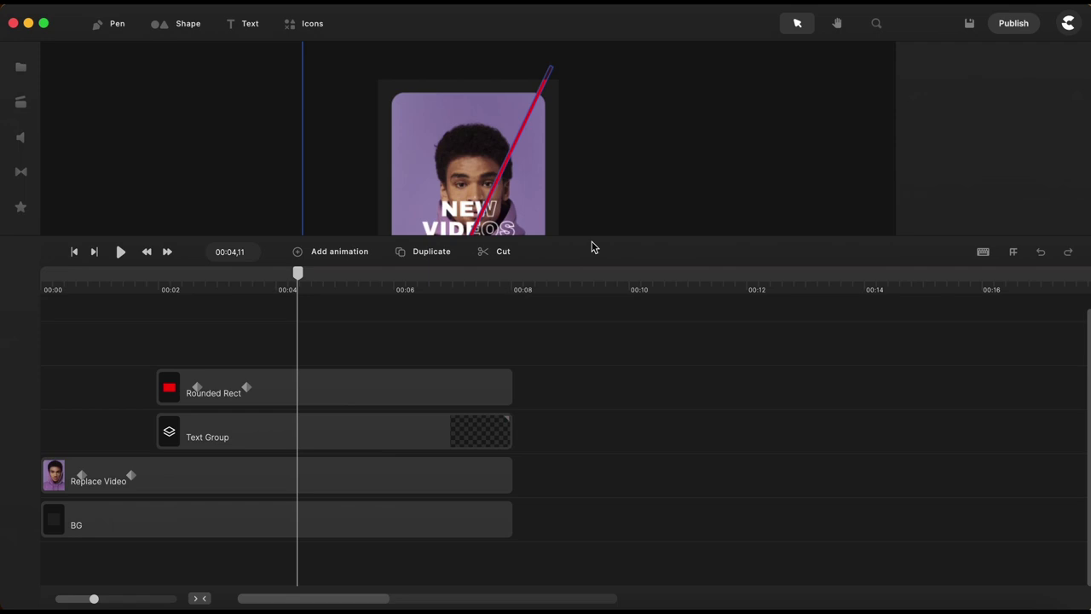
left_click_drag(594, 248, 593, 377)
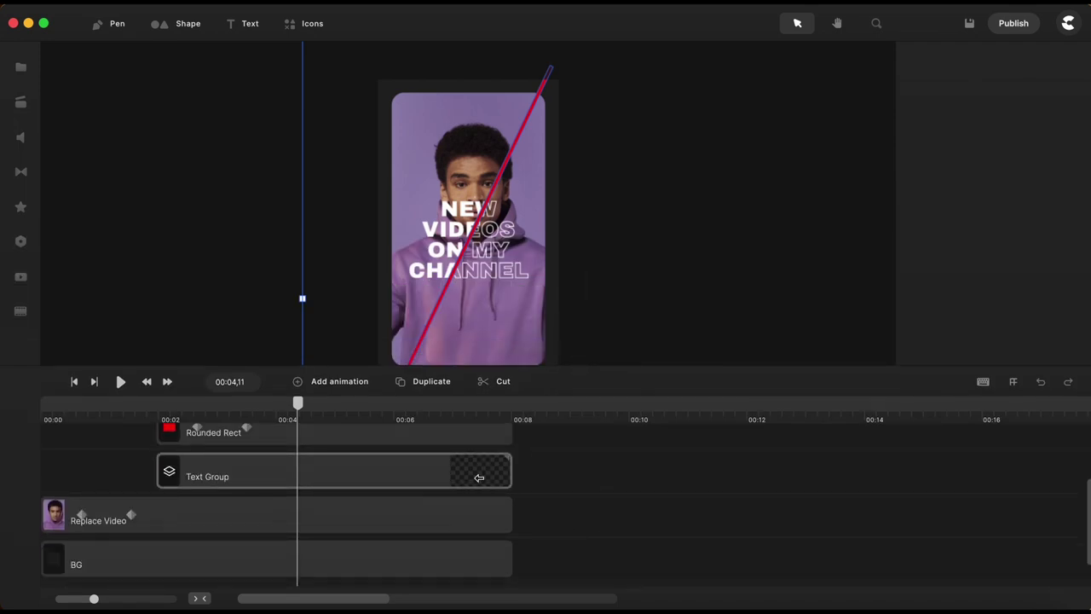
left_click(423, 478)
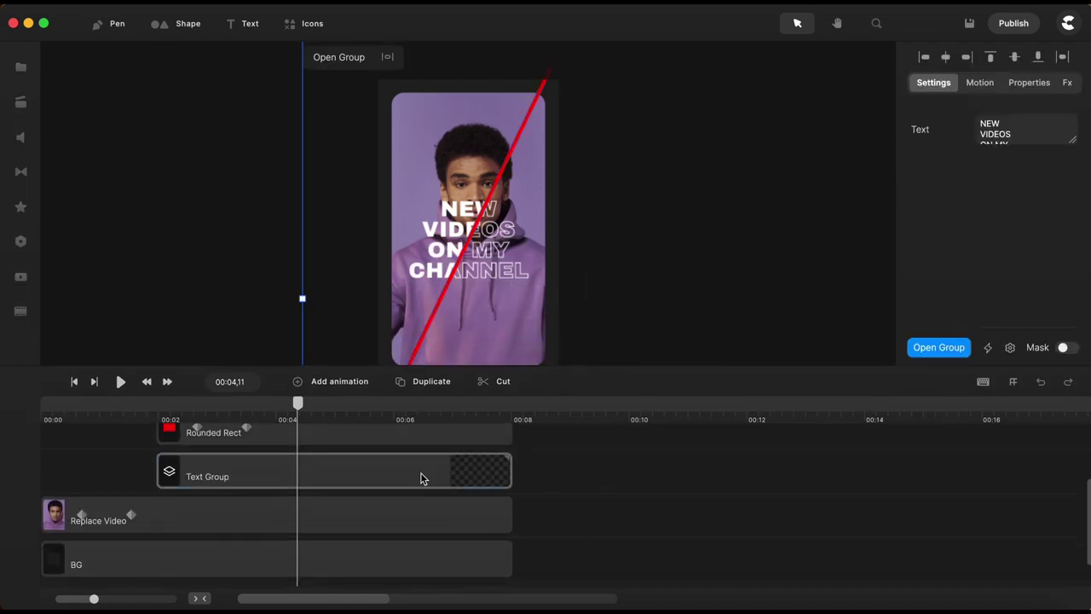
left_click(935, 351)
left_click_drag(345, 476, 397, 516)
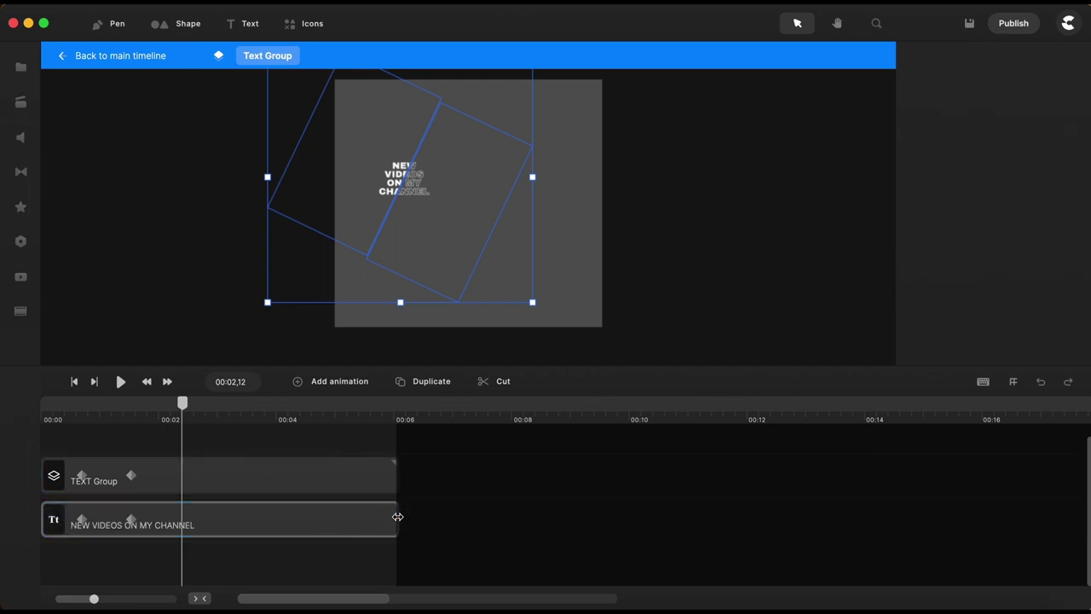
left_click(136, 57)
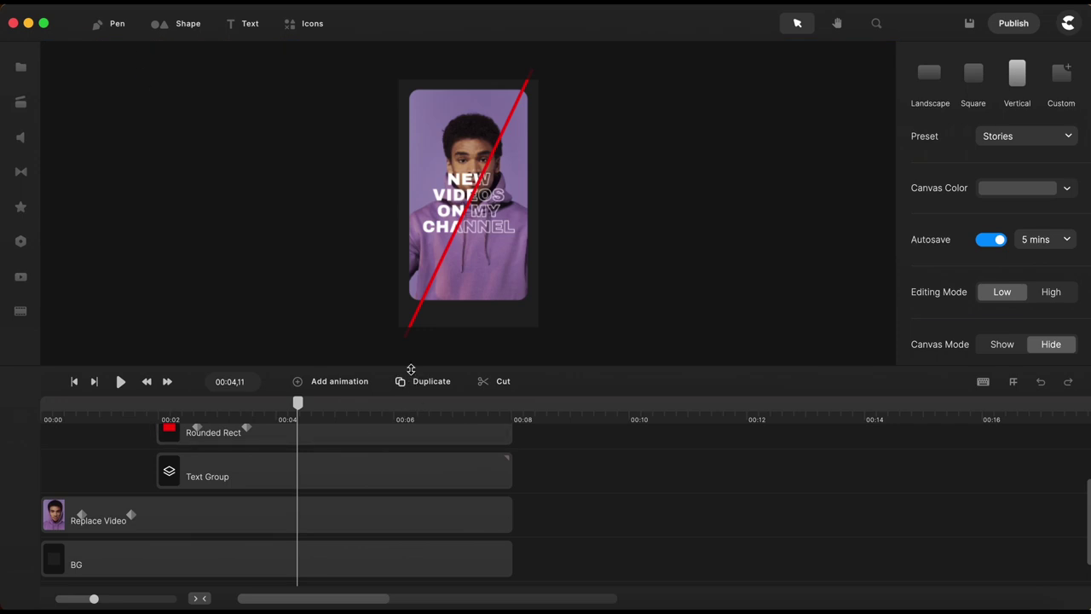
left_click_drag(411, 369, 418, 284)
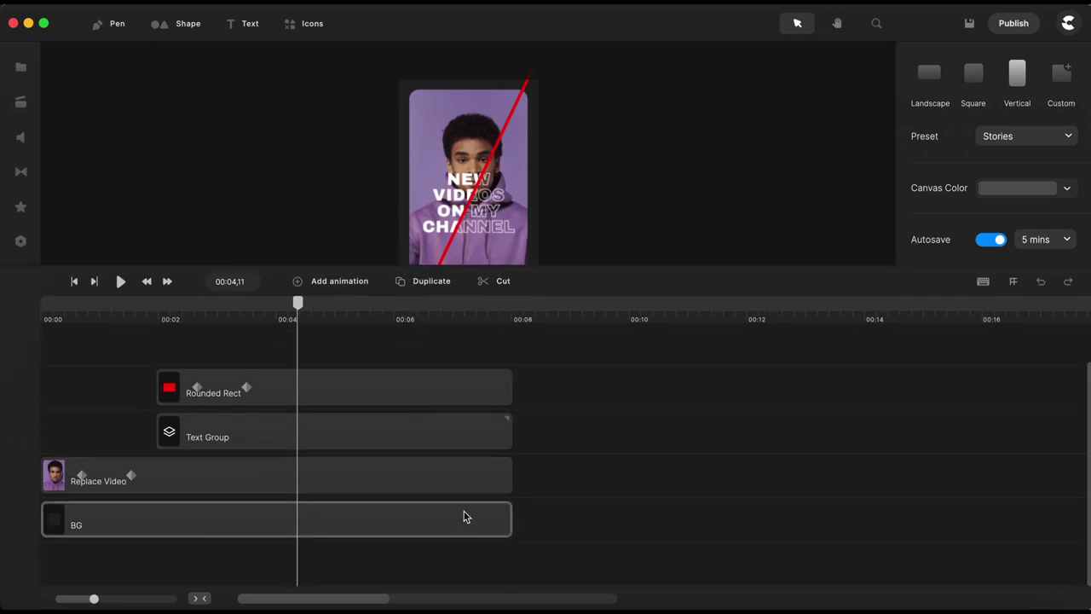
- Group all four clips into one master group and remove the leftover empty tracks
left_click_drag(534, 368, 402, 524)
right_click(402, 524)
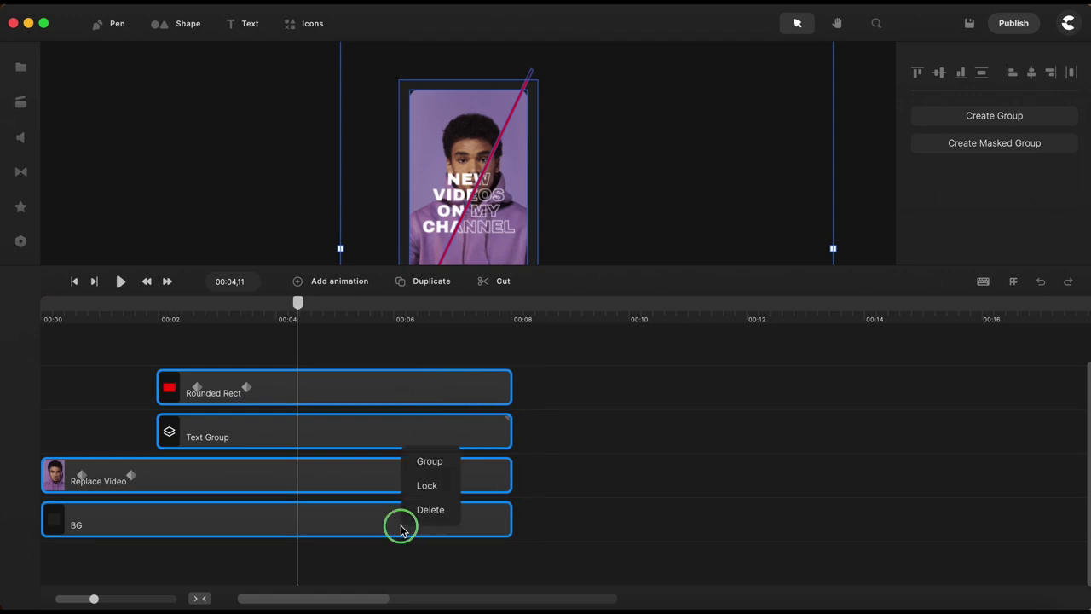
left_click(434, 463)
right_click(564, 422)
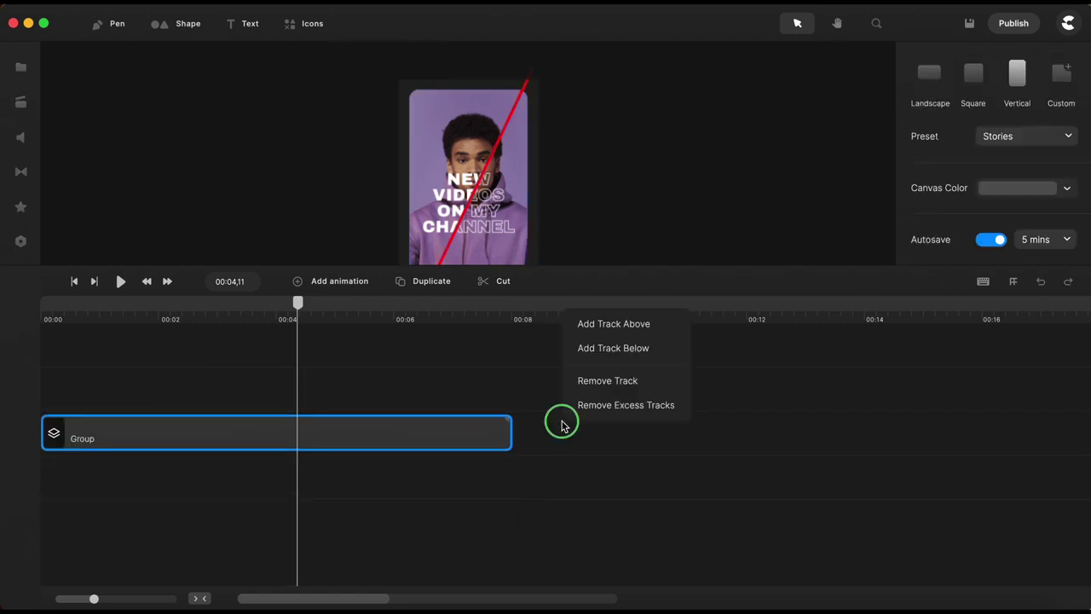
left_click(626, 405)
- Enlarge the preview and play the finished animation from the start
left_click_drag(582, 263, 570, 406)
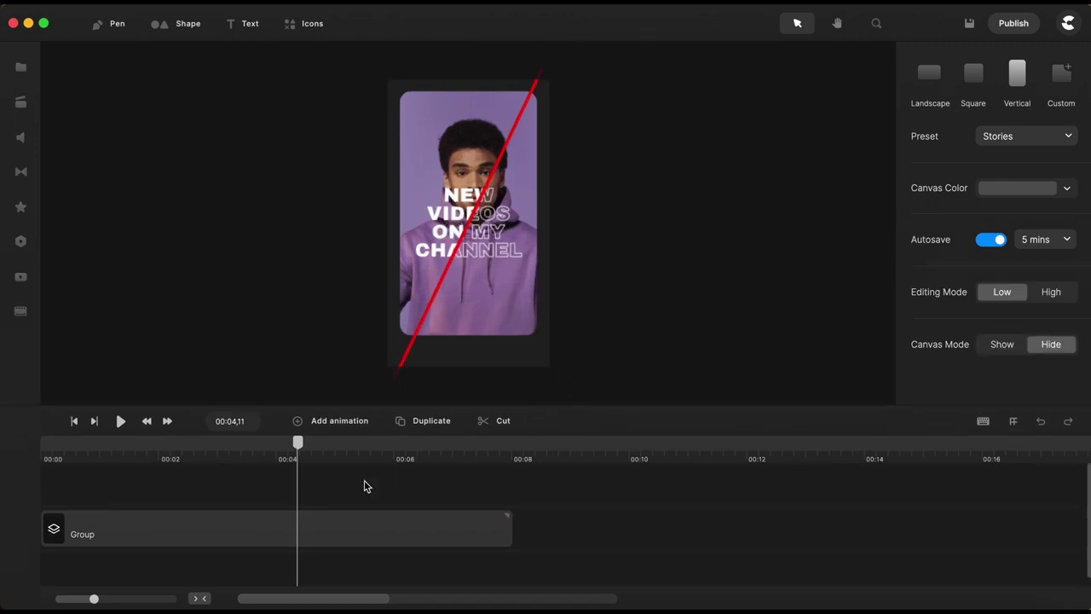
left_click(75, 422)
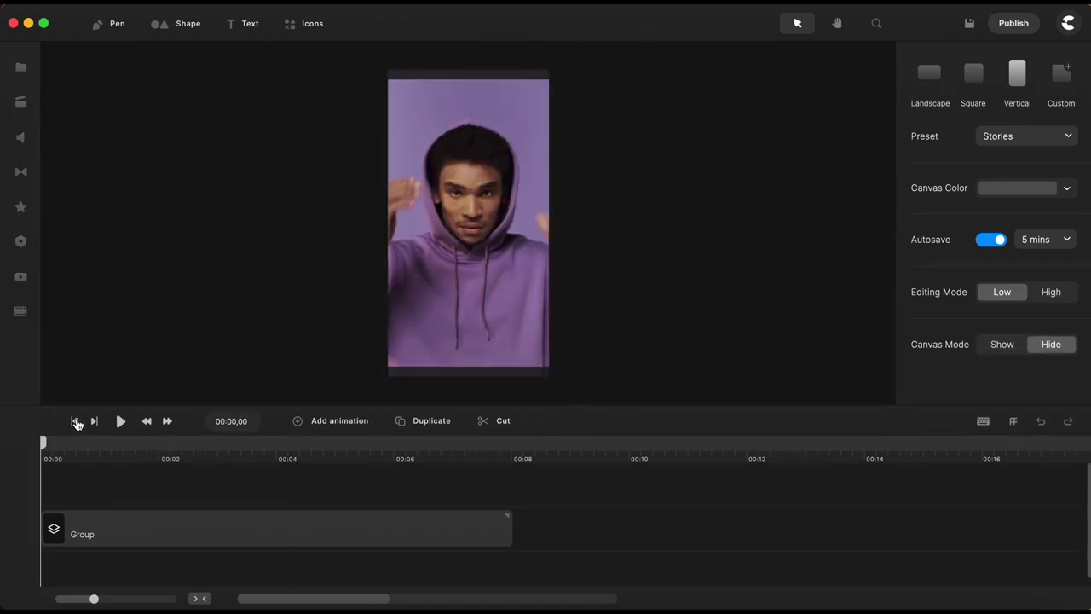
key("space")
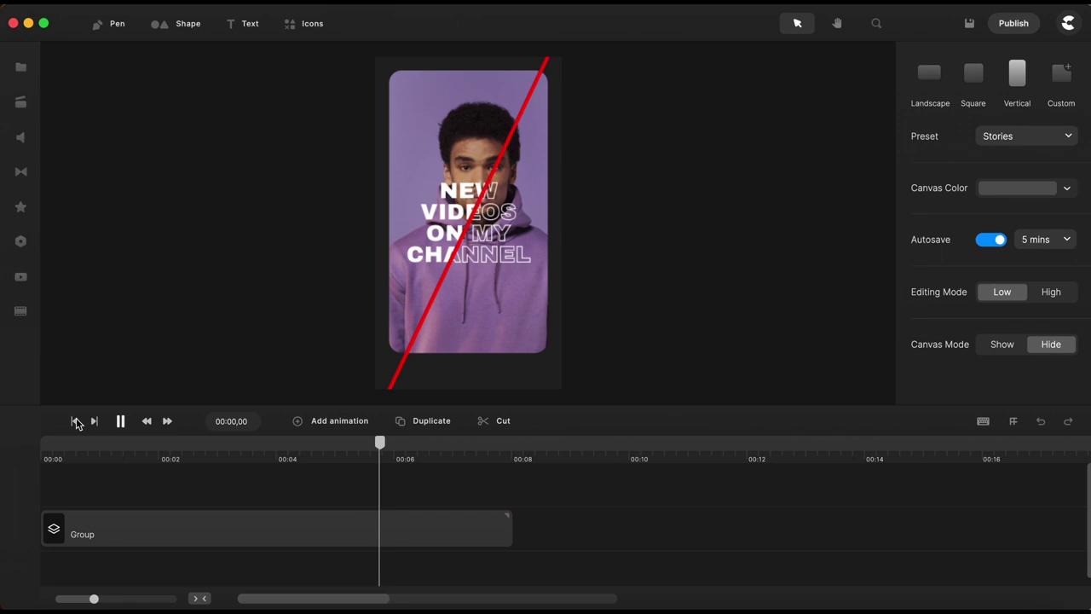
key("space")
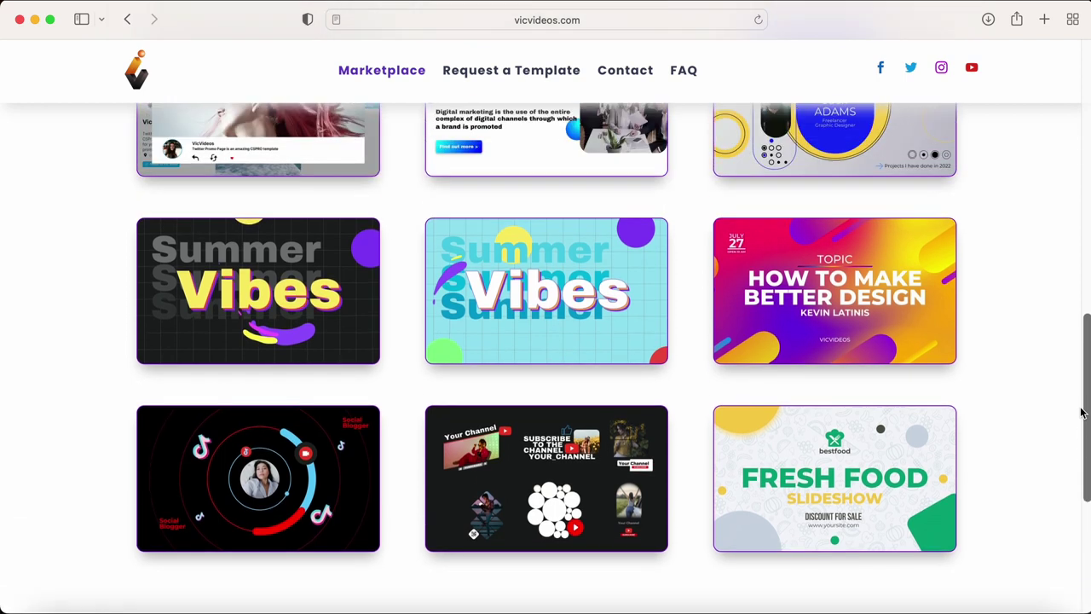
- Open the TikTok Promo template page and scroll through its preview and description
mouse_move(288, 488)
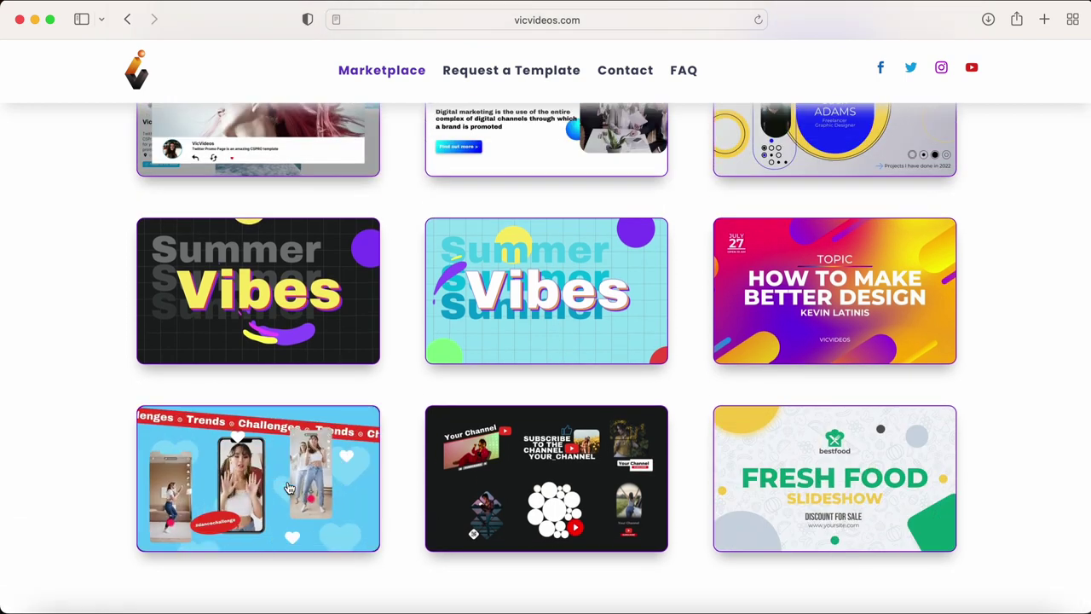
left_click(288, 486)
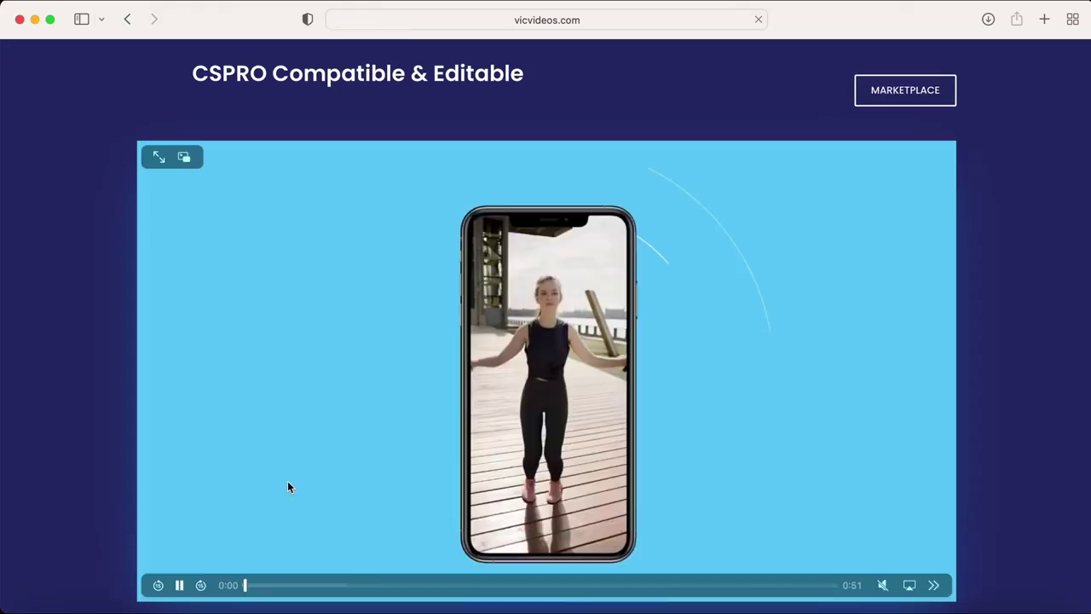
scroll(53, 525, "down", 3)
scroll(51, 528, "down", 8)
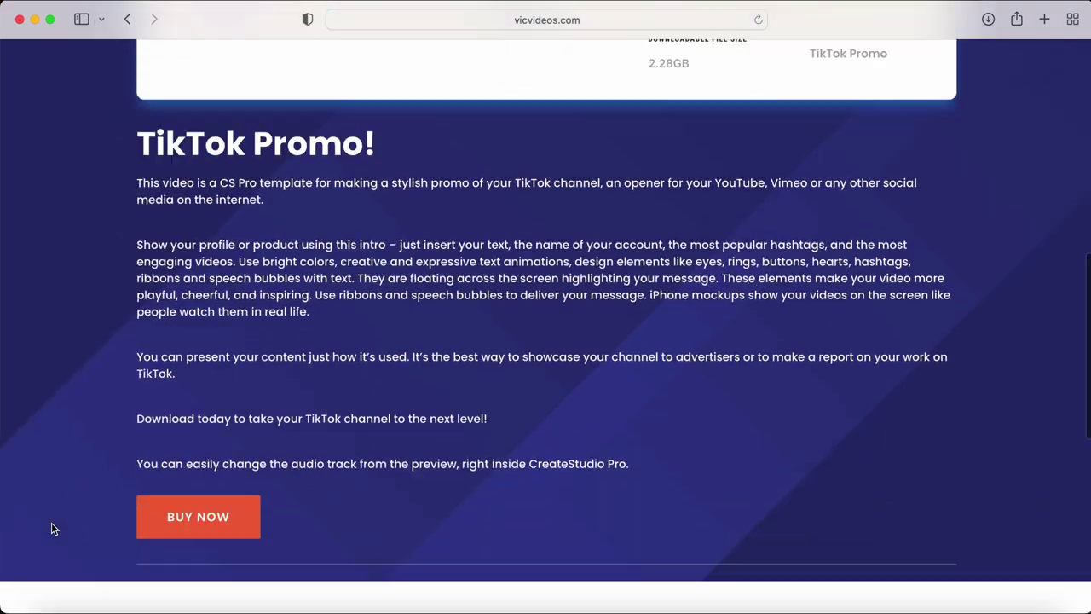
scroll(51, 529, "up", 8)
scroll(51, 528, "up", 3)
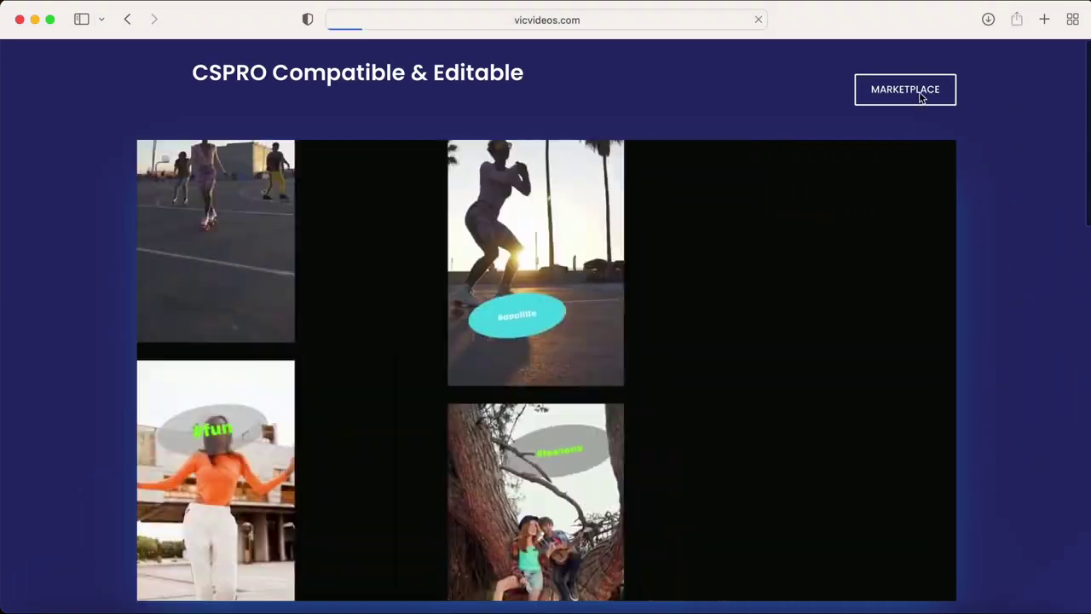